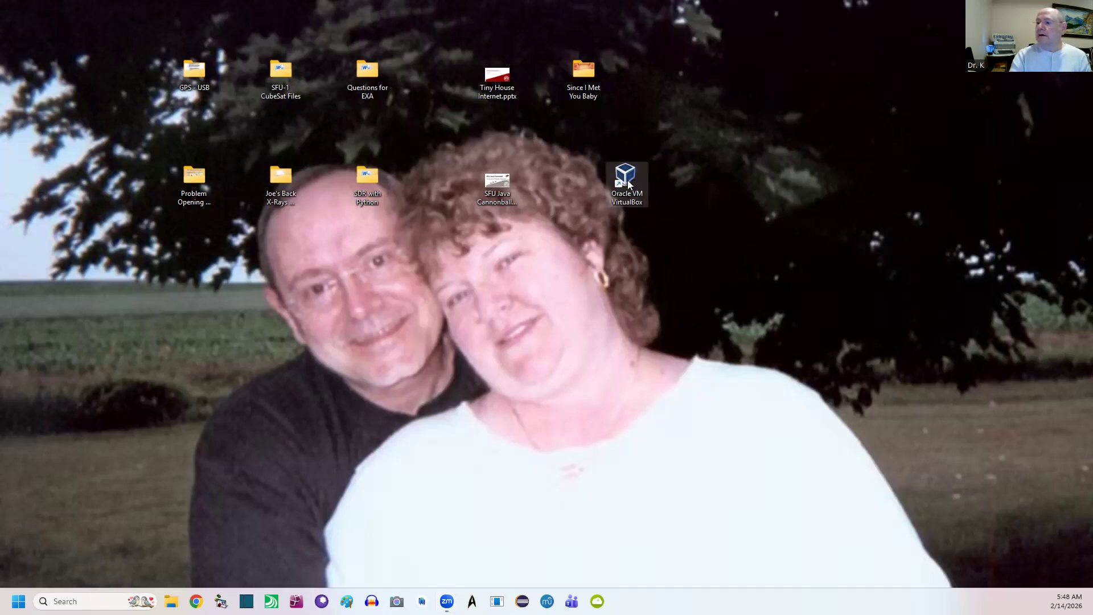
Open the existing Oracle VM VirtualBox Manager to view its machines and the Ubuntu 24 LTS snapshots, and close it
double_click(625, 175)
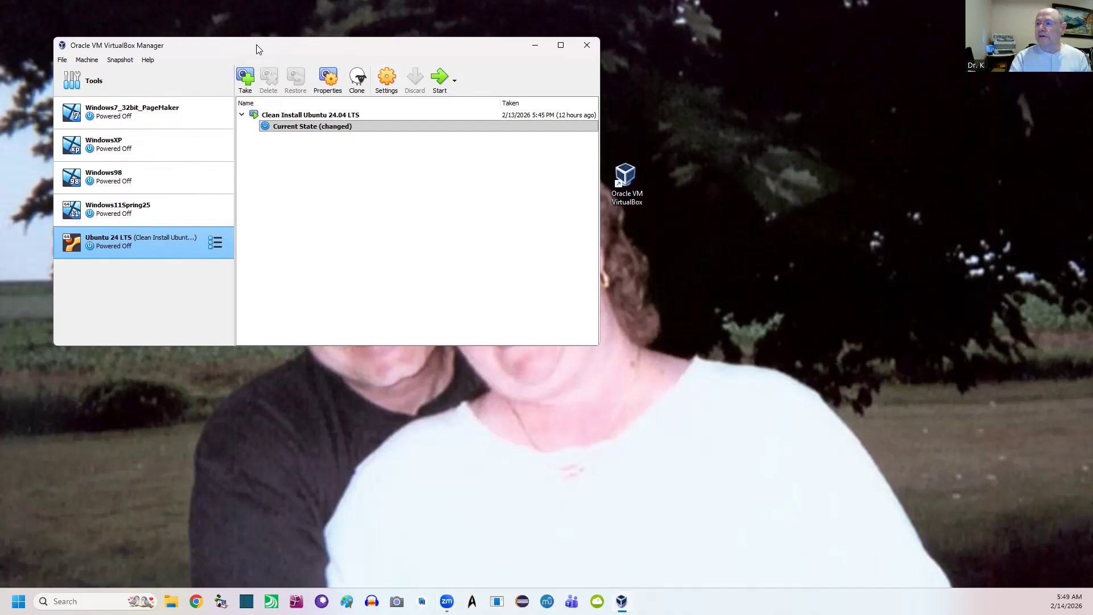
left_click_drag(256, 44, 291, 90)
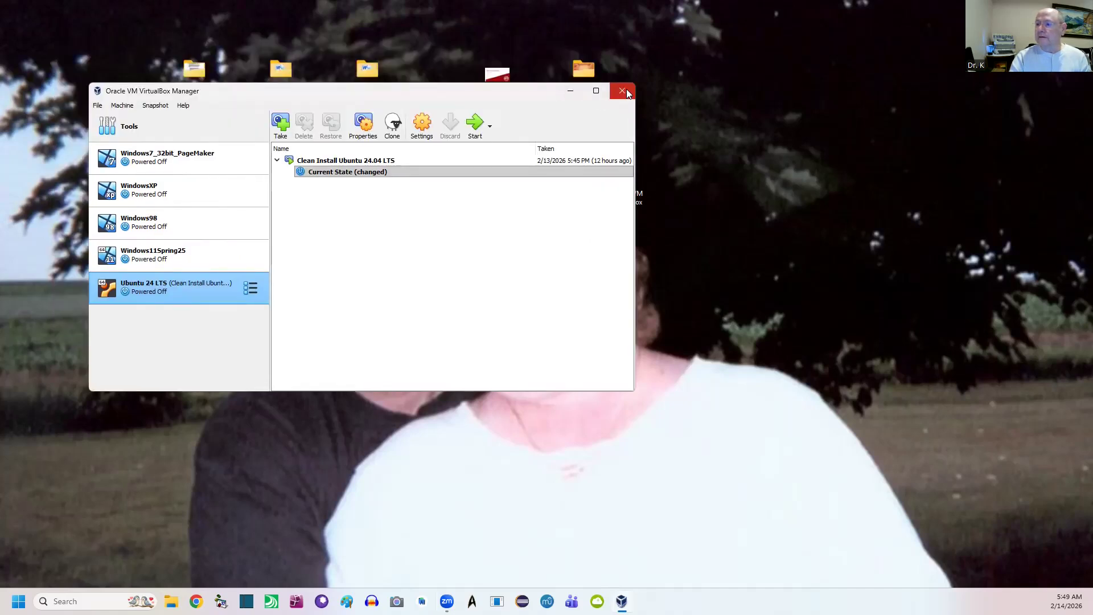
left_click(622, 92)
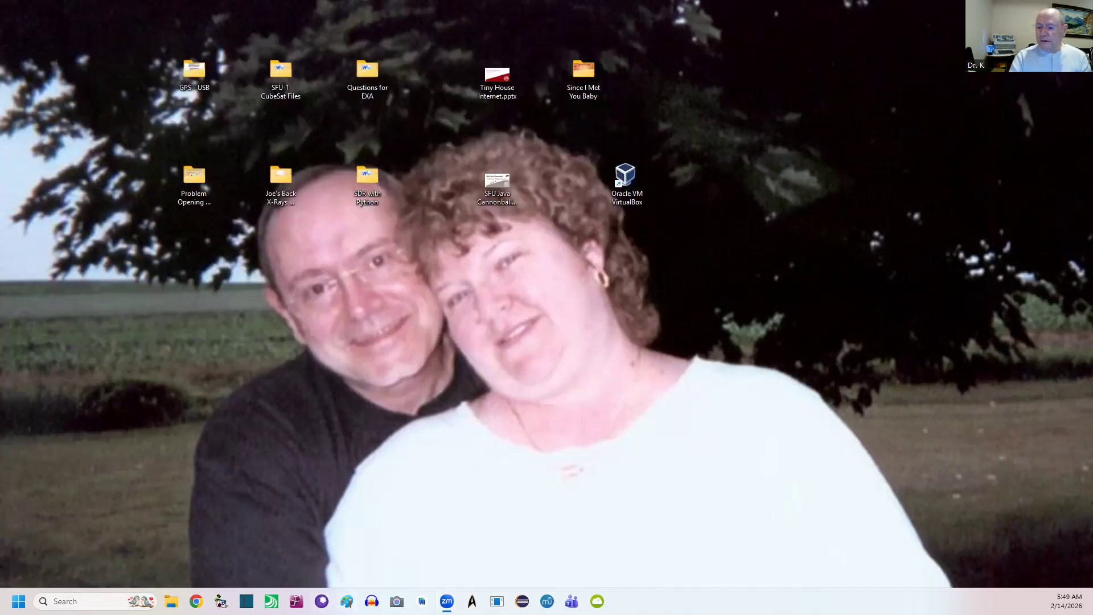
Launch the VirtualBox-7.2.6a-172322-Win.exe installer from the Downloads folder
left_click(171, 601)
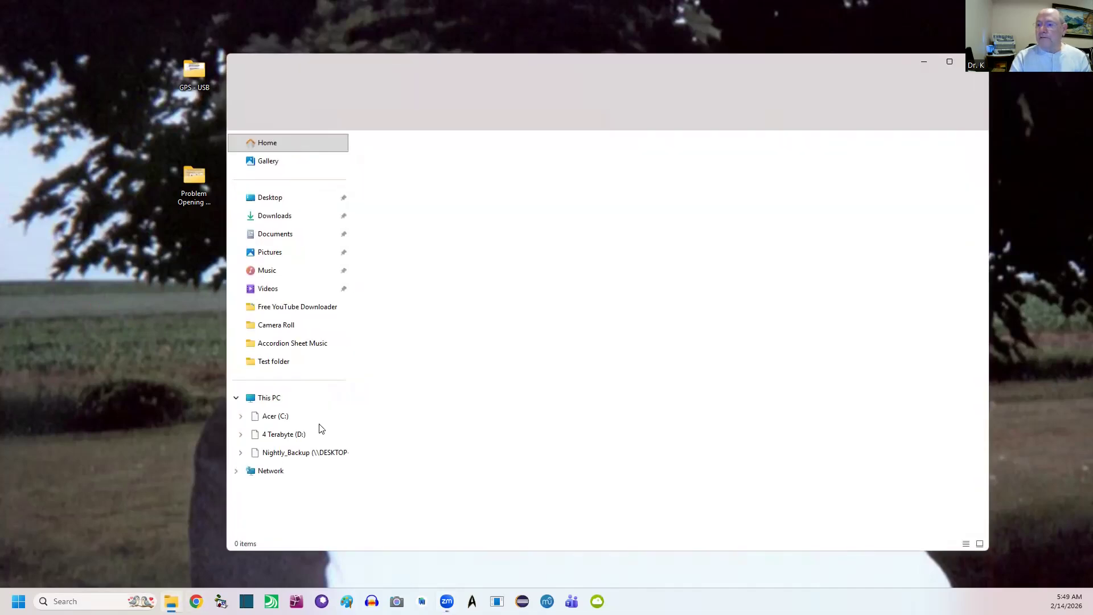
left_click(271, 219)
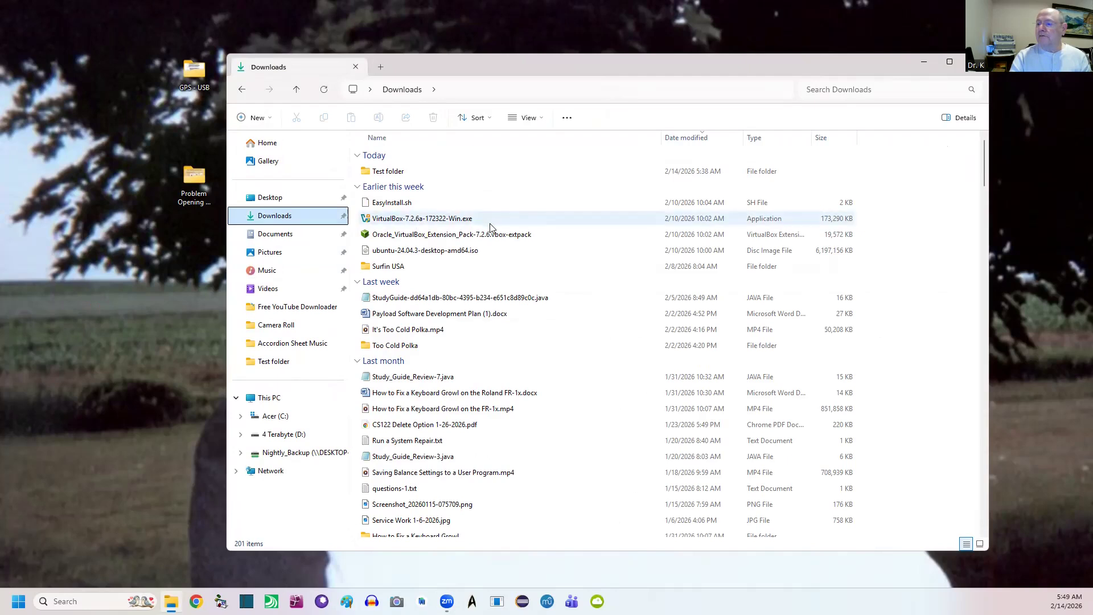
mouse_move(490, 224)
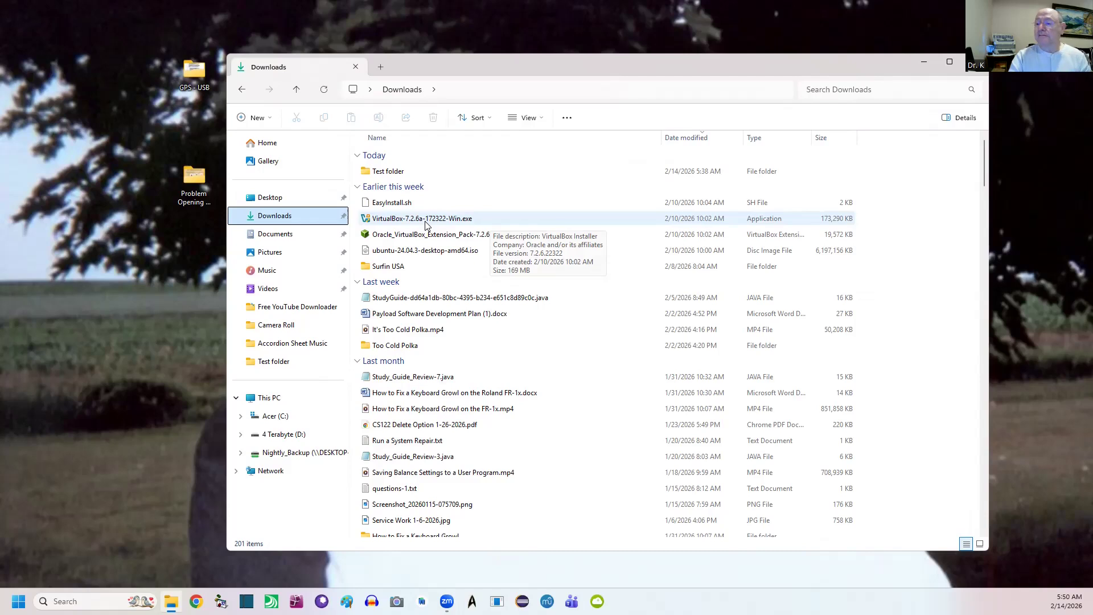
double_click(391, 219)
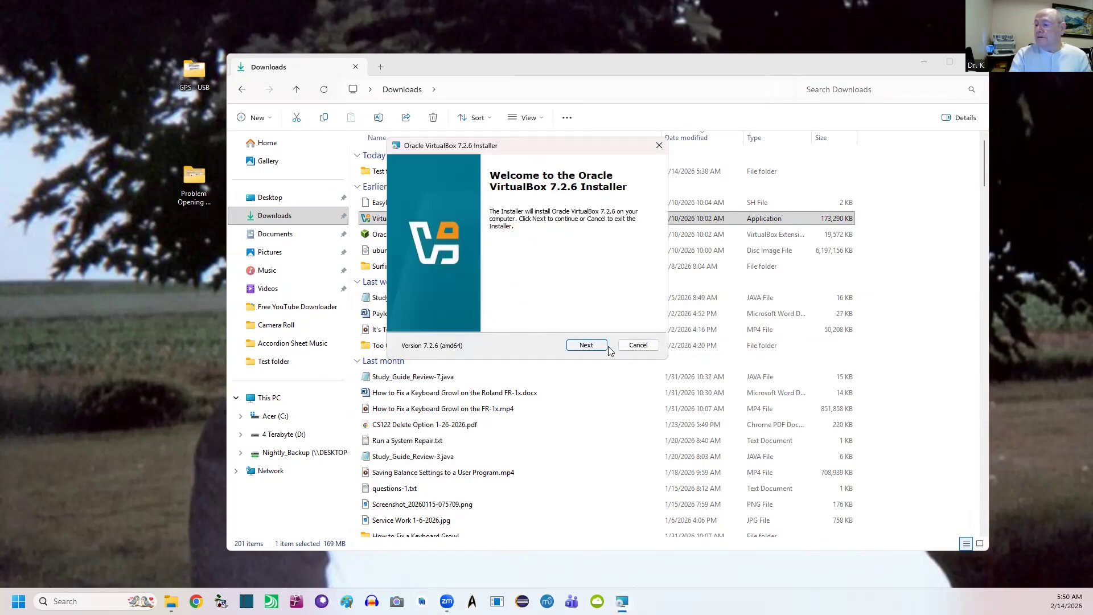
Proceed past the installer's welcome page and accept the terms of the license agreement
left_click(581, 349)
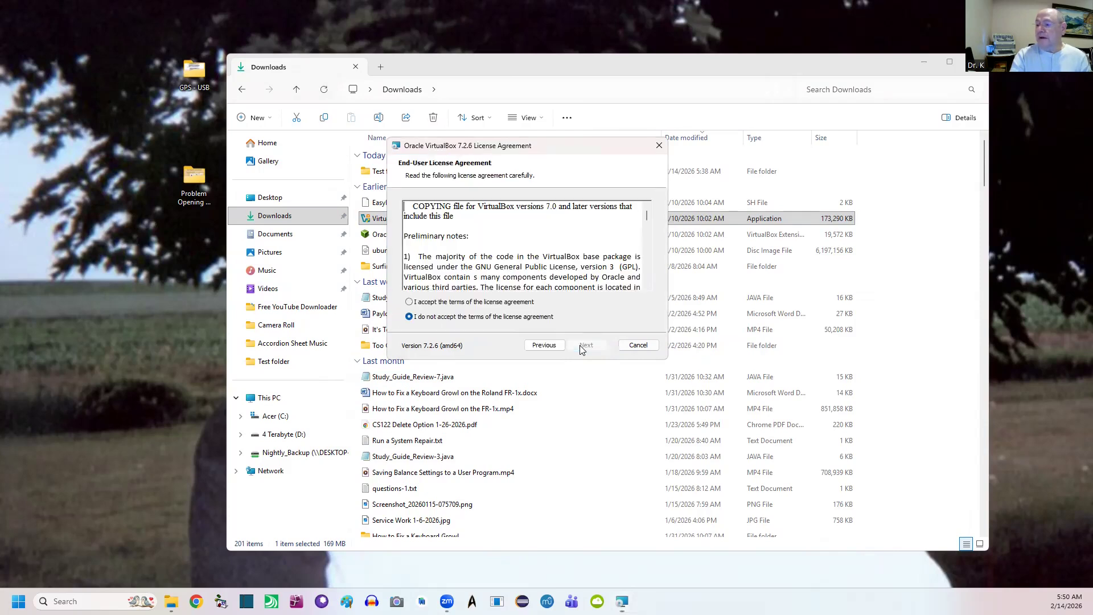
left_click(409, 303)
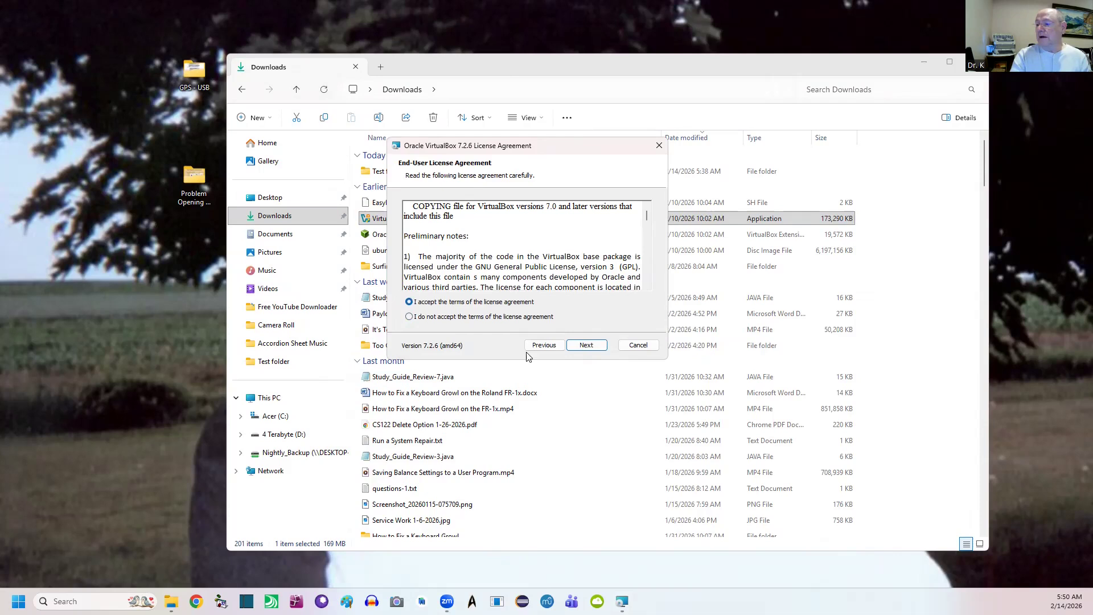
left_click(585, 345)
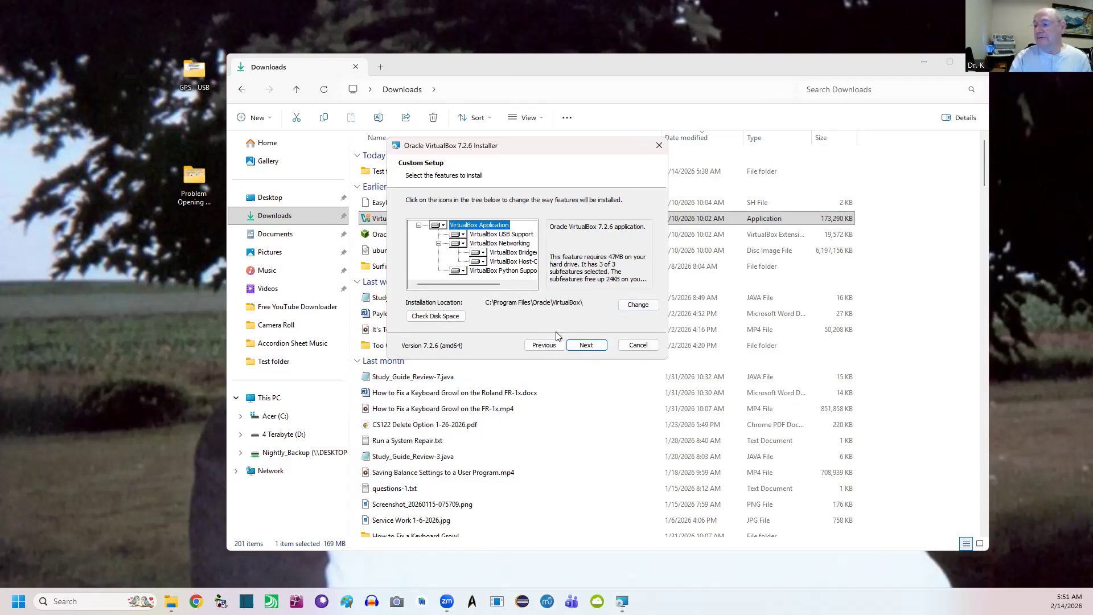
Install VirtualBox 7.2.6 with the default features, location and startup options, agreeing to the network disconnection and missing dependencies notices
left_click(586, 345)
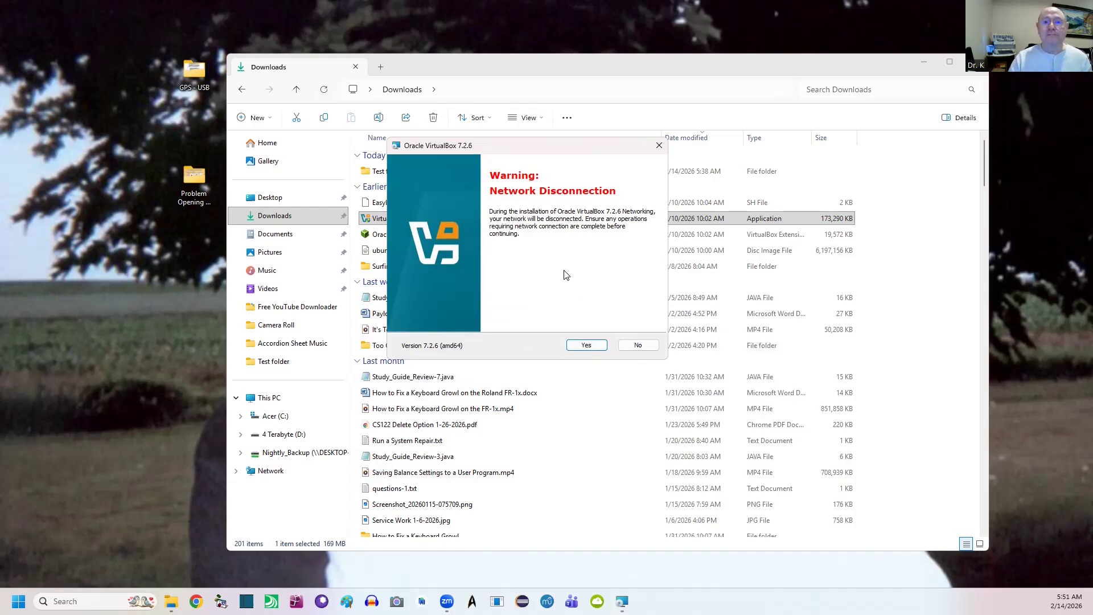
left_click(577, 347)
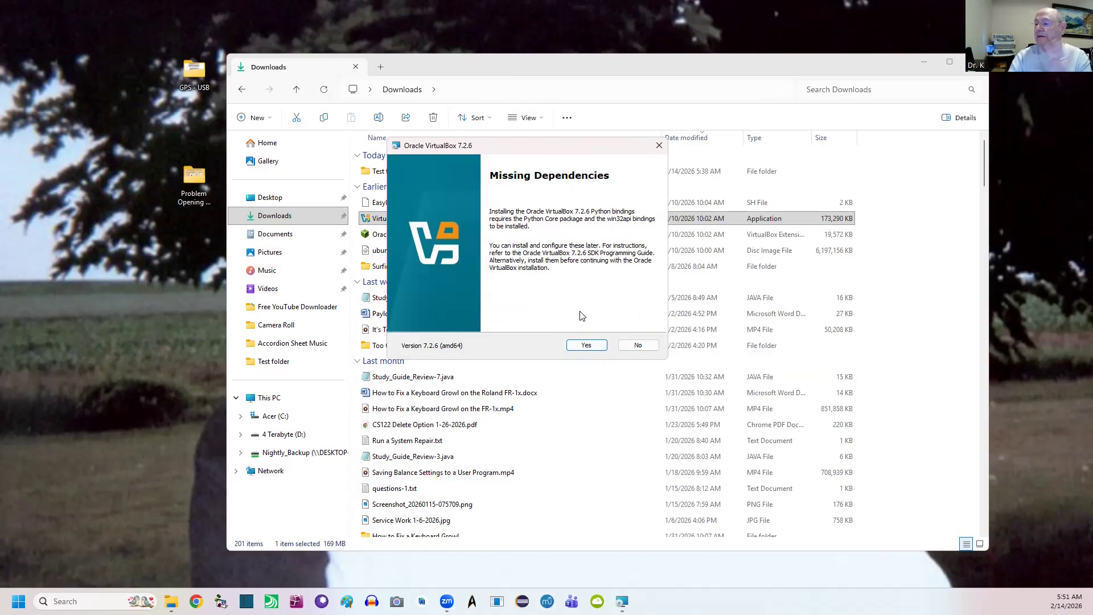
left_click(579, 347)
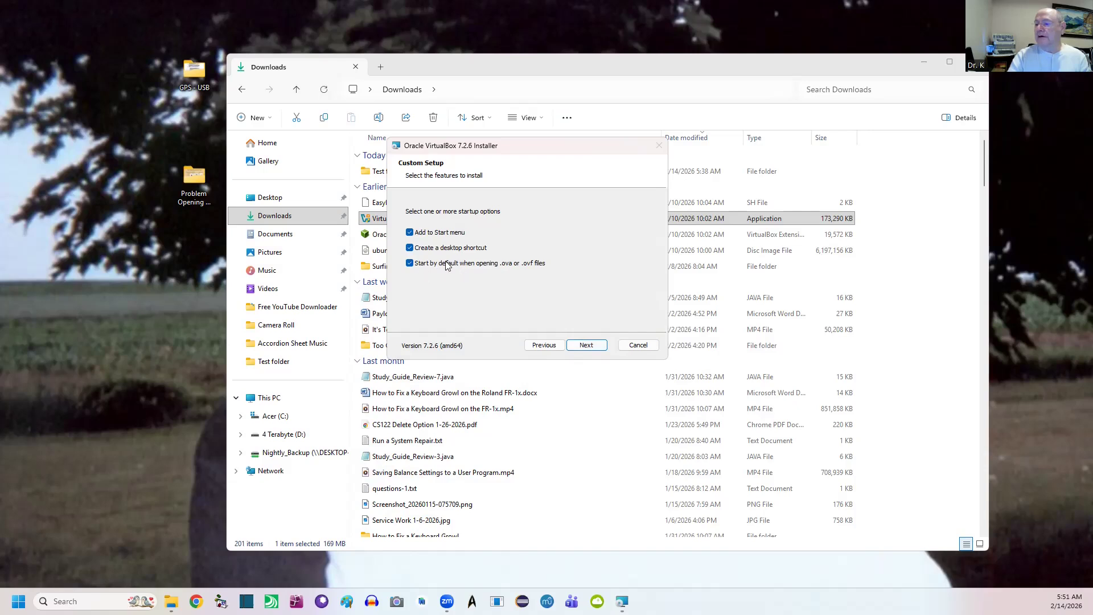
left_click(585, 346)
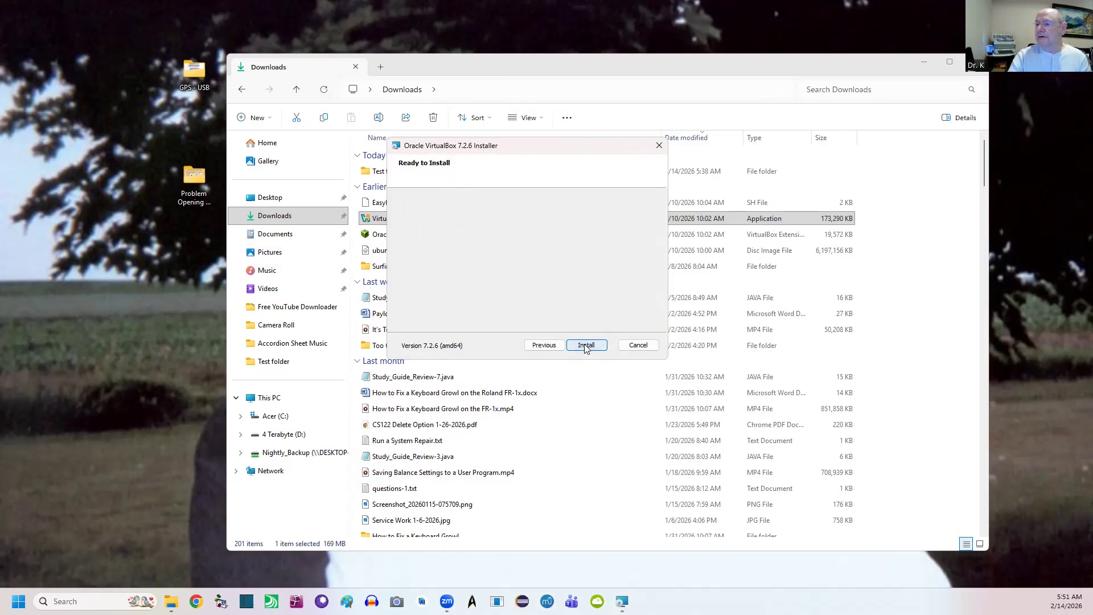
left_click(585, 345)
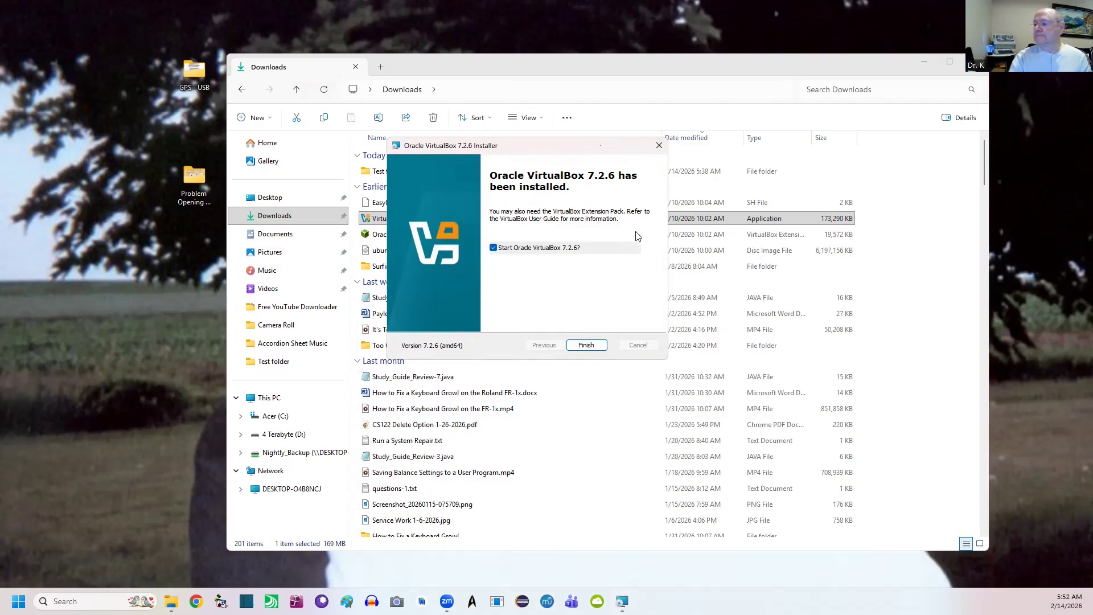
Finish the setup with Start Oracle VirtualBox 7.2.6 enabled, close the Downloads window and move the VirtualBox Manager toward the desktop's centre
left_click(586, 345)
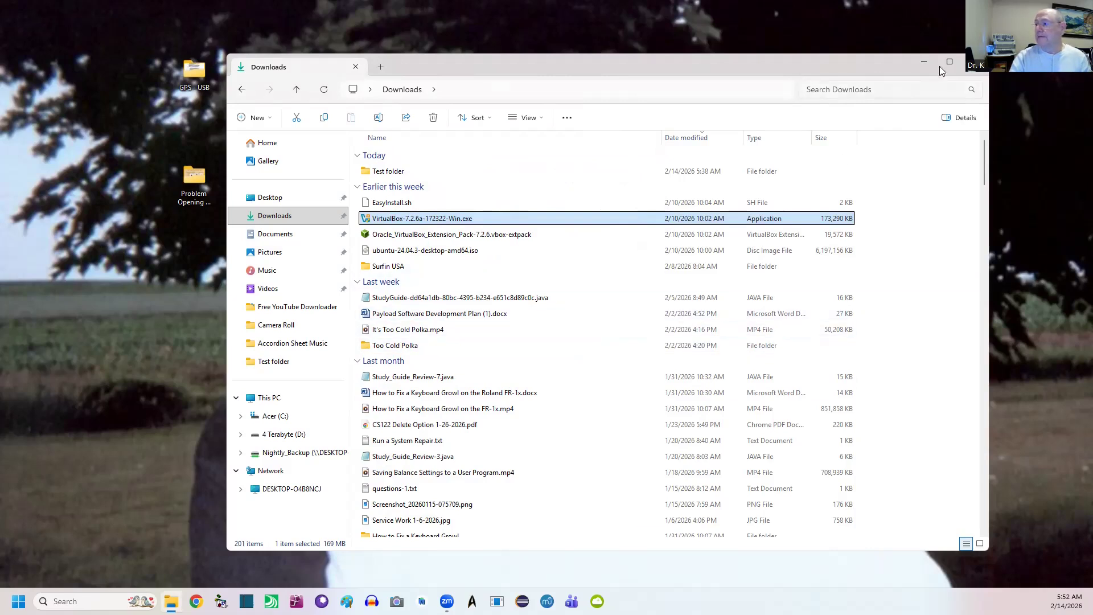
left_click(975, 62)
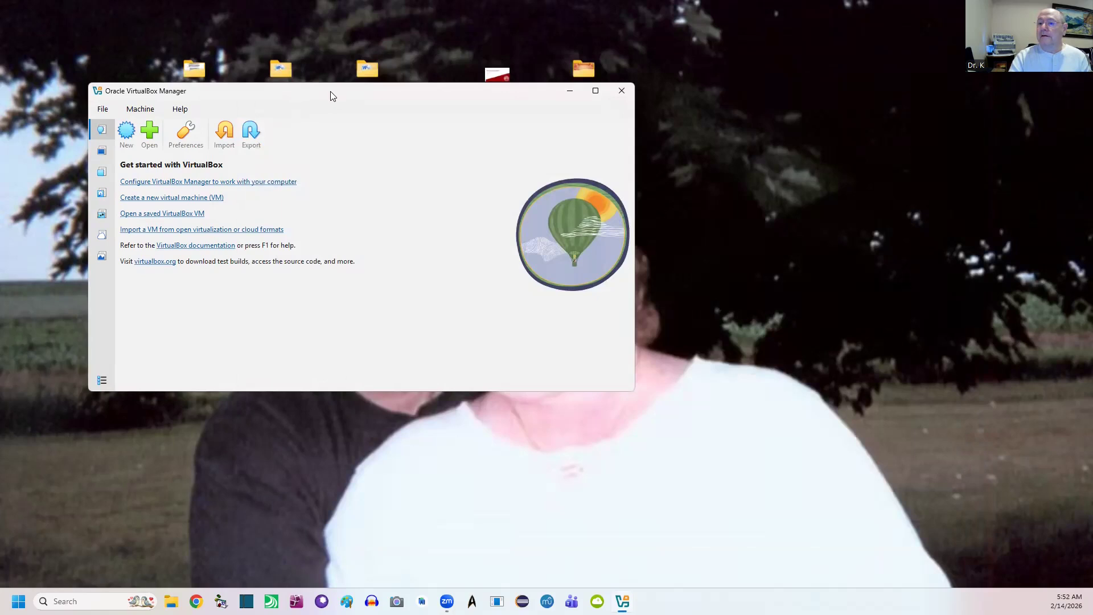
left_click_drag(333, 95, 526, 113)
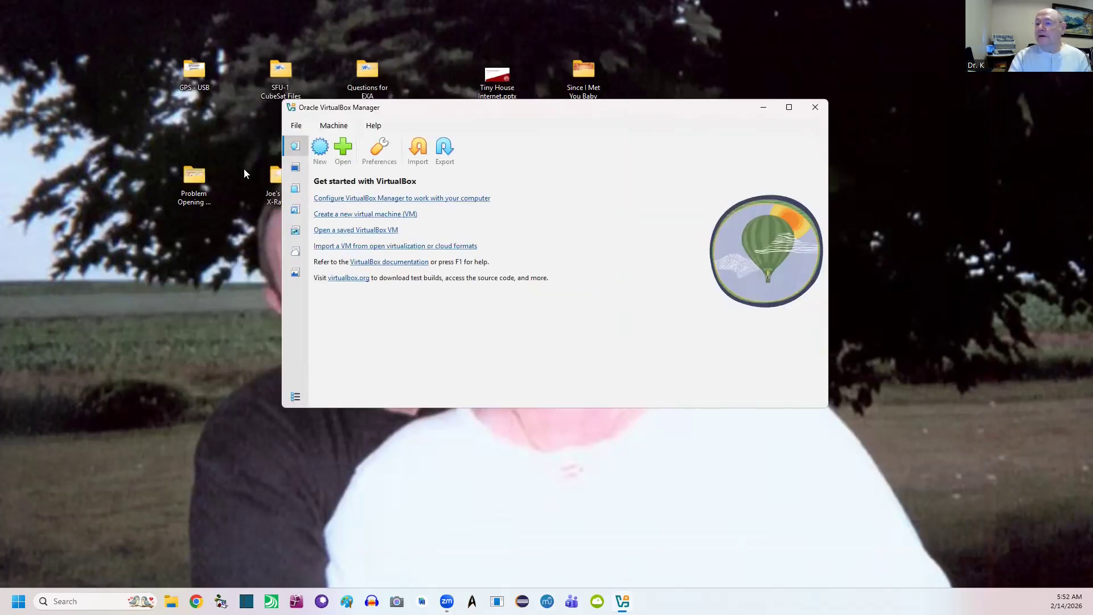
Examine the VirtualBox Manager's Home and Machines pages and the actions available for the Ubuntu 24 LTS machine
left_click(295, 168)
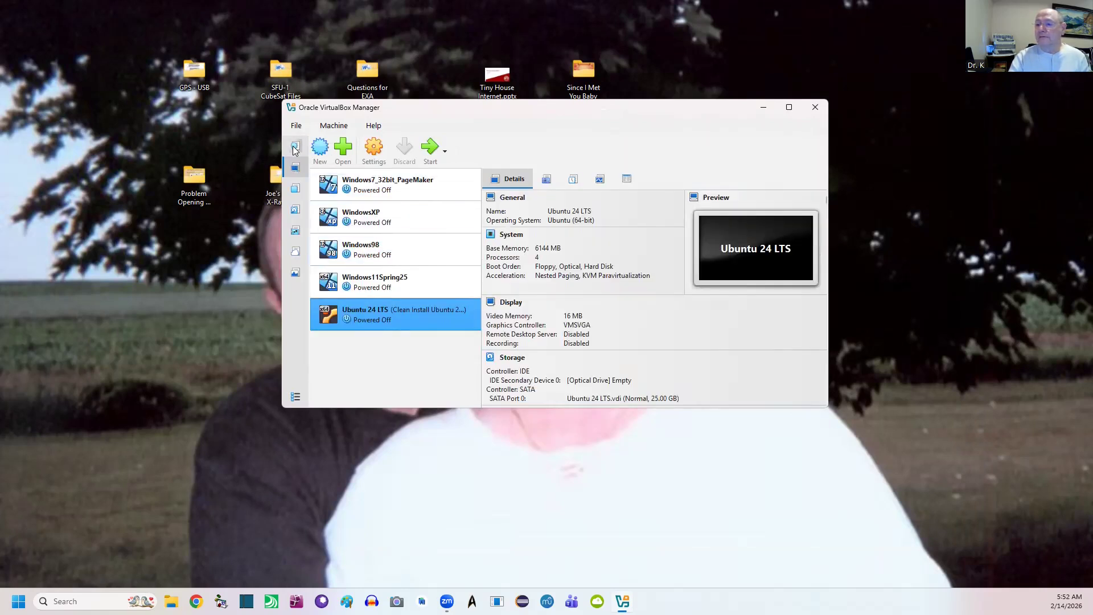
left_click(294, 145)
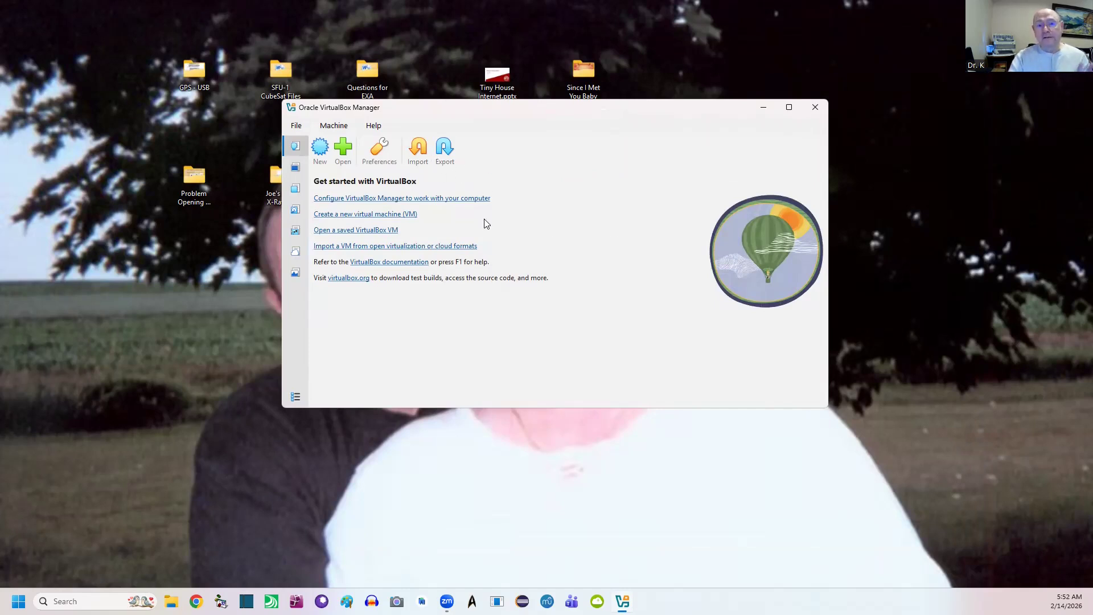
left_click(294, 171)
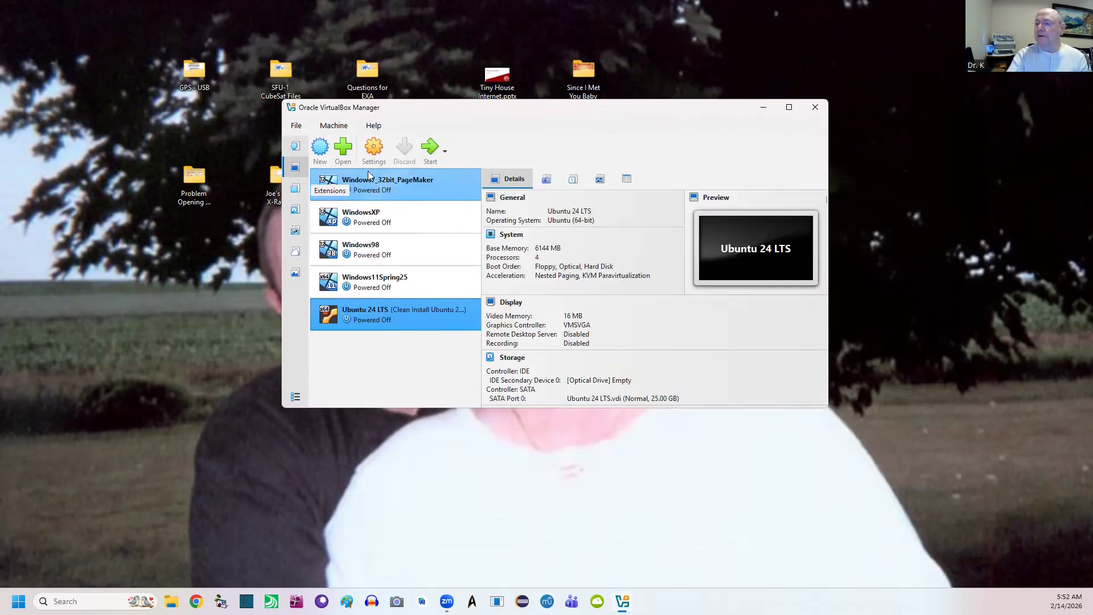
right_click(385, 321)
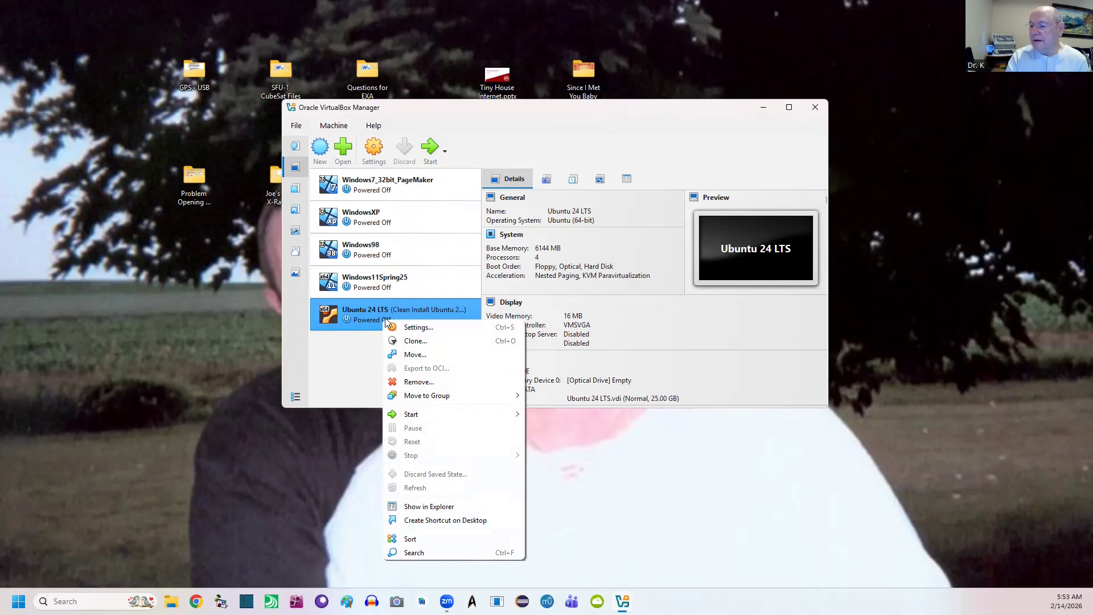
left_click(297, 193)
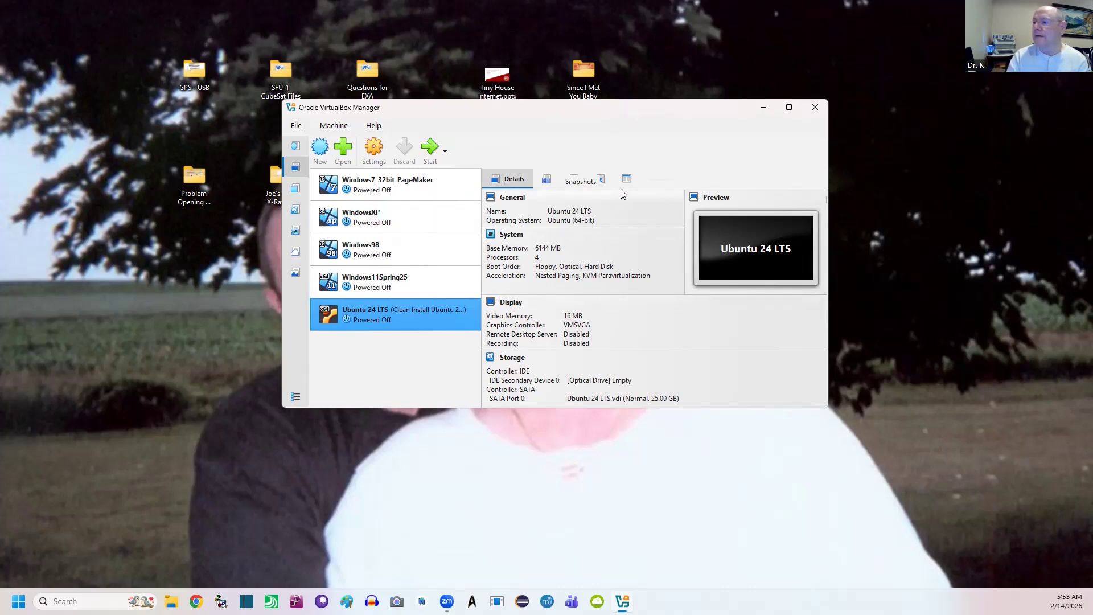
View the snapshots of the Ubuntu 24 LTS and Windows98 machines and start the Ubuntu 24 LTS virtual machine
left_click(547, 181)
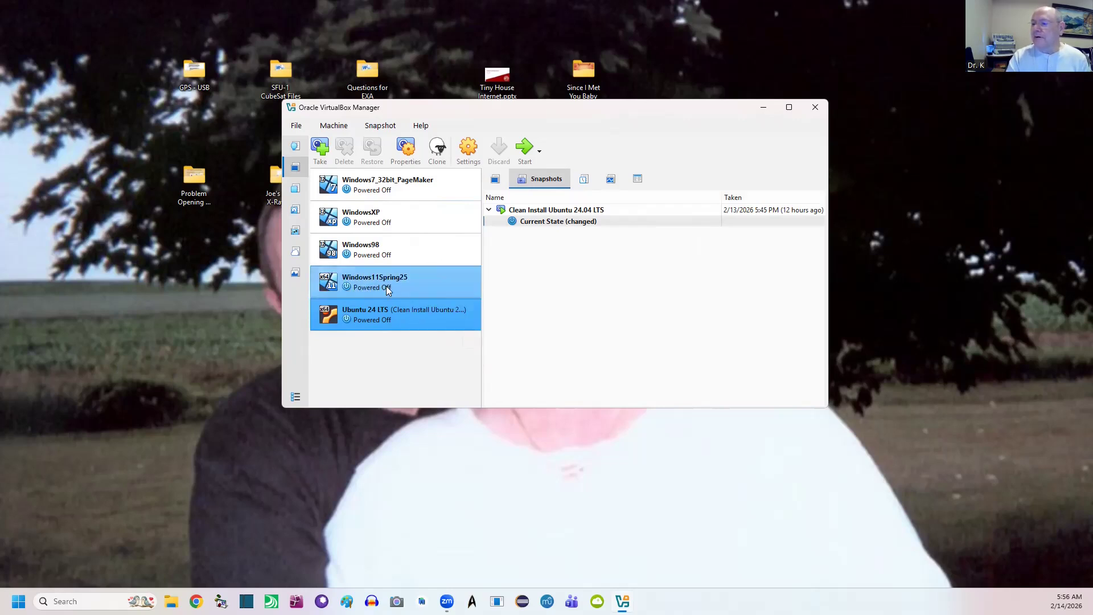
left_click(393, 259)
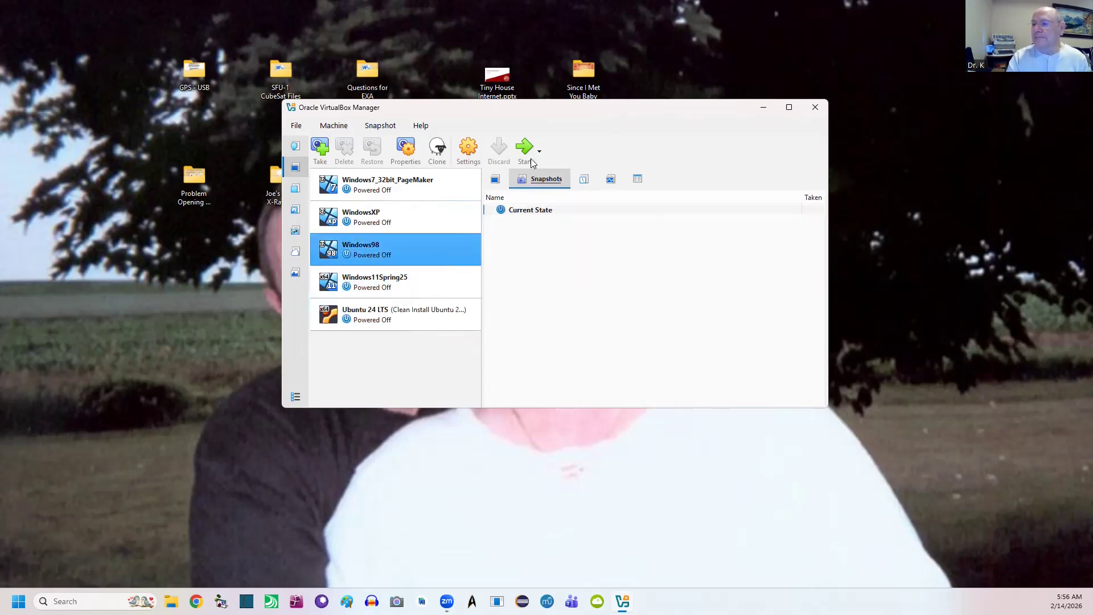
left_click(397, 313)
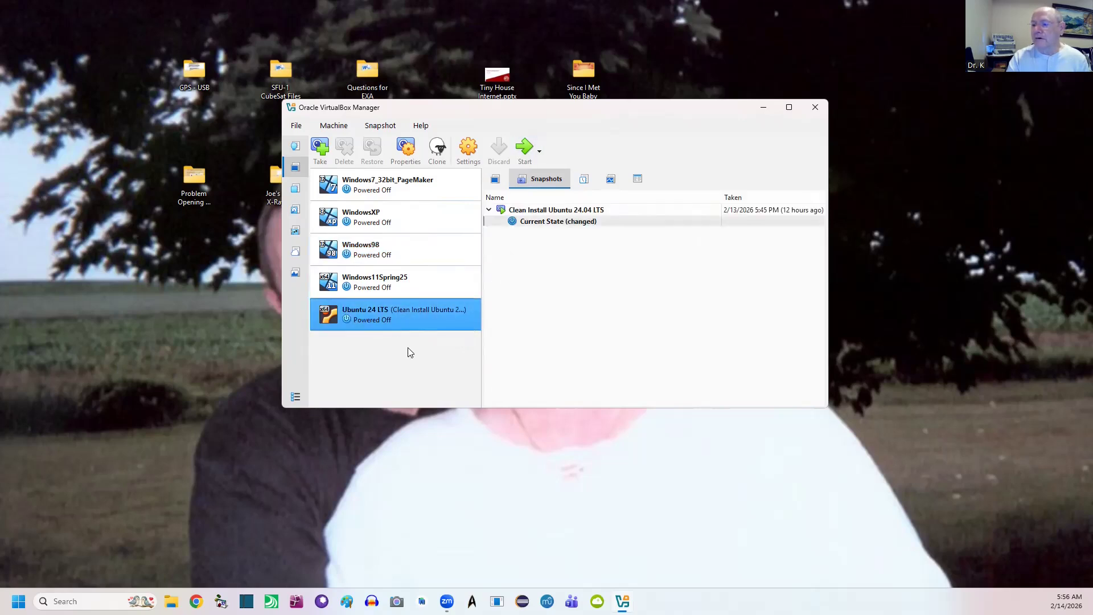
left_click(526, 152)
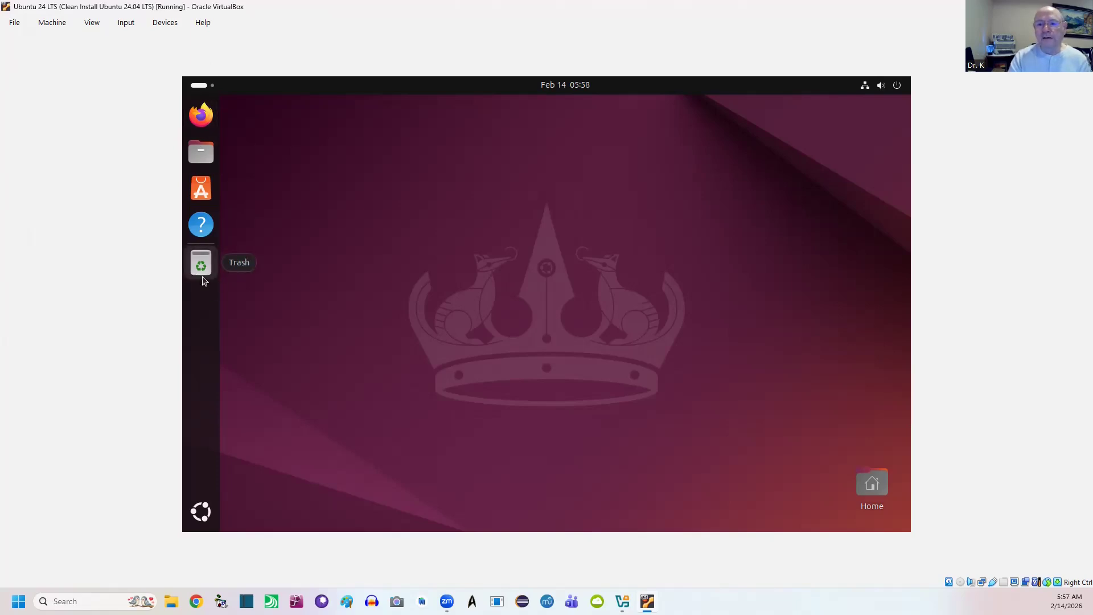
Check Ubuntu for updates with the Software Updater and close it
left_click(201, 514)
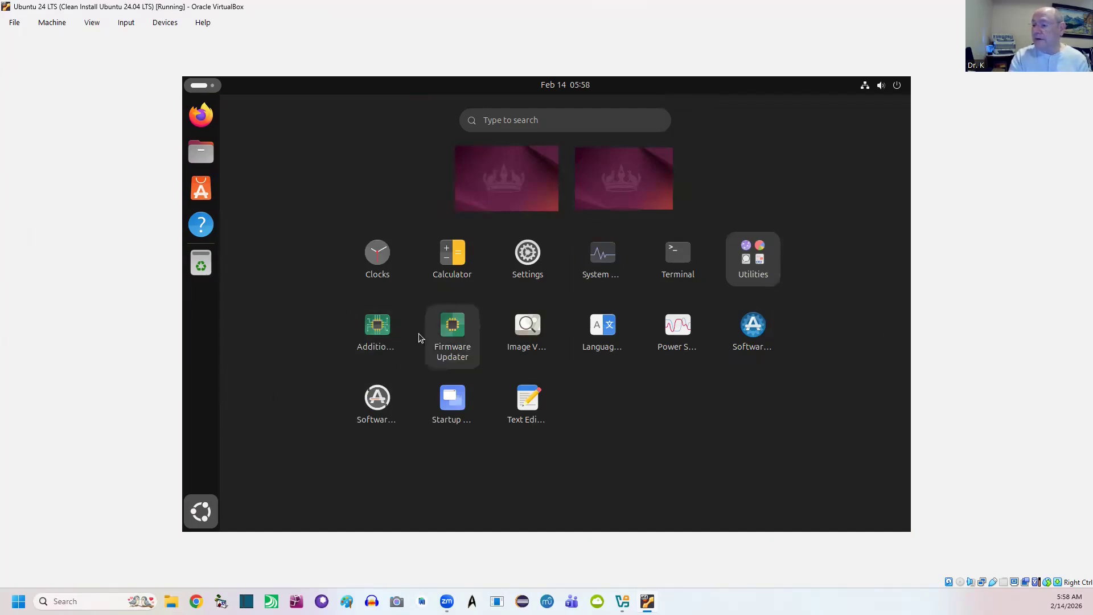
left_click(378, 402)
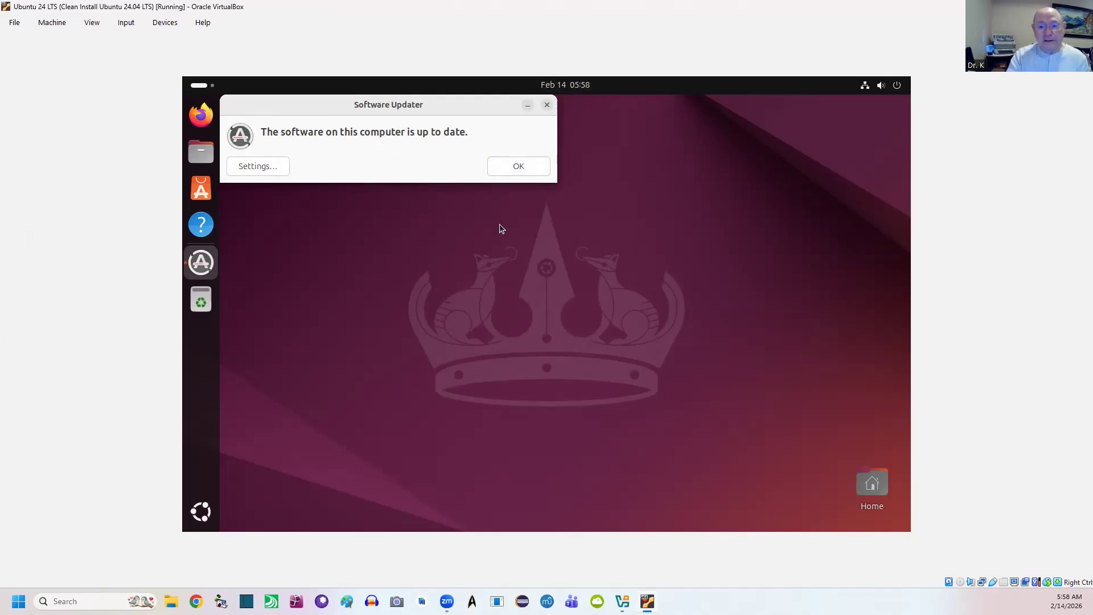
left_click(510, 166)
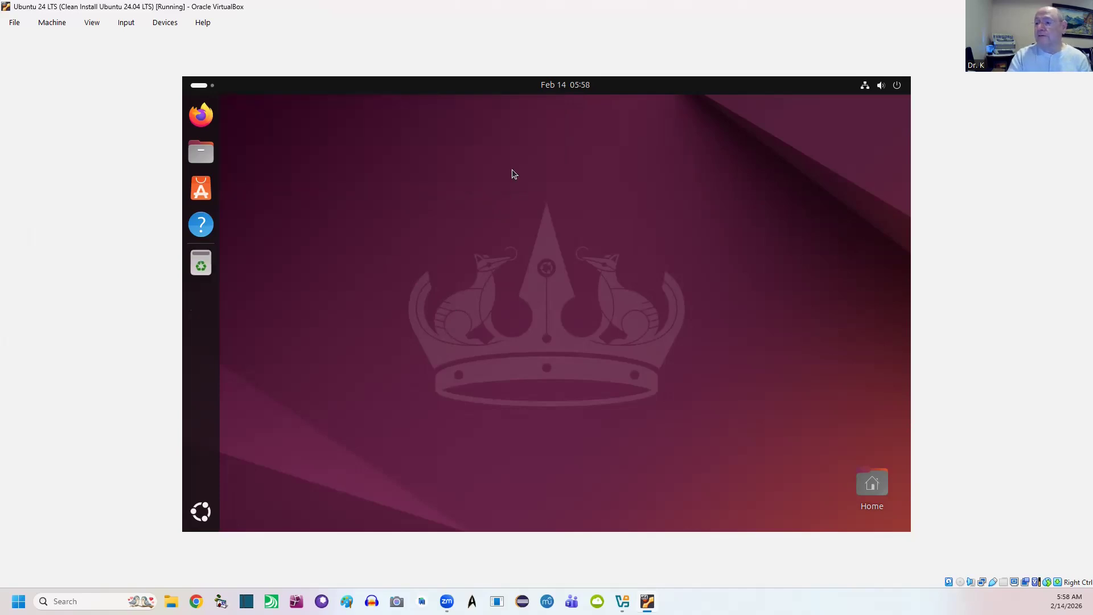
Pin Terminal to the Ubuntu dash and dismiss the notification
left_click(205, 515)
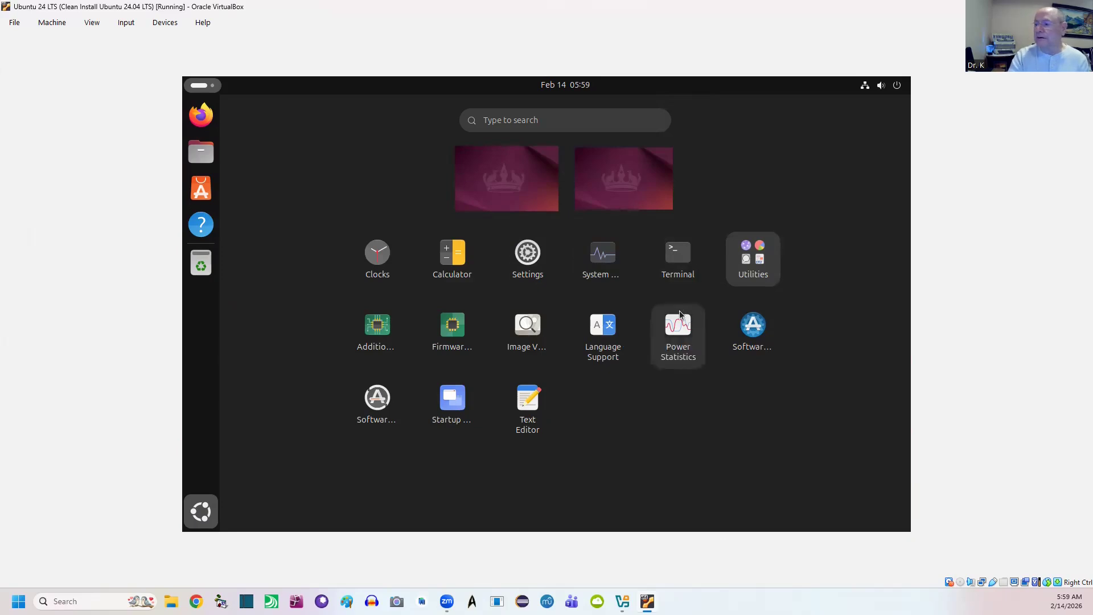
right_click(683, 261)
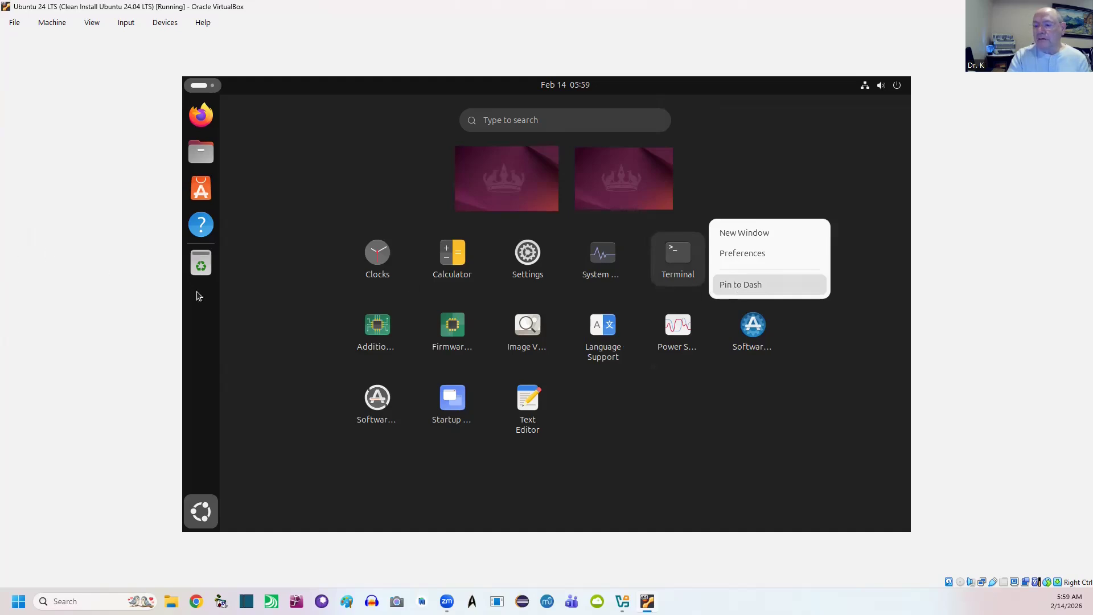
left_click(736, 290)
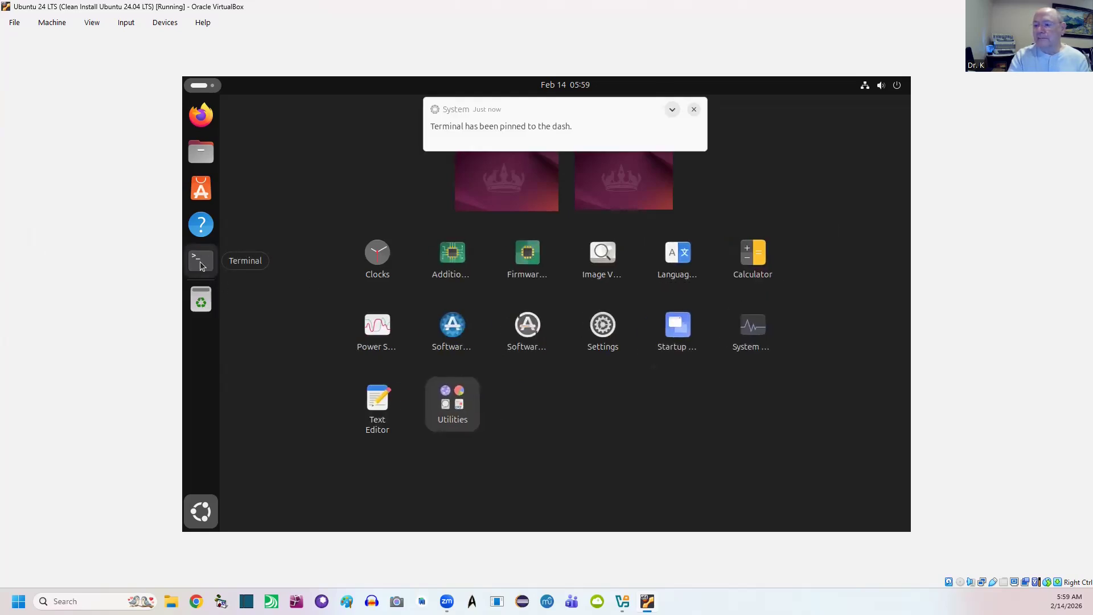
left_click(693, 110)
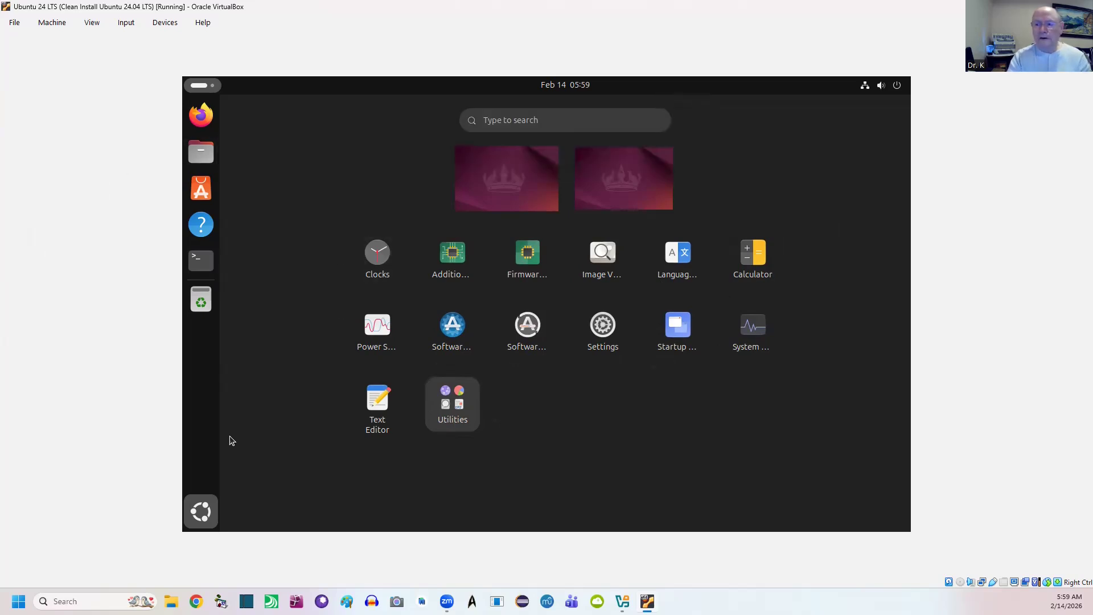
View the Home folder in Files and close it, and check that Terminal opens before closing it with exit
left_click(200, 154)
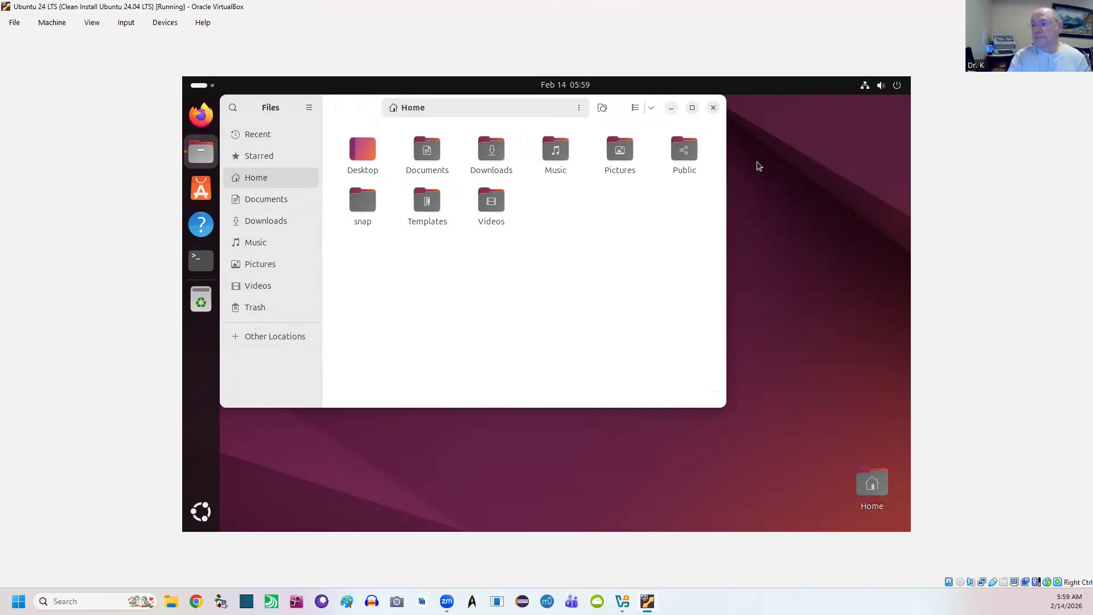
left_click(714, 108)
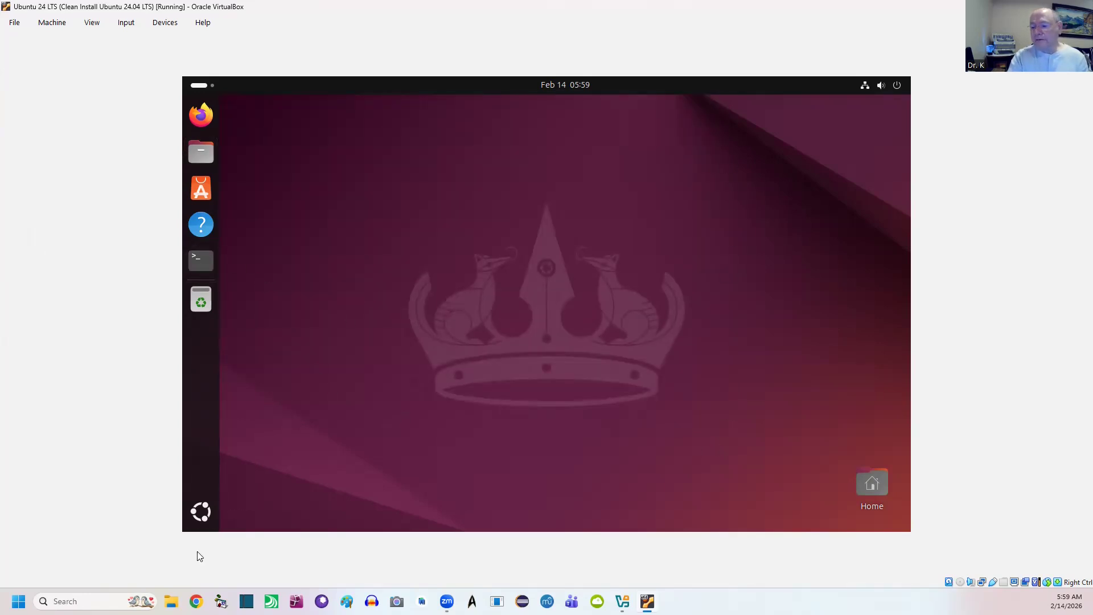
left_click(200, 260)
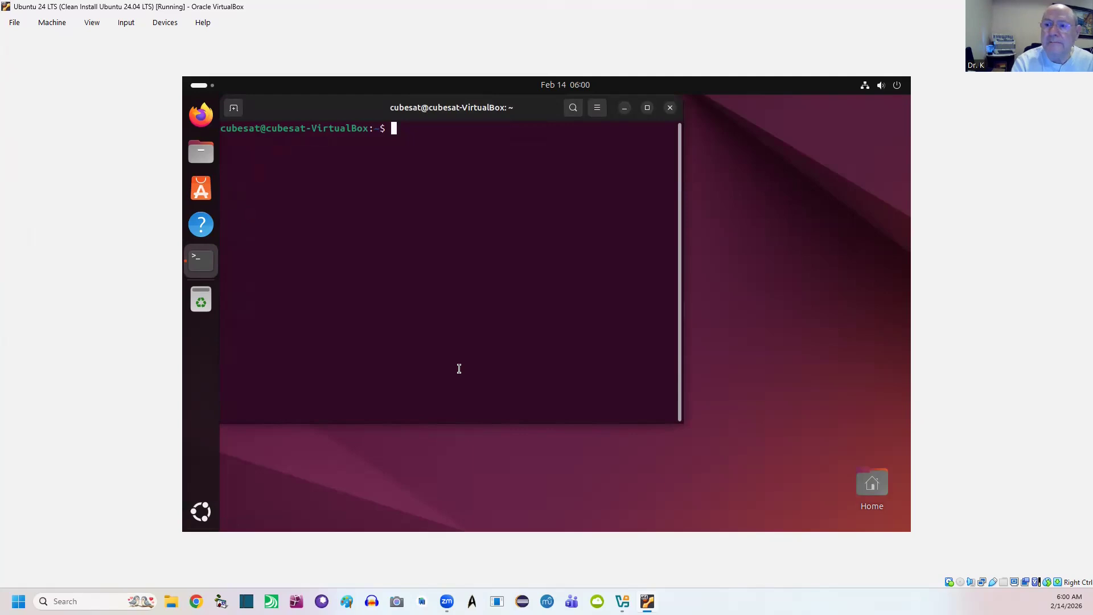
type("exit")
key("Return")
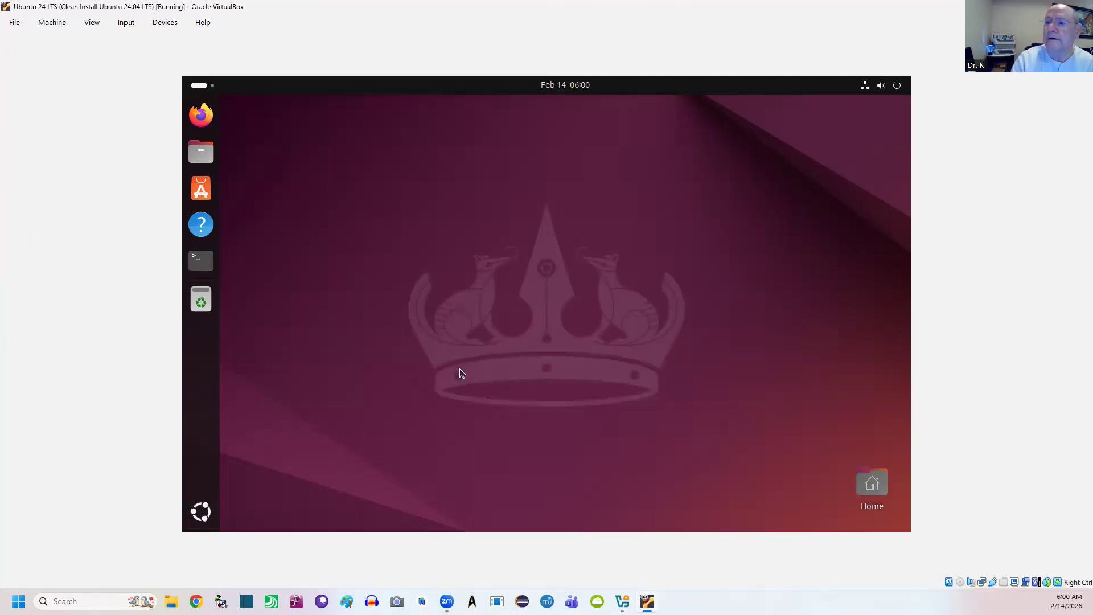
Examine the virtual machine's attachable USB devices and its USB and Shared Folders settings, and leave the settings without changes
left_click(165, 24)
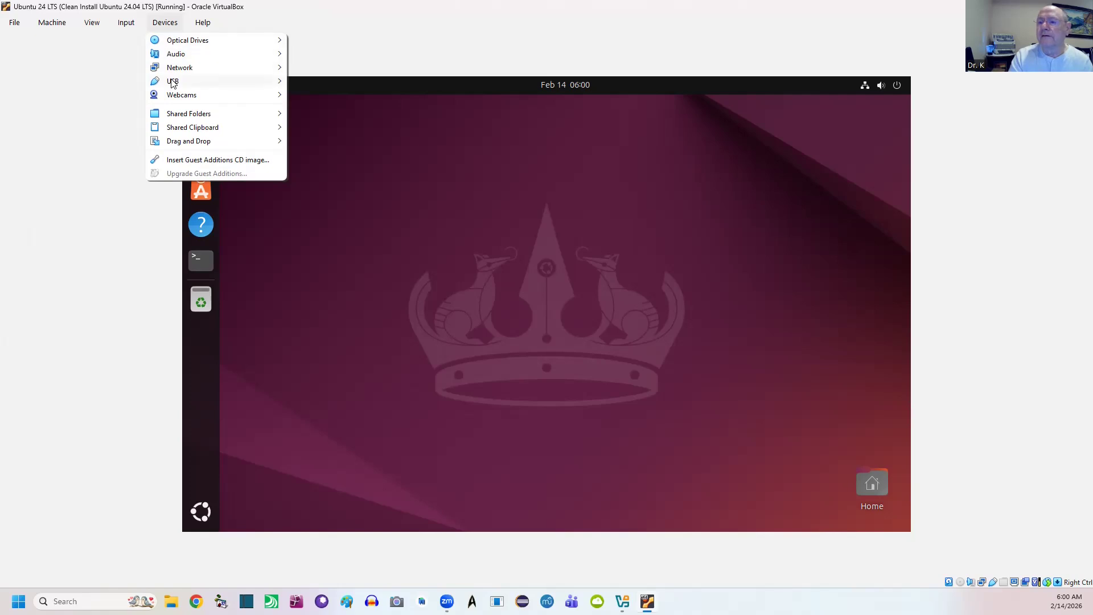
mouse_move(173, 82)
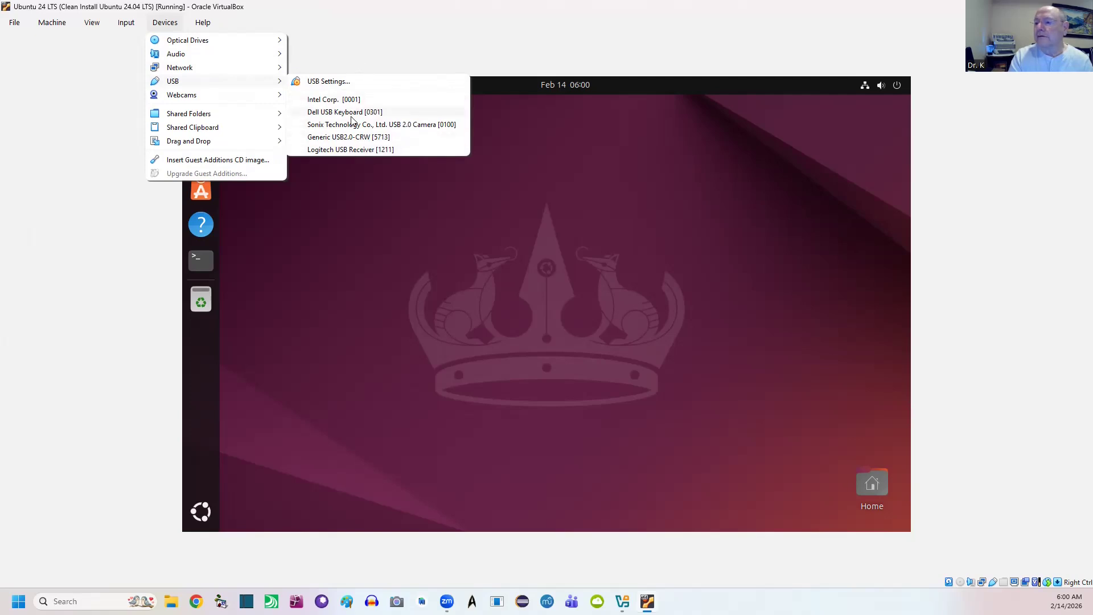
mouse_move(344, 129)
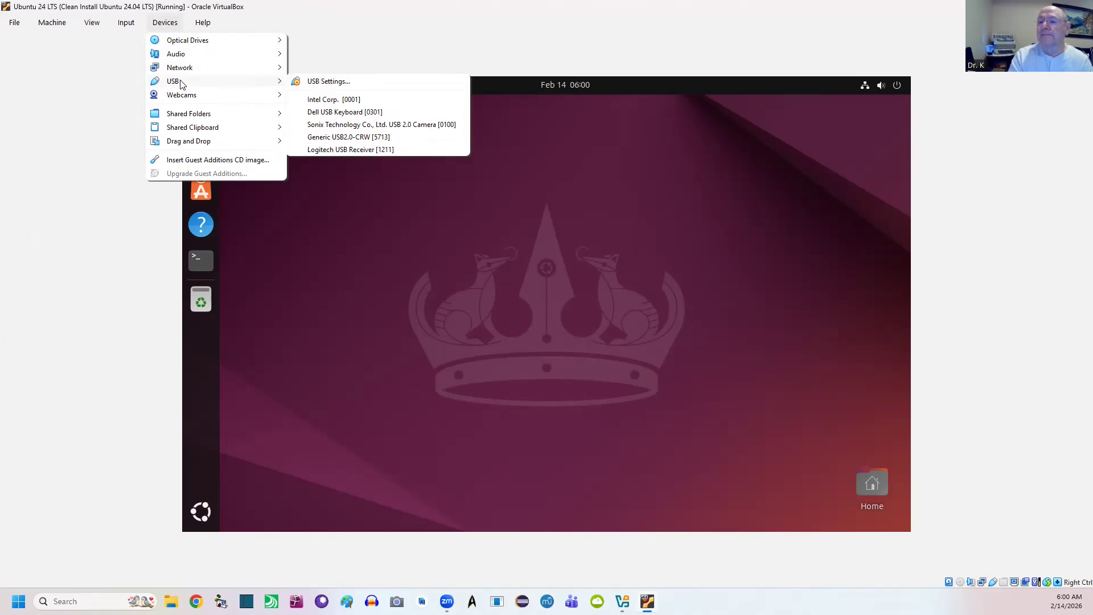
mouse_move(178, 118)
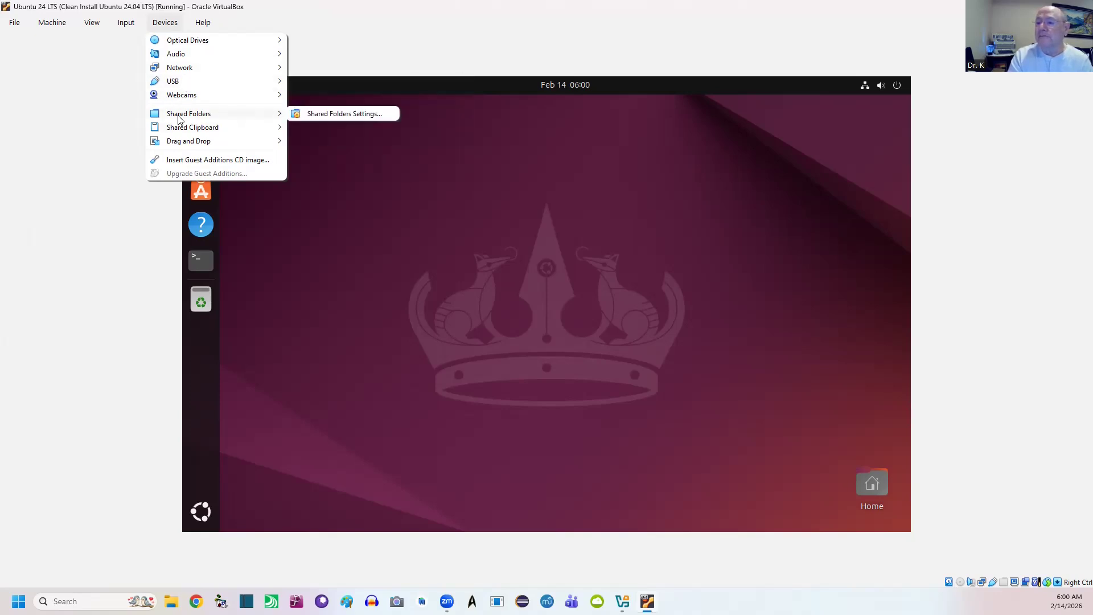
left_click(334, 116)
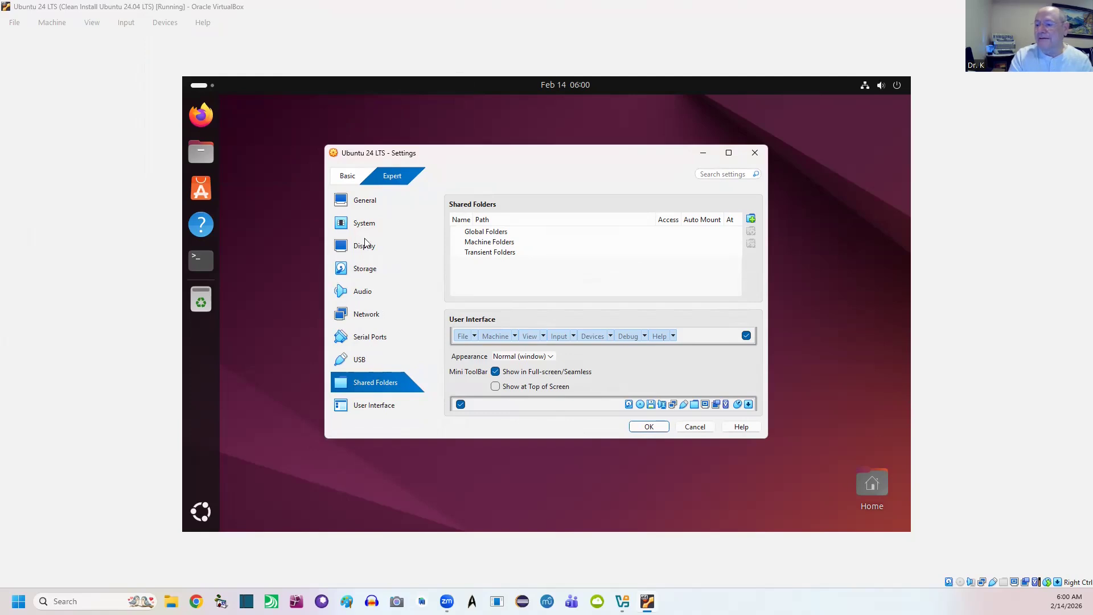
left_click(366, 362)
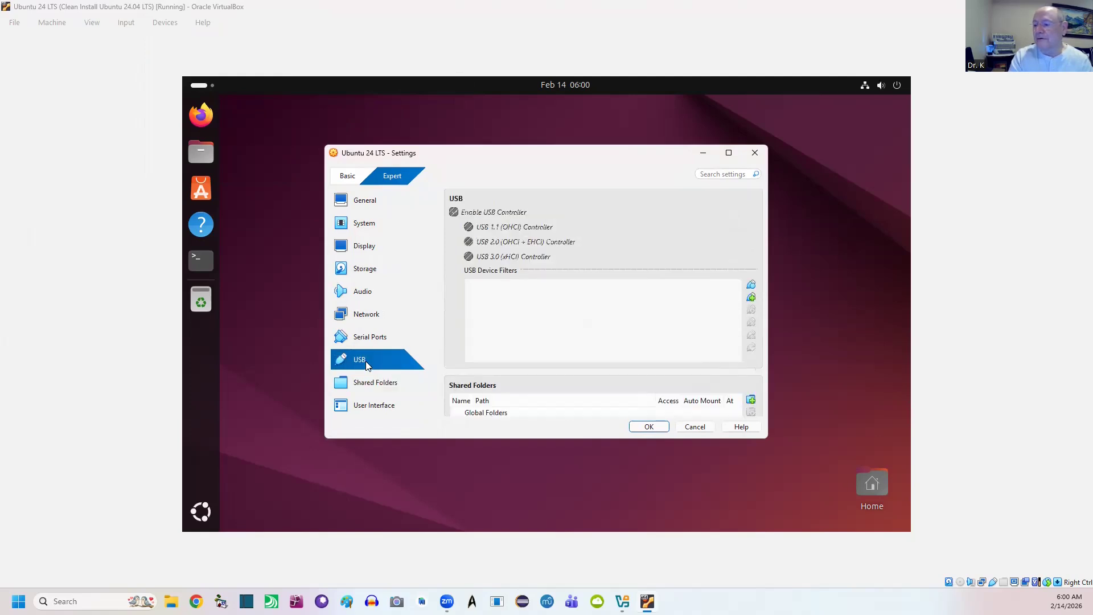
left_click(374, 385)
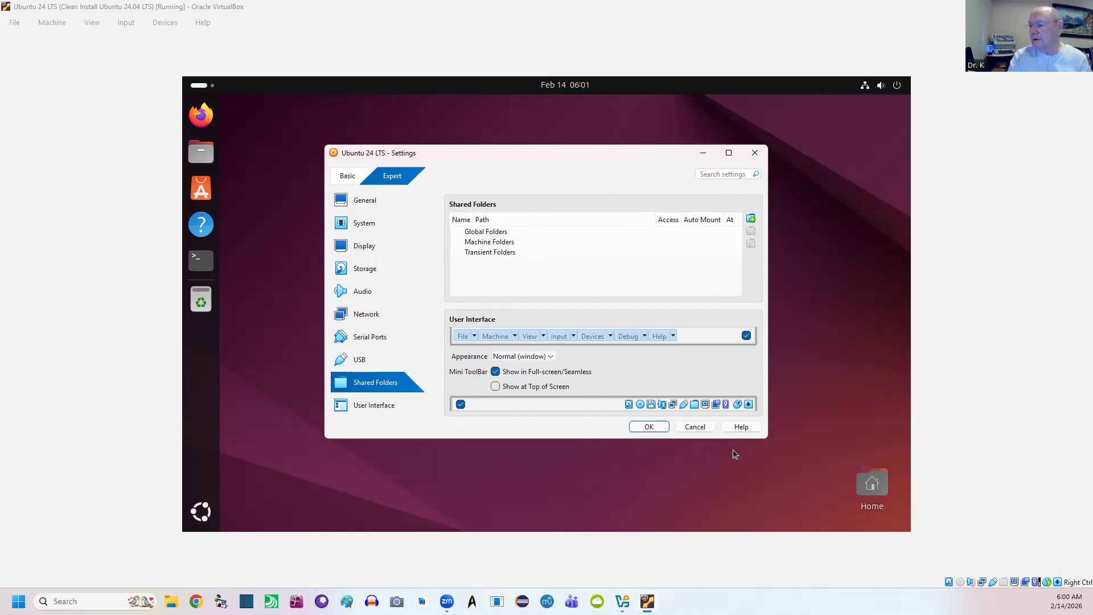
left_click(699, 427)
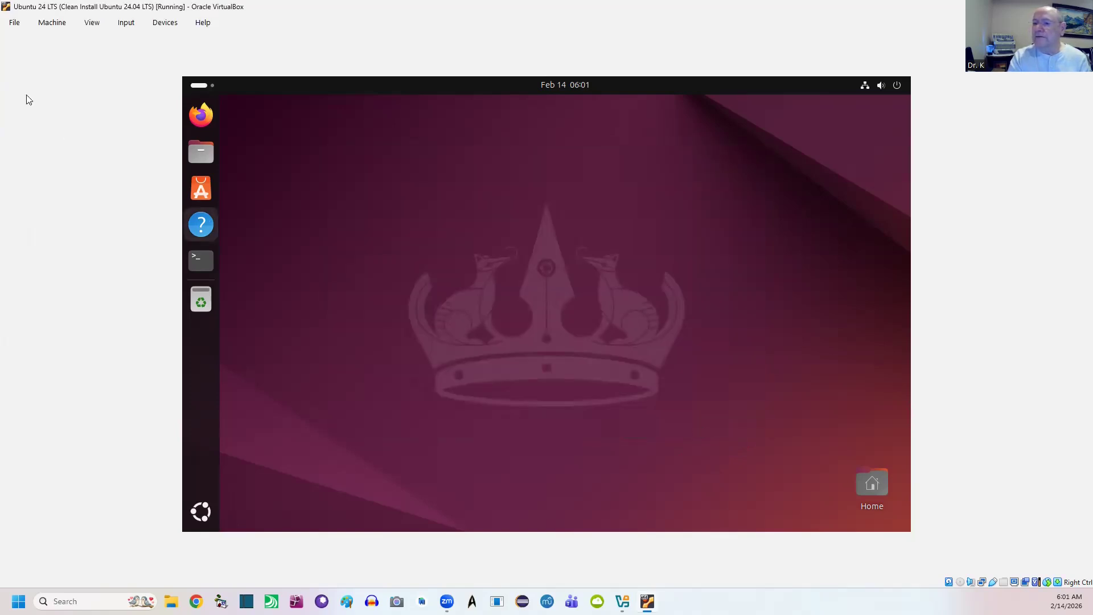
Insert the Guest Additions CD image into the virtual machine and open the VBox_GAs_7.2.6 disc in Ubuntu
left_click(165, 24)
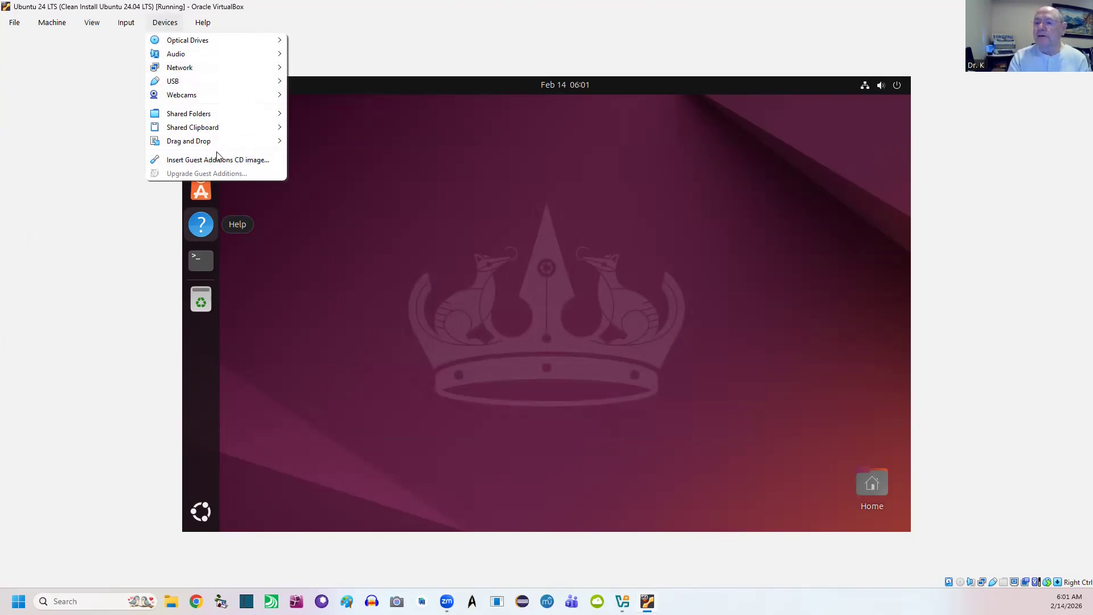
left_click(222, 162)
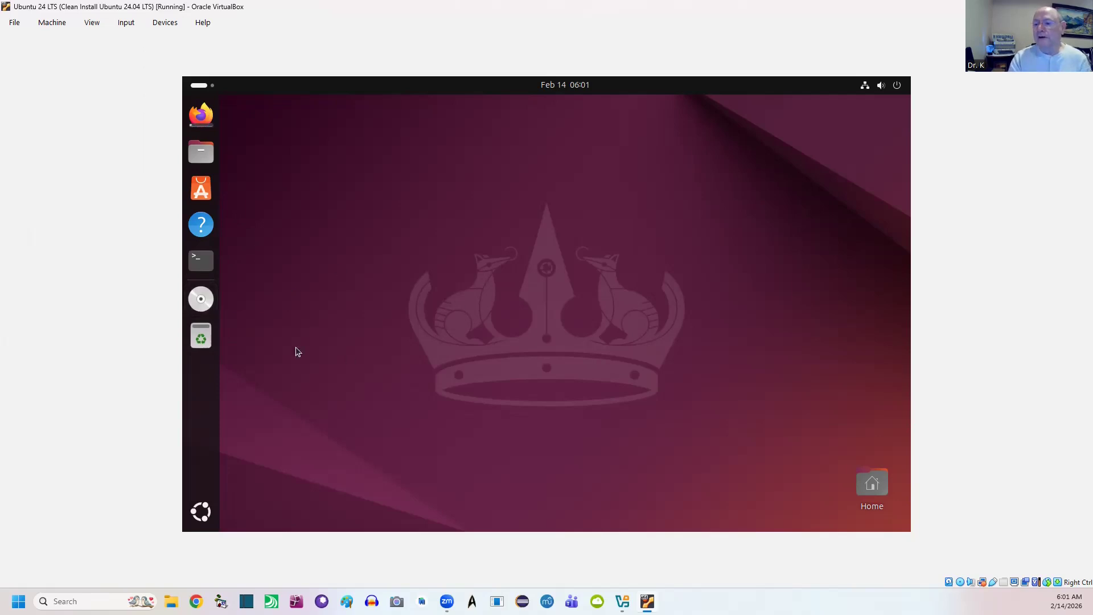
left_click(196, 305)
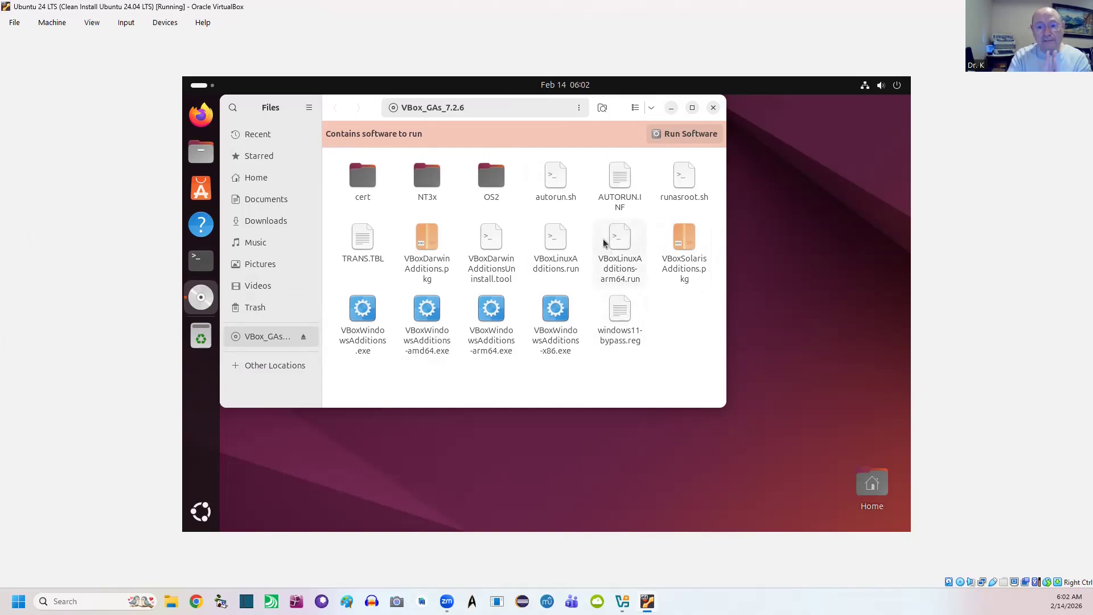
Try to run the Guest Additions installer from the disc, authenticating with the account password, and close the installer and disc windows
left_click(677, 135)
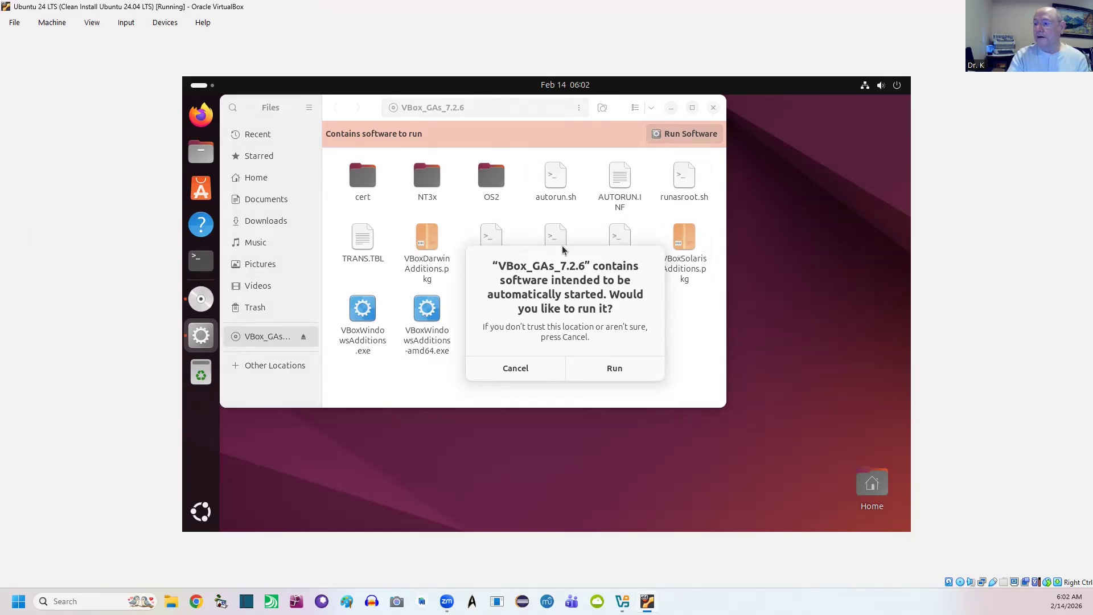
left_click(623, 370)
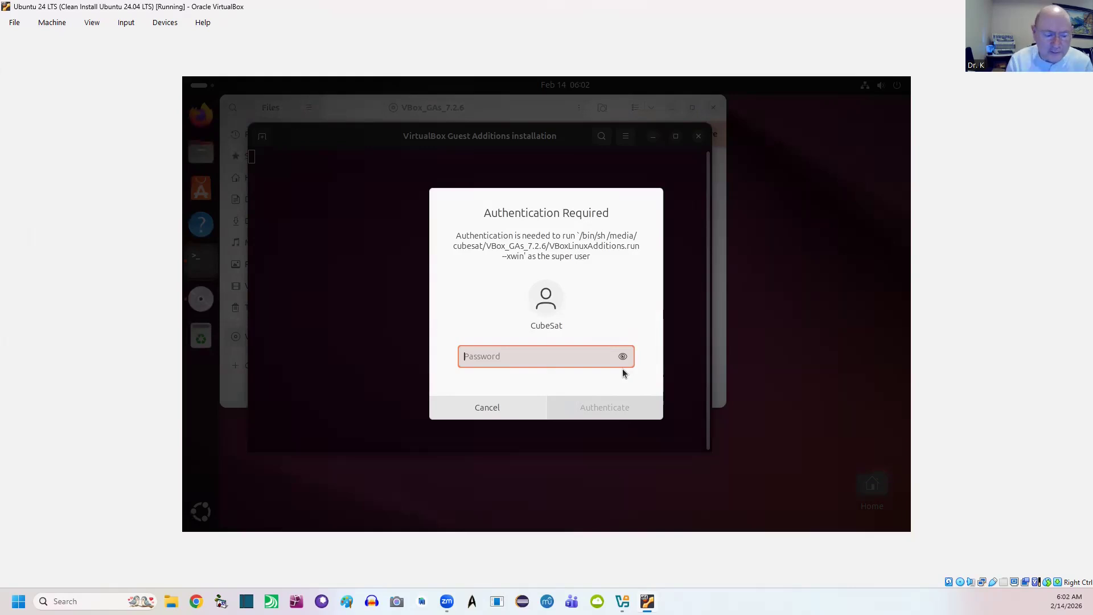
type("••••")
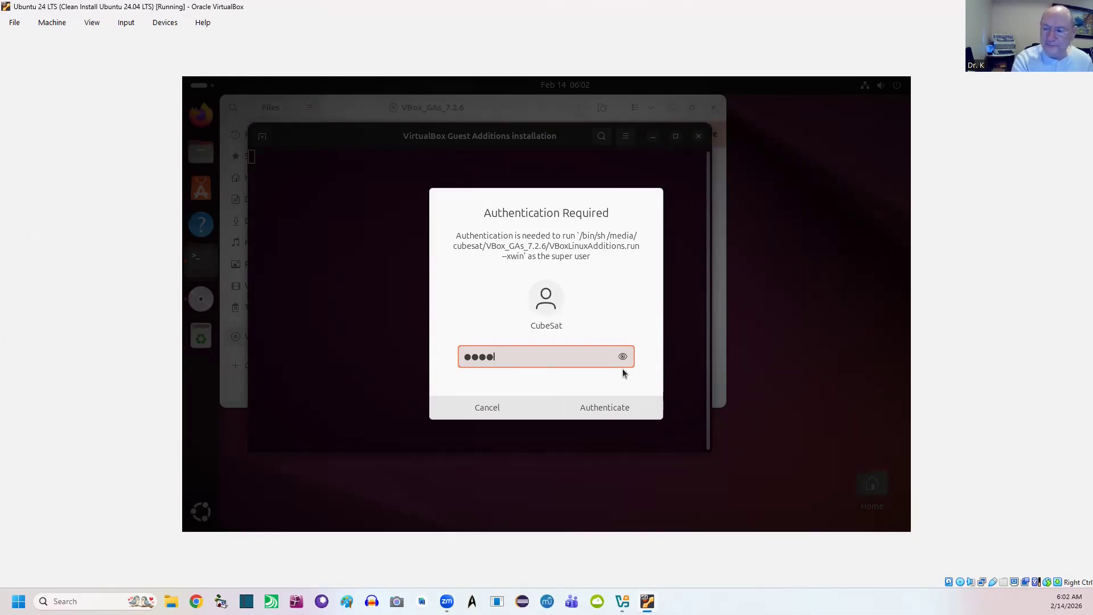
left_click(623, 356)
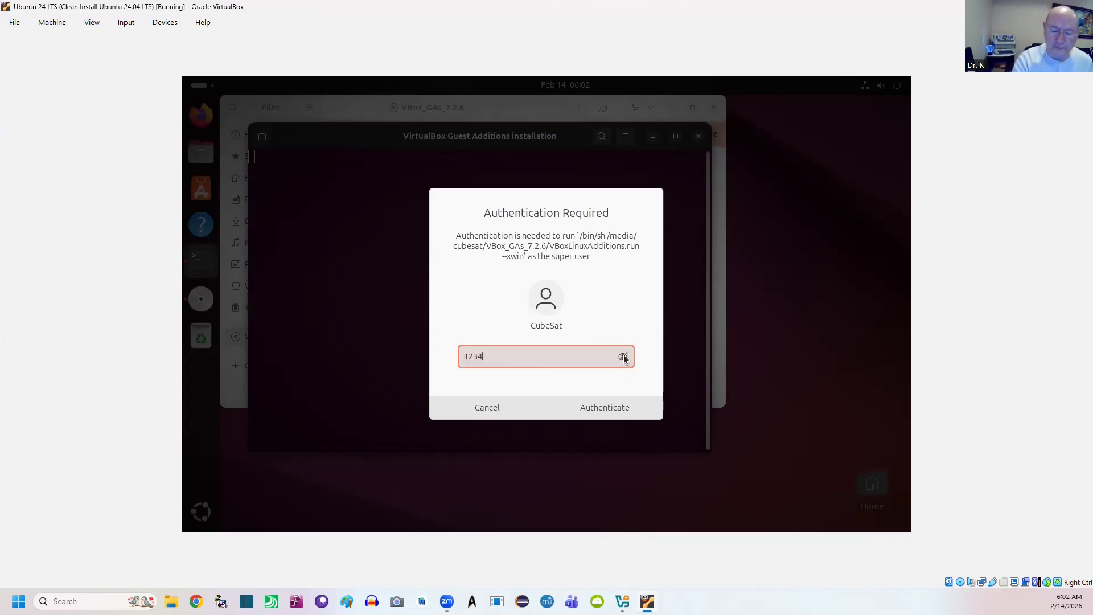
key("Return")
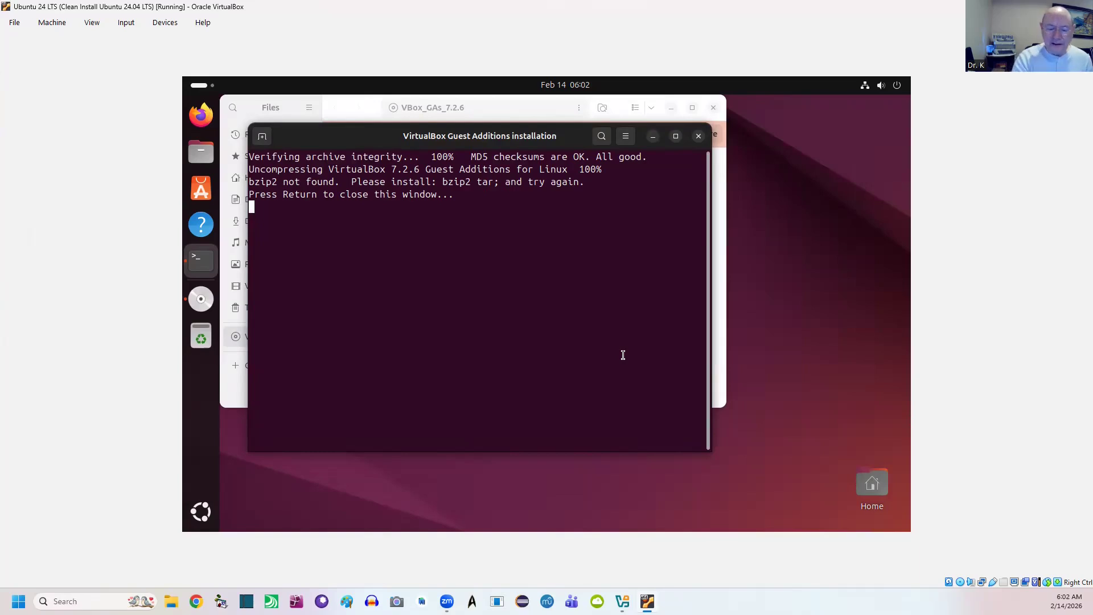
key("Return")
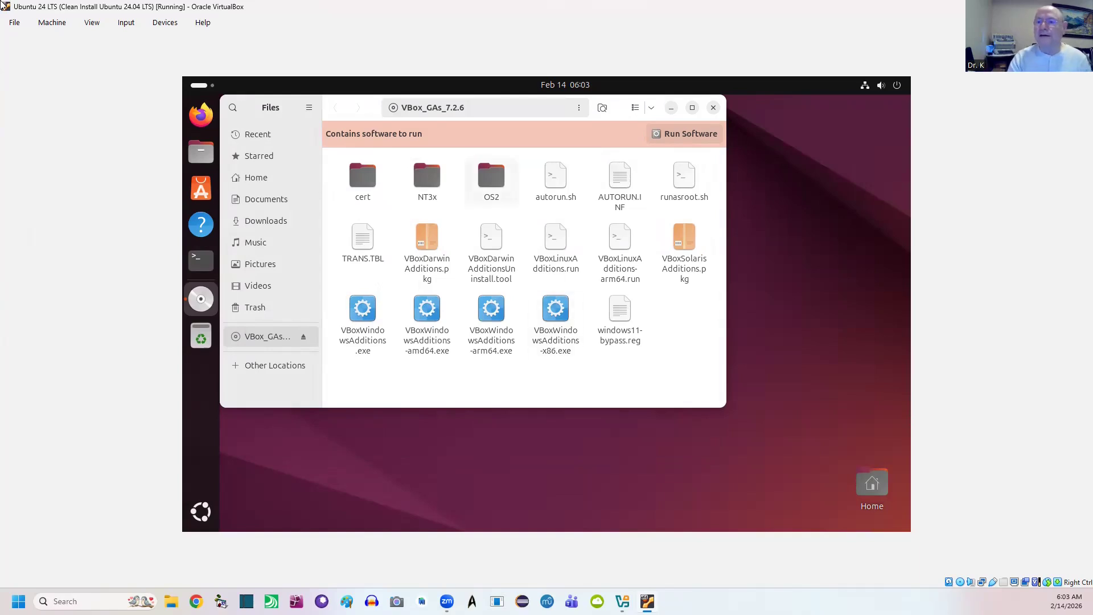
left_click(713, 109)
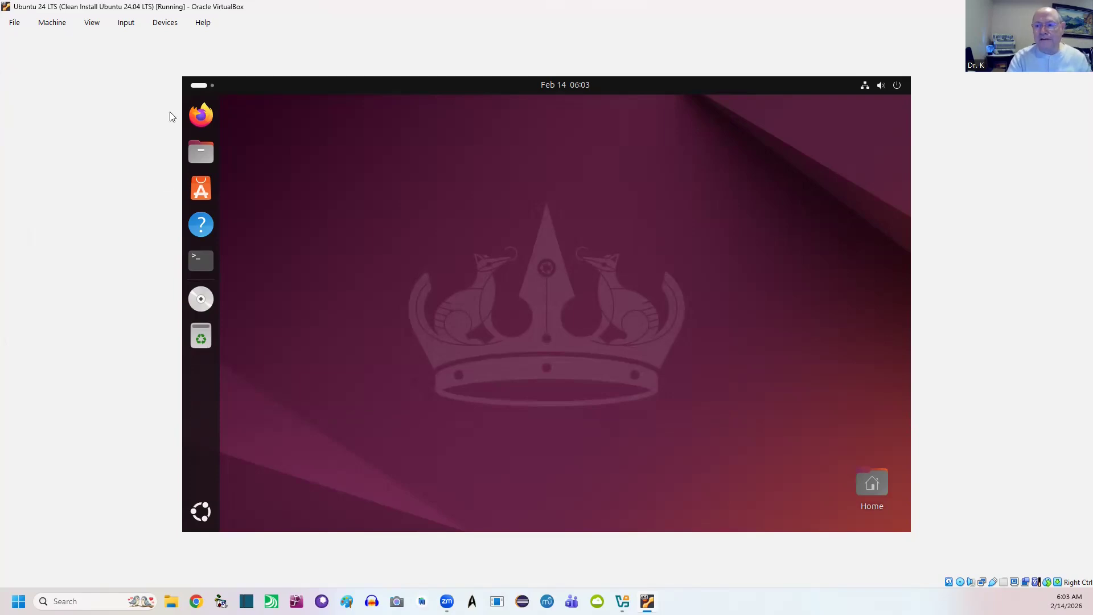
Try to install the package build-essentials with sudo apt in Terminal, entering the account password for sudo
left_click(193, 263)
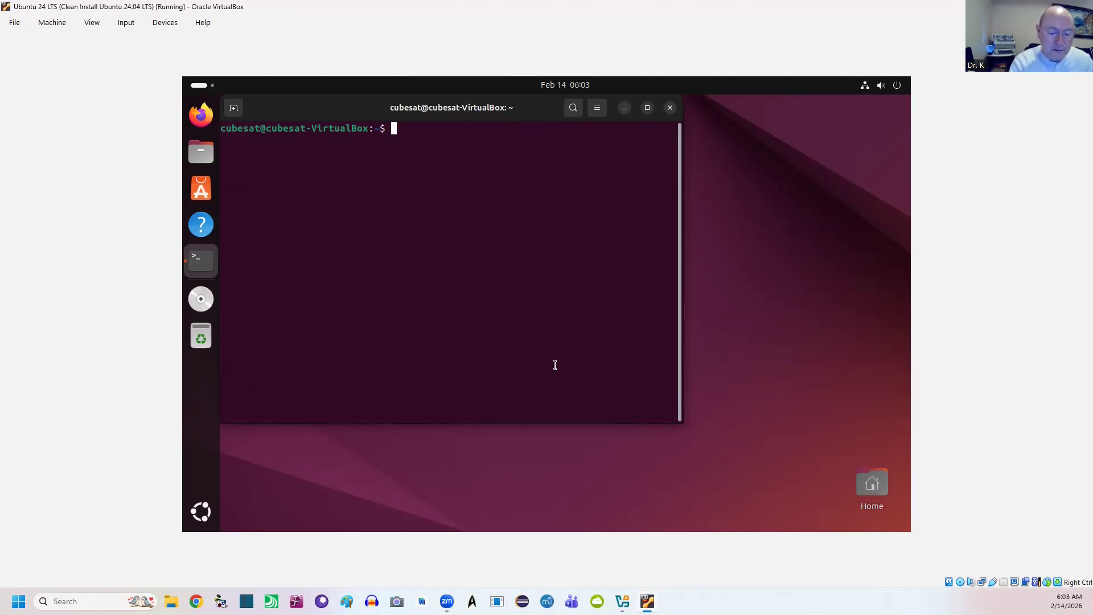
type("sudo")
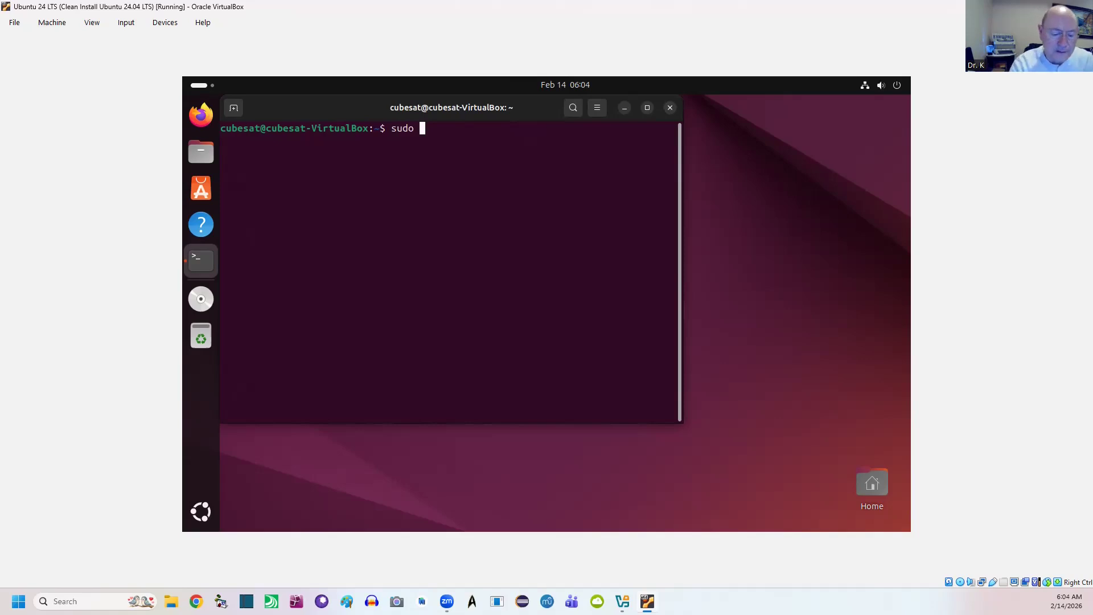
type("ap")
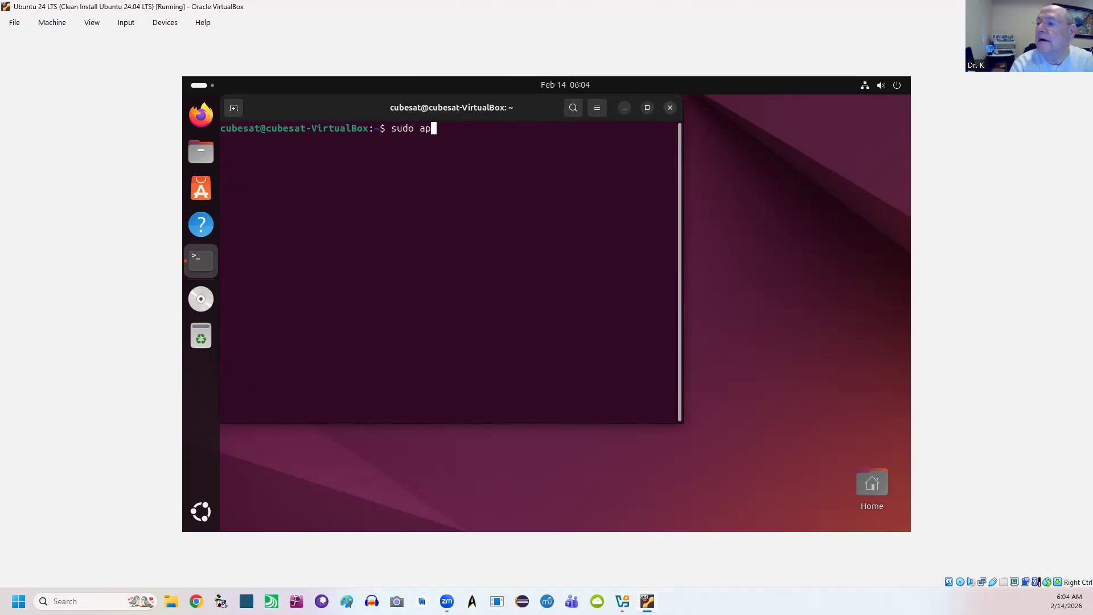
type("t install bui")
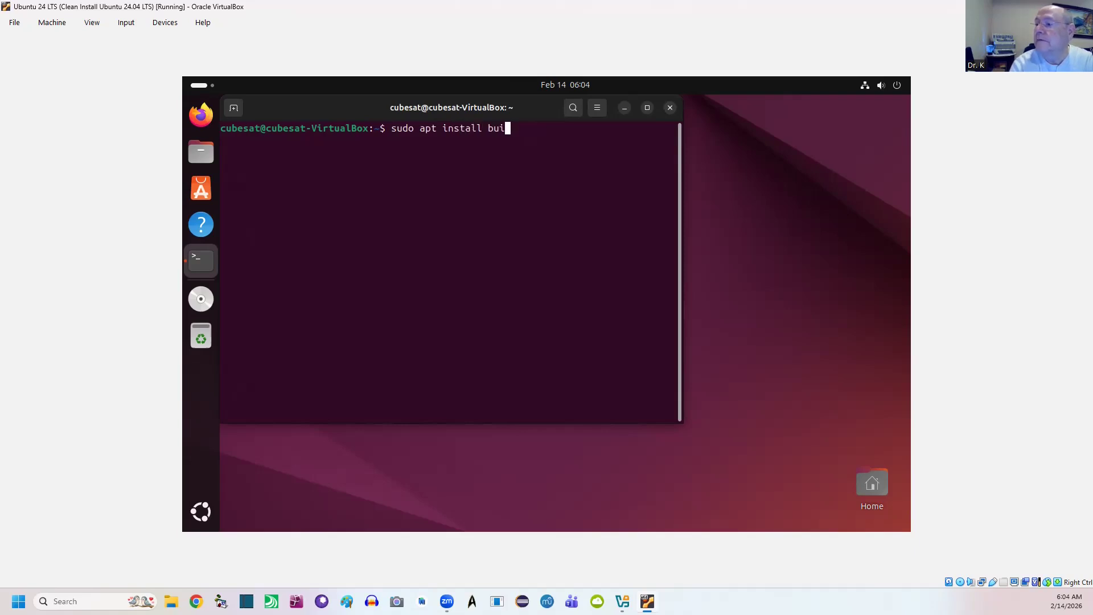
type("ld-essential")
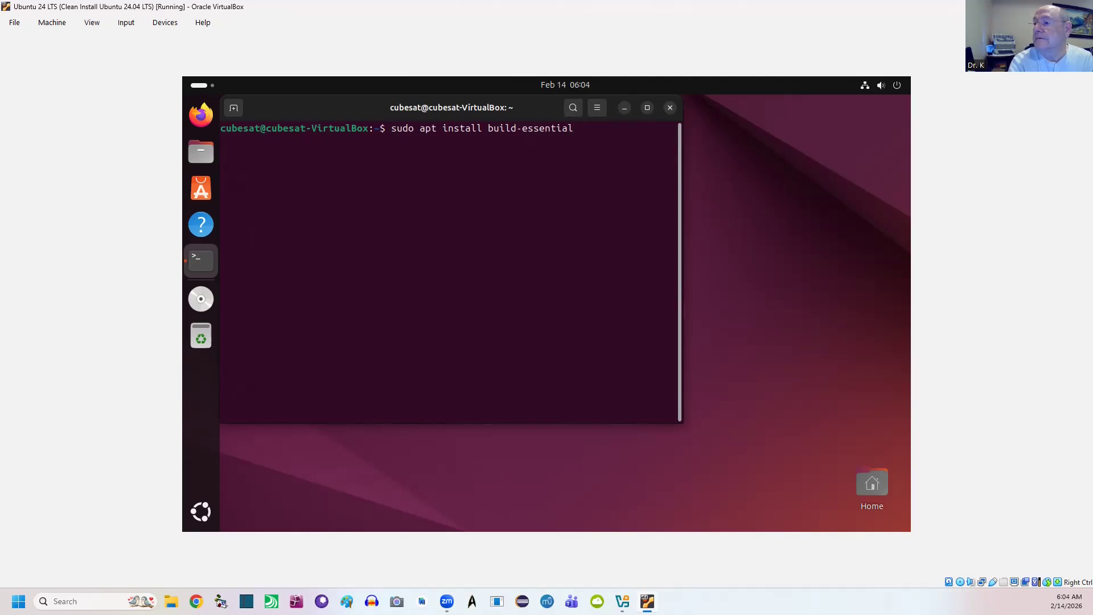
type("s")
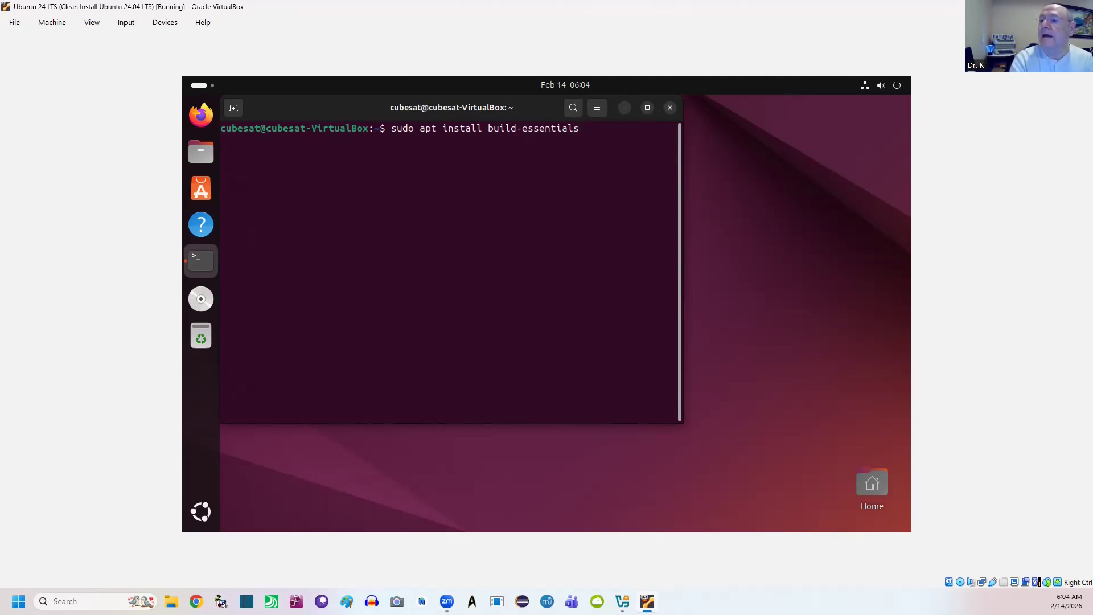
key("Return")
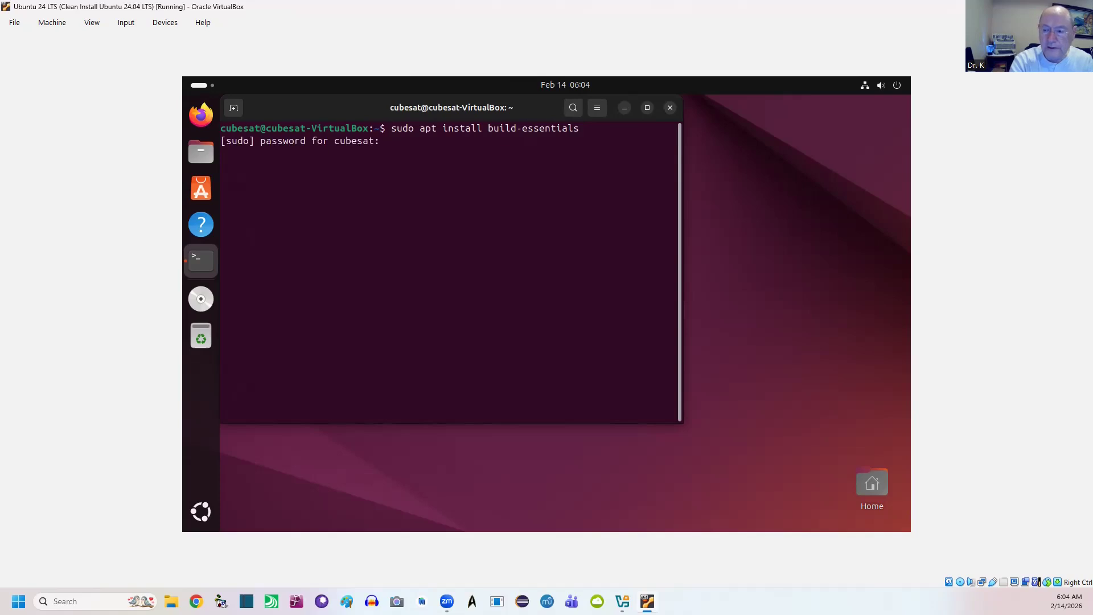
key("Return")
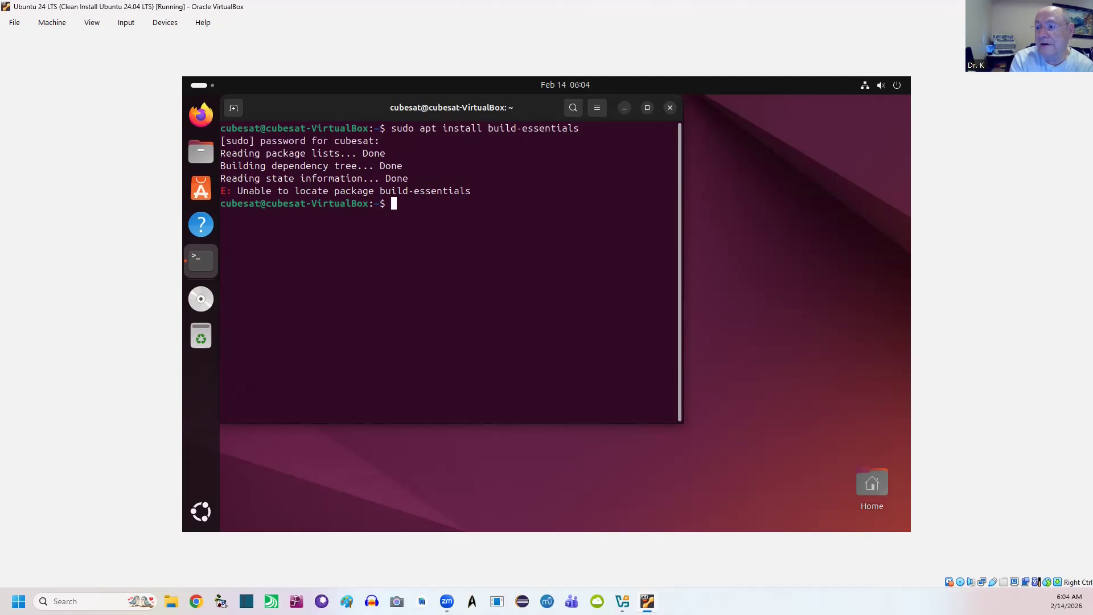
Correct the package name to build-essential in the apt install command and install it, answering y to continue
key("Up")
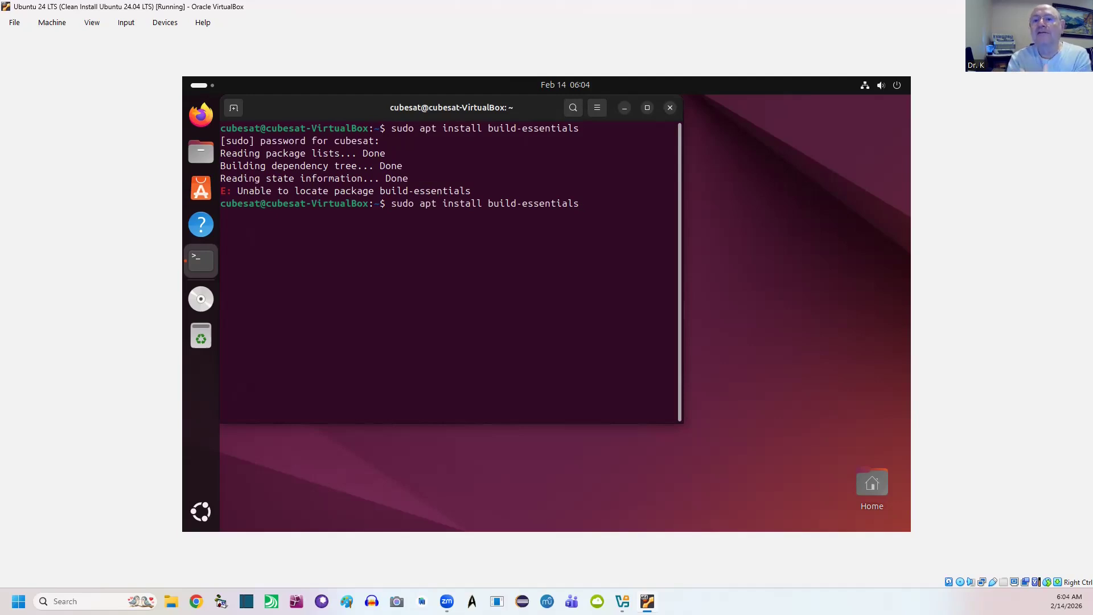
key("BackSpace")
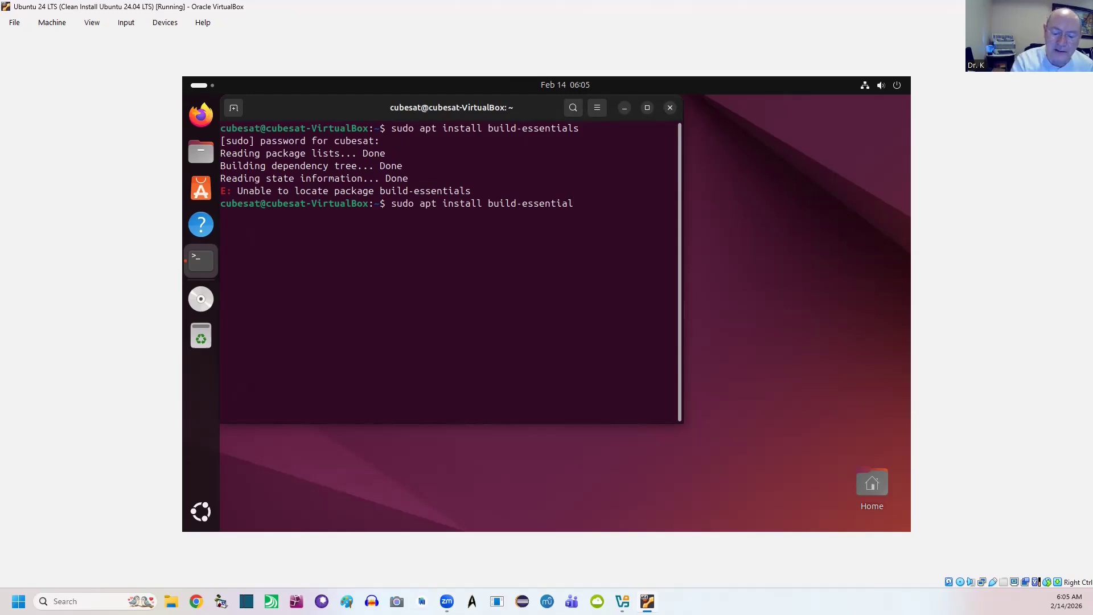
key("Return")
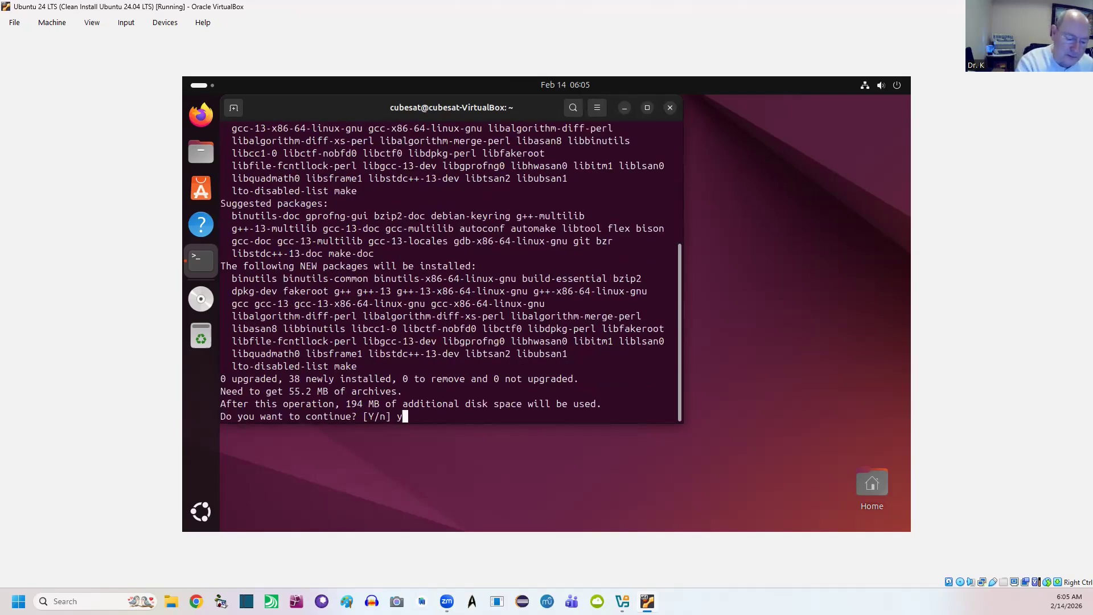
key("Return")
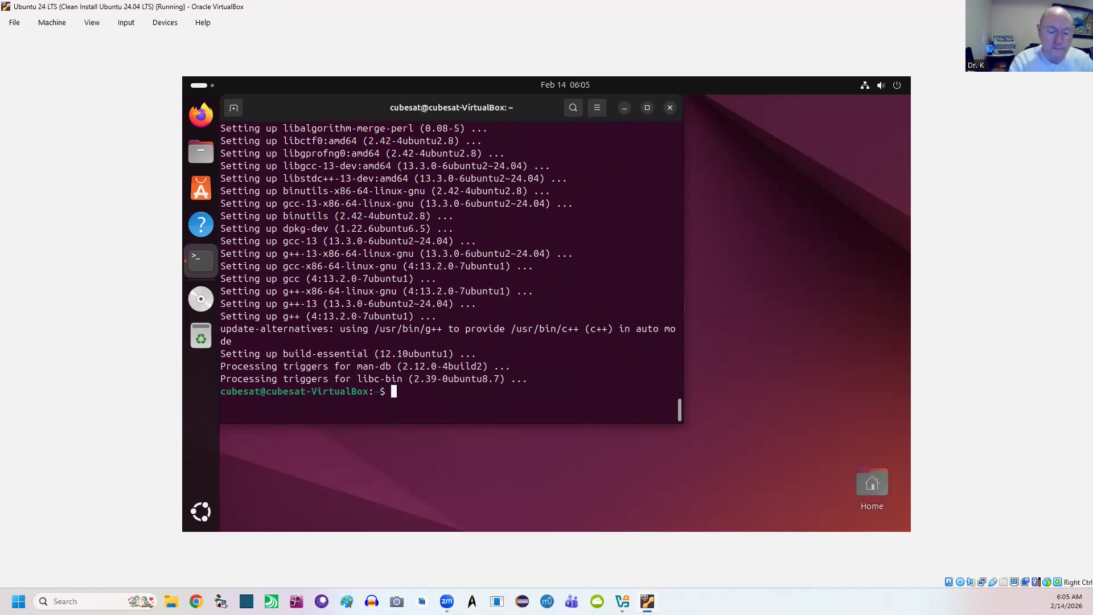
Restart the Ubuntu virtual machine from the Terminal with the command sudo reboot
type("sudo re")
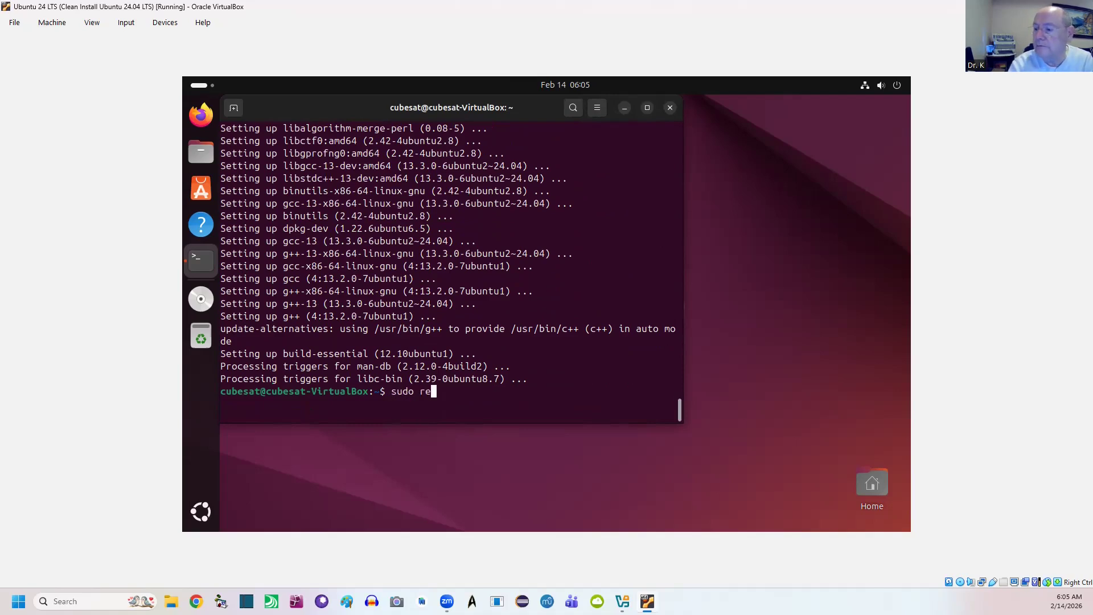
type("boot")
key("Return")
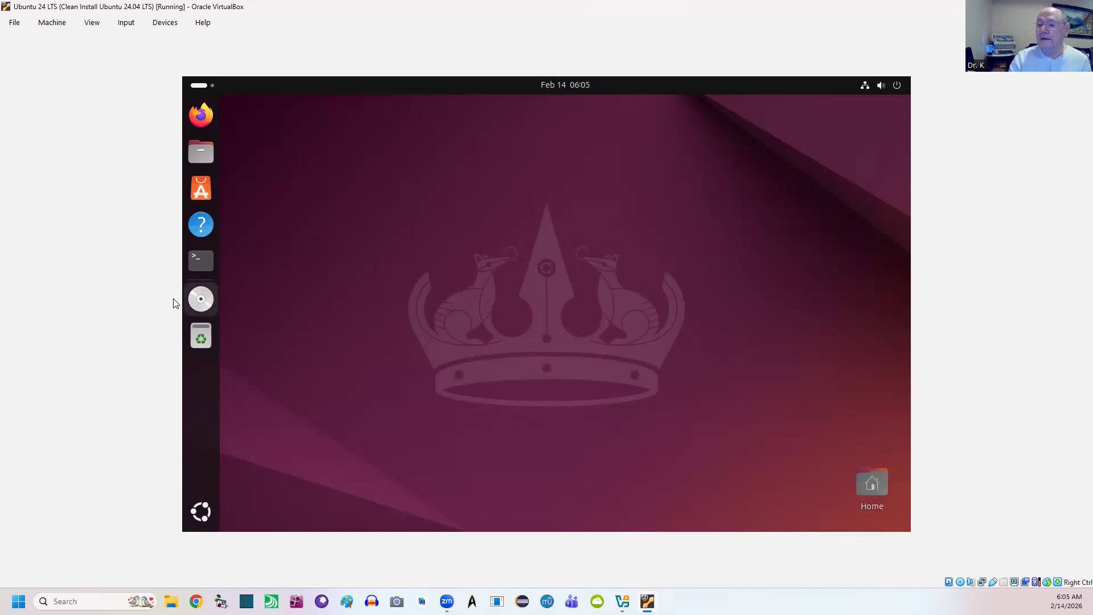
Run the Guest Additions installer from the VBox_GAs_7.2.6 disc, authenticating with the account password, and close the installer and disc windows
left_click(196, 300)
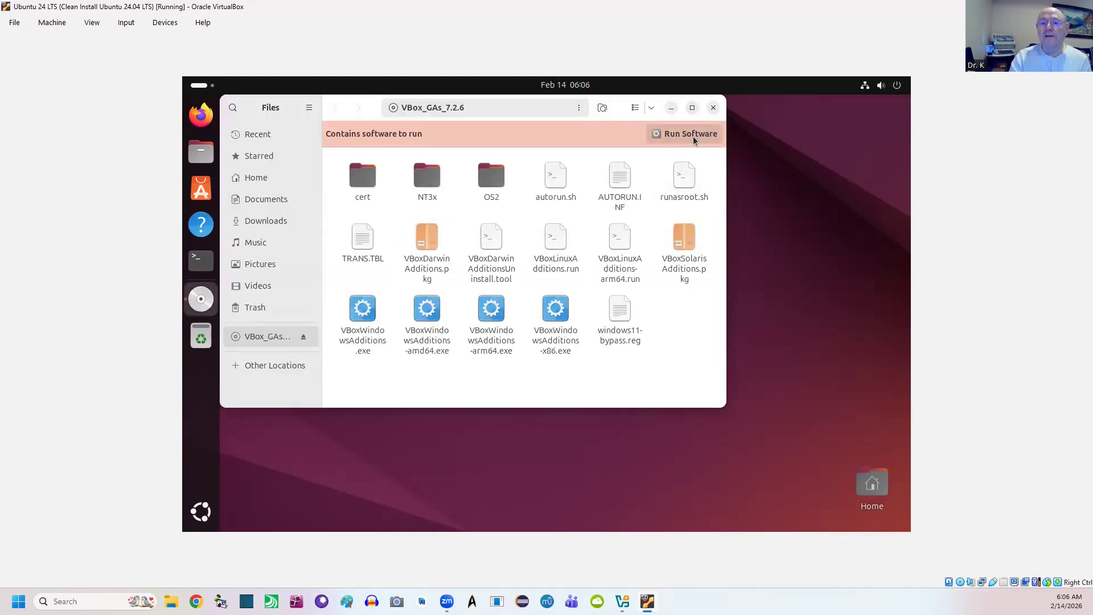
left_click(694, 138)
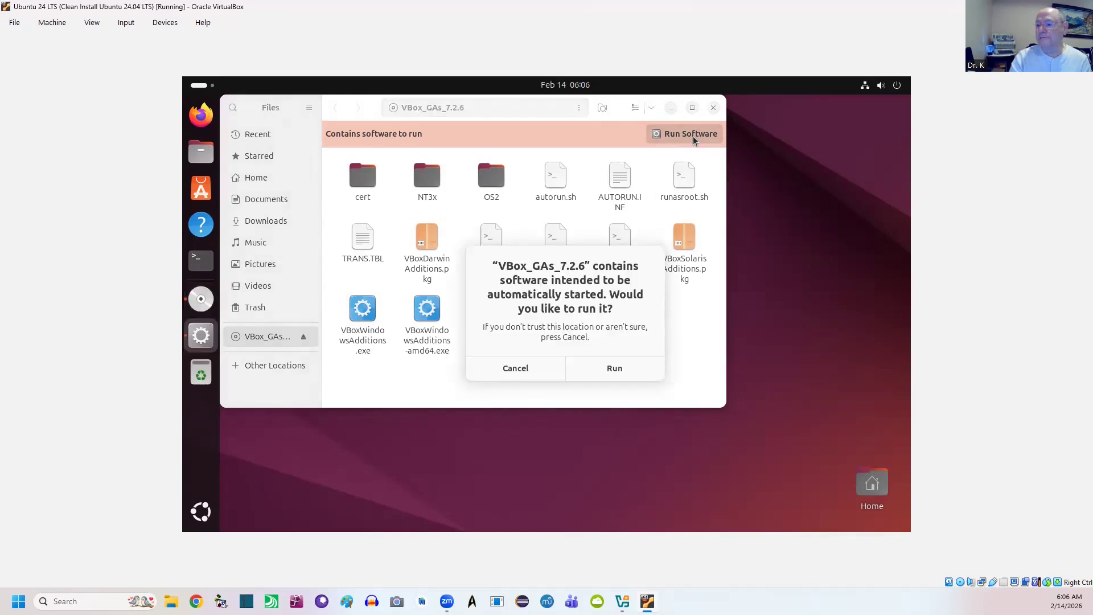
left_click(618, 373)
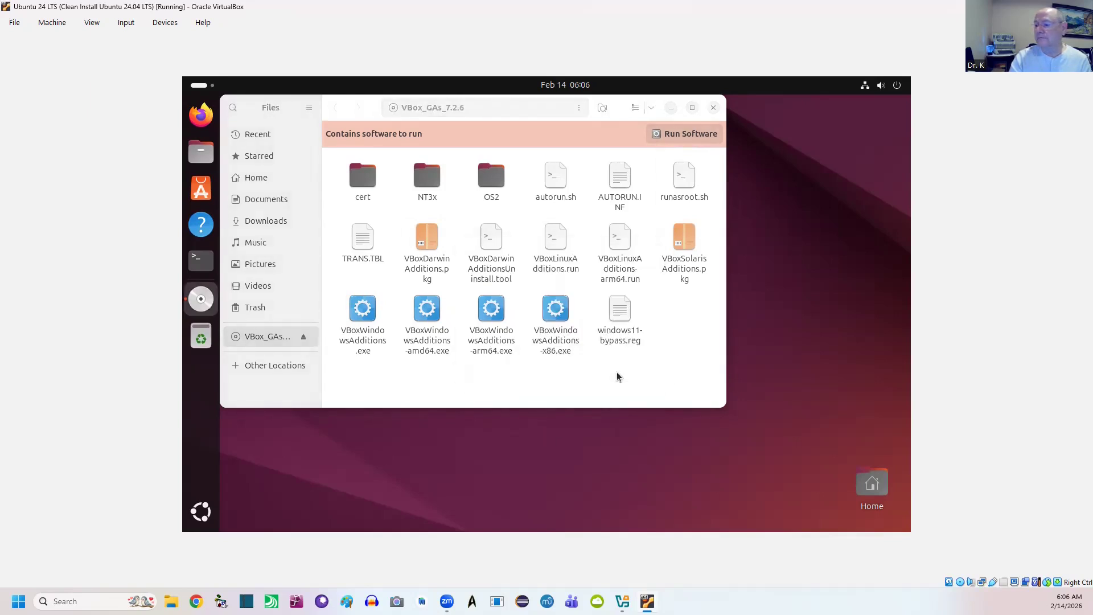
type("****")
key("Return")
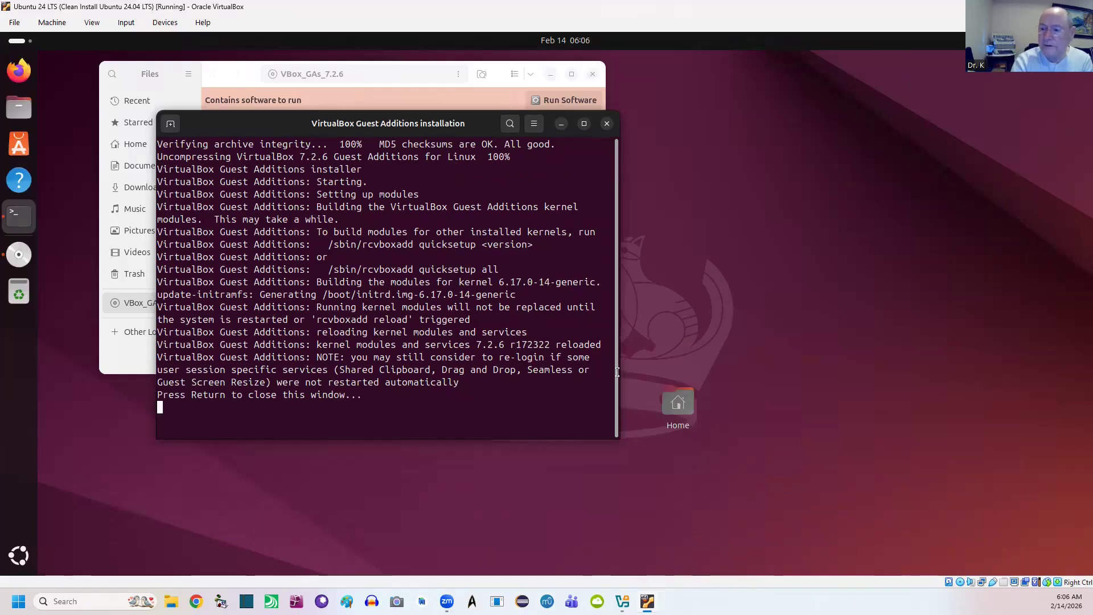
key("Return")
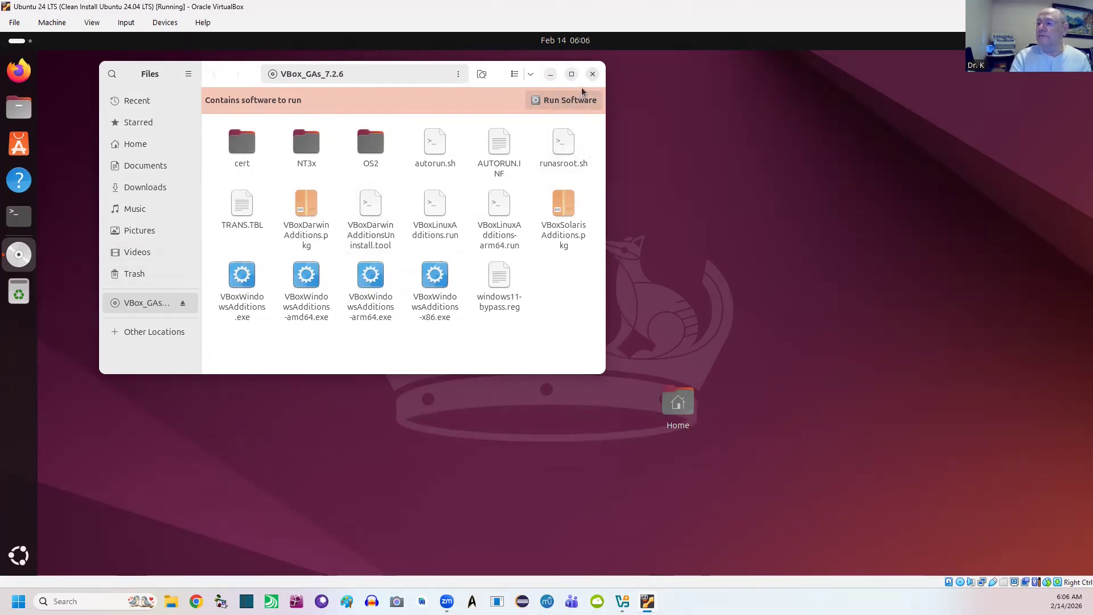
left_click(592, 74)
left_click(19, 216)
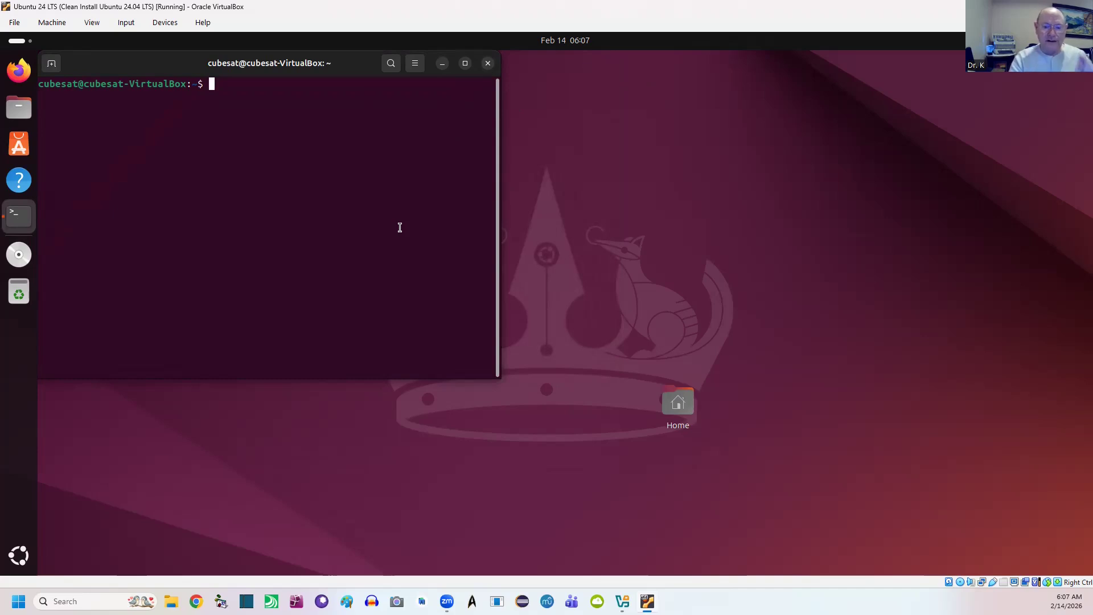
type("exit")
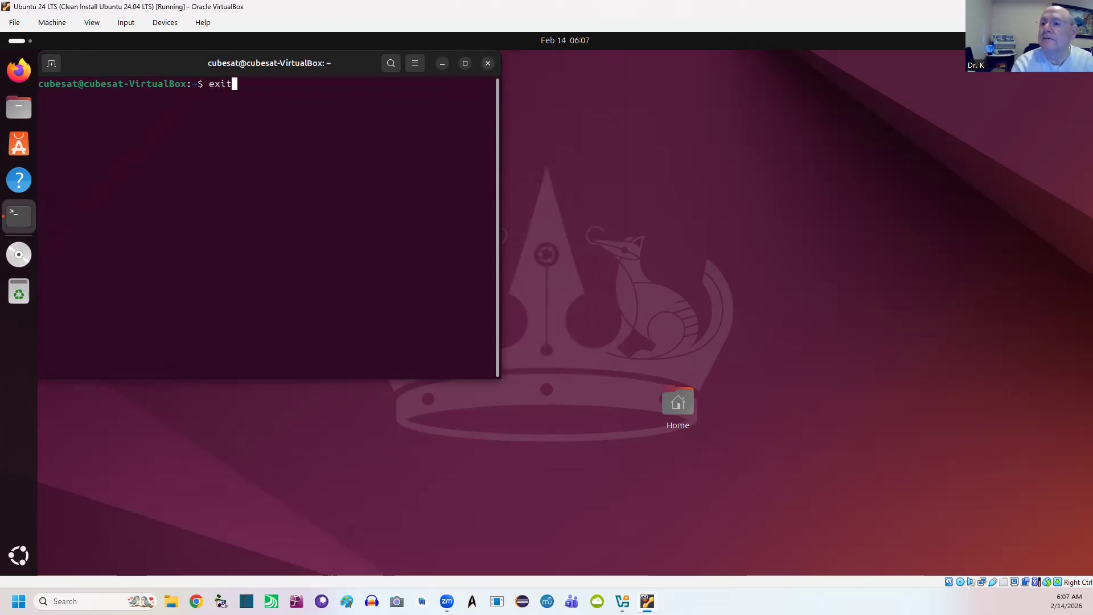
key("Return")
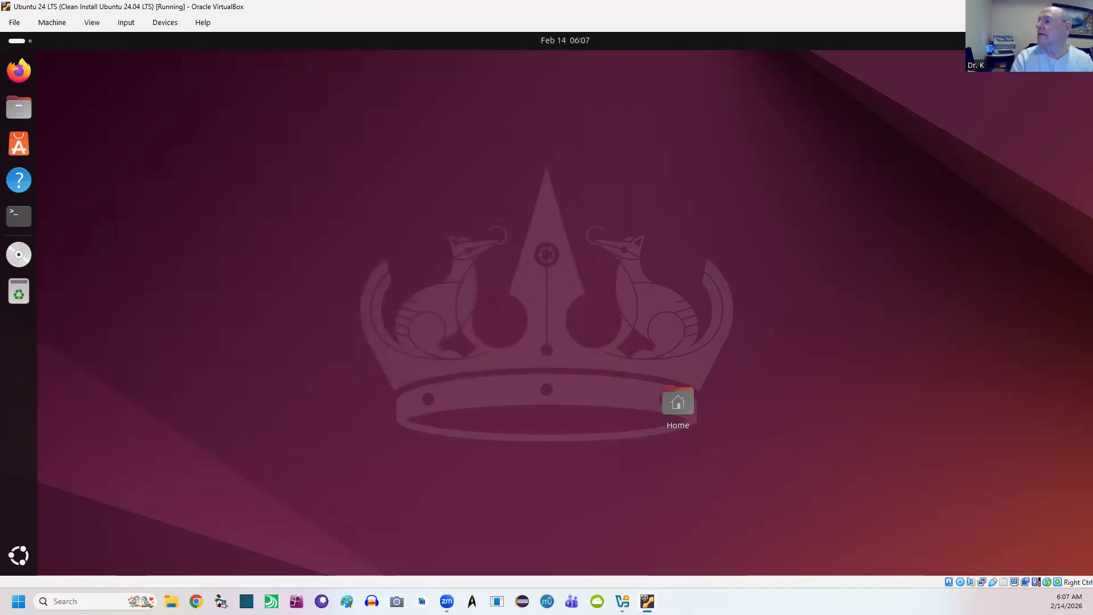
Power off the Ubuntu virtual machine from the system menu in Ubuntu and confirm the shutdown
left_click(1065, 40)
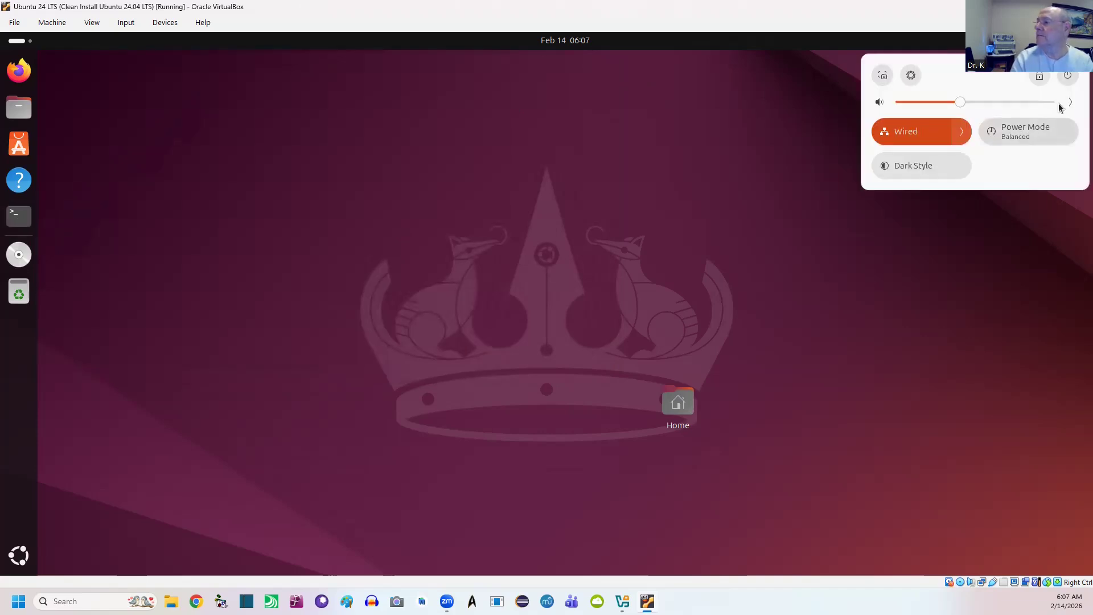
left_click(1061, 76)
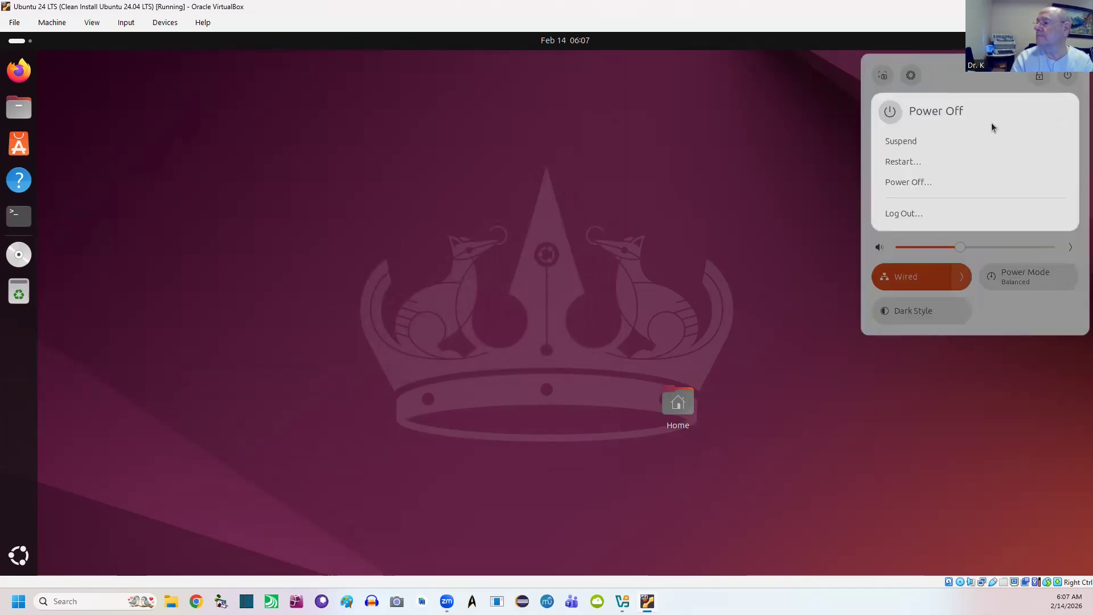
left_click(910, 183)
left_click(607, 348)
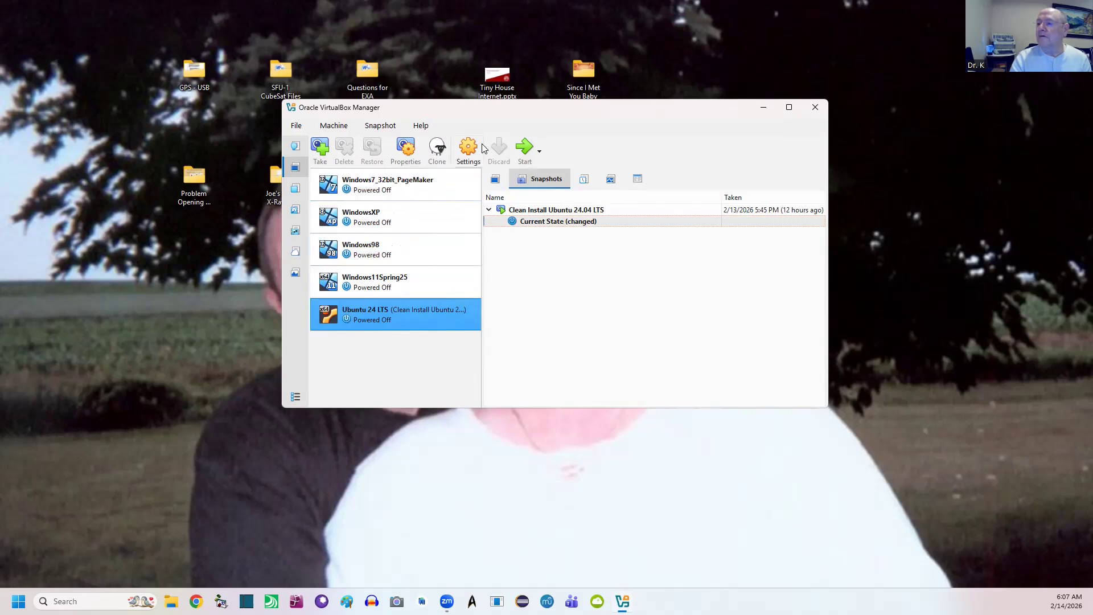
Set both Shared Clipboard and Drag-and-Drop to Bidirectional in the general features of the Ubuntu 24 LTS machine settings
left_click(468, 151)
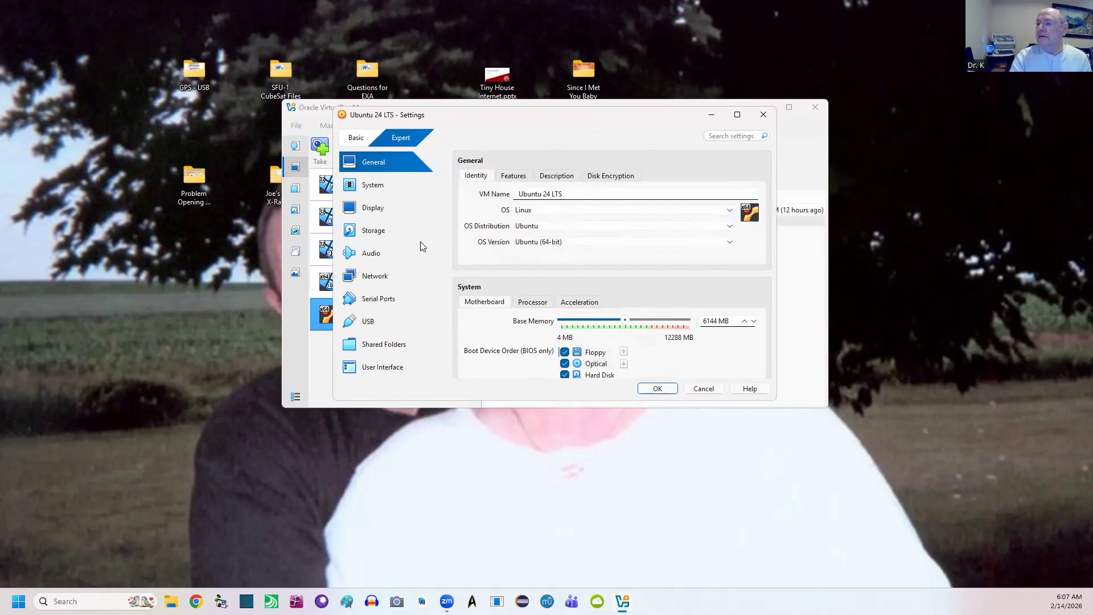
left_click(518, 178)
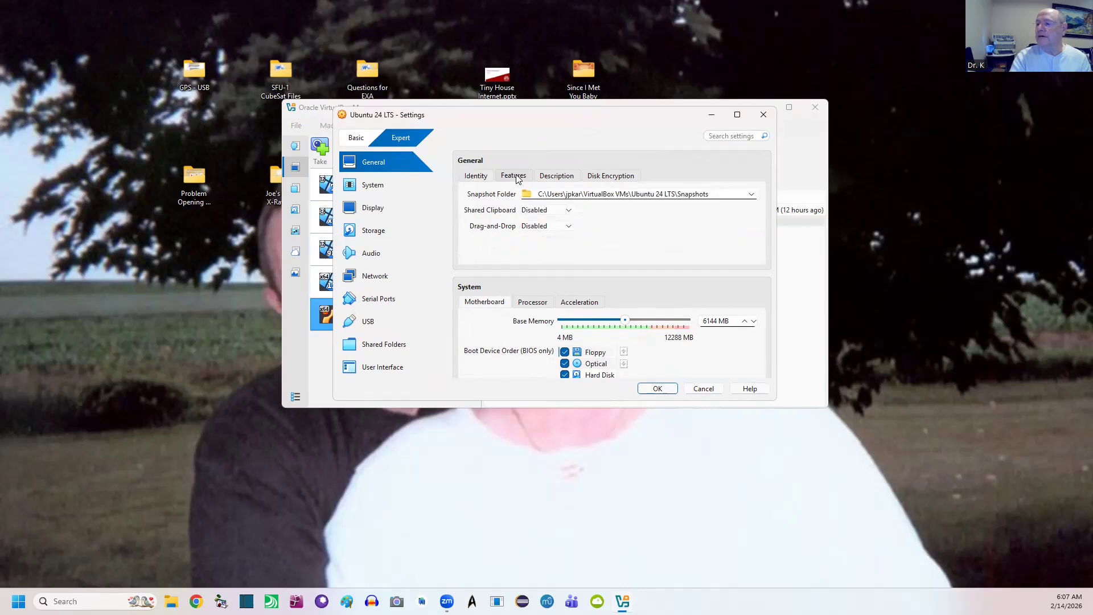
left_click(476, 176)
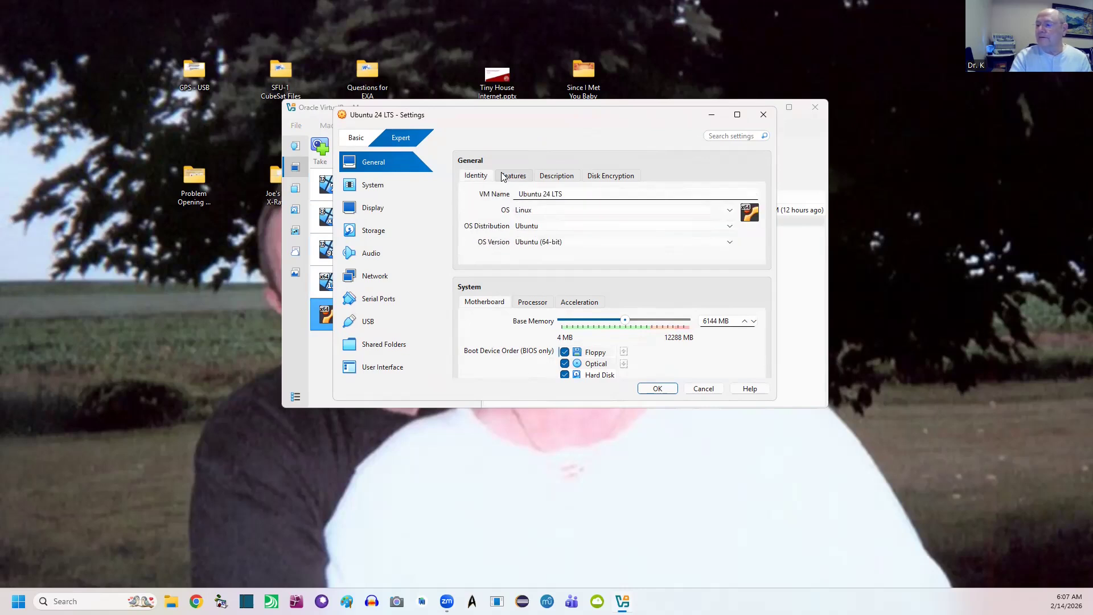
left_click(510, 178)
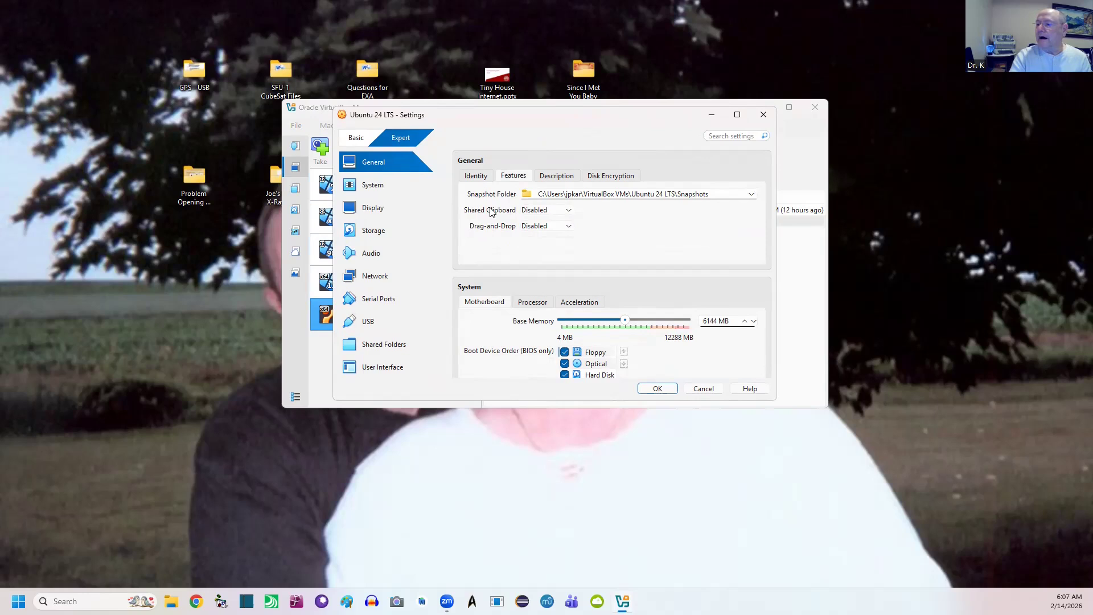
left_click(569, 210)
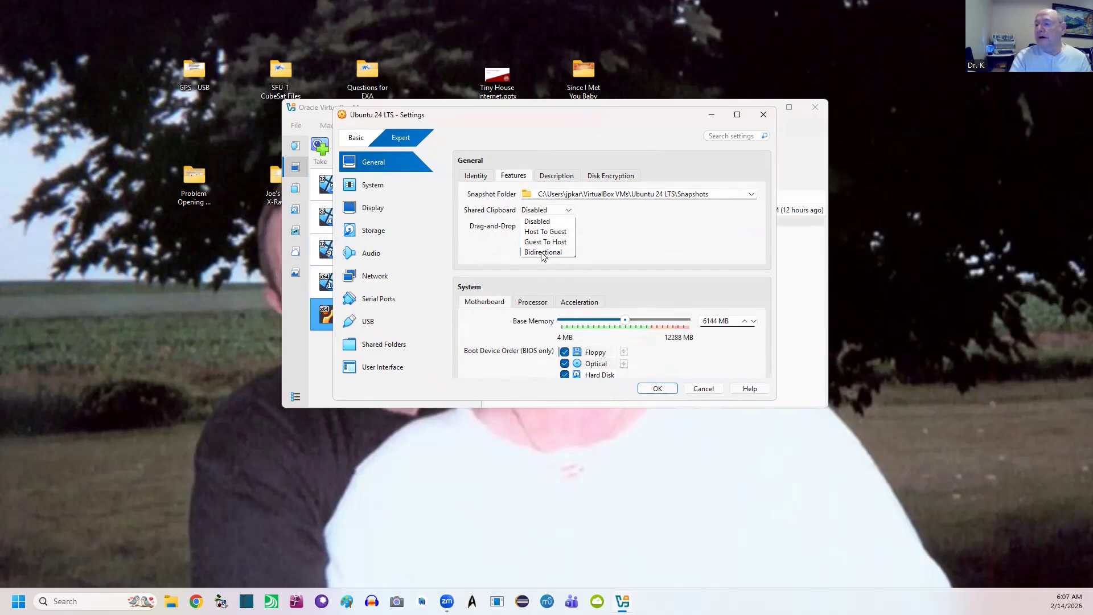
left_click(543, 252)
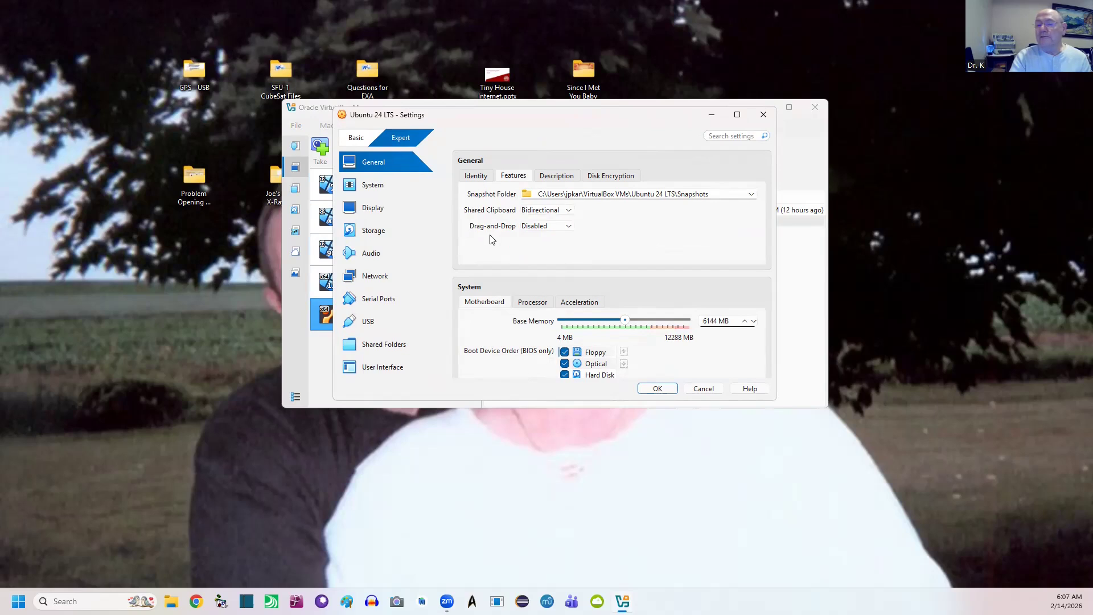
left_click(567, 228)
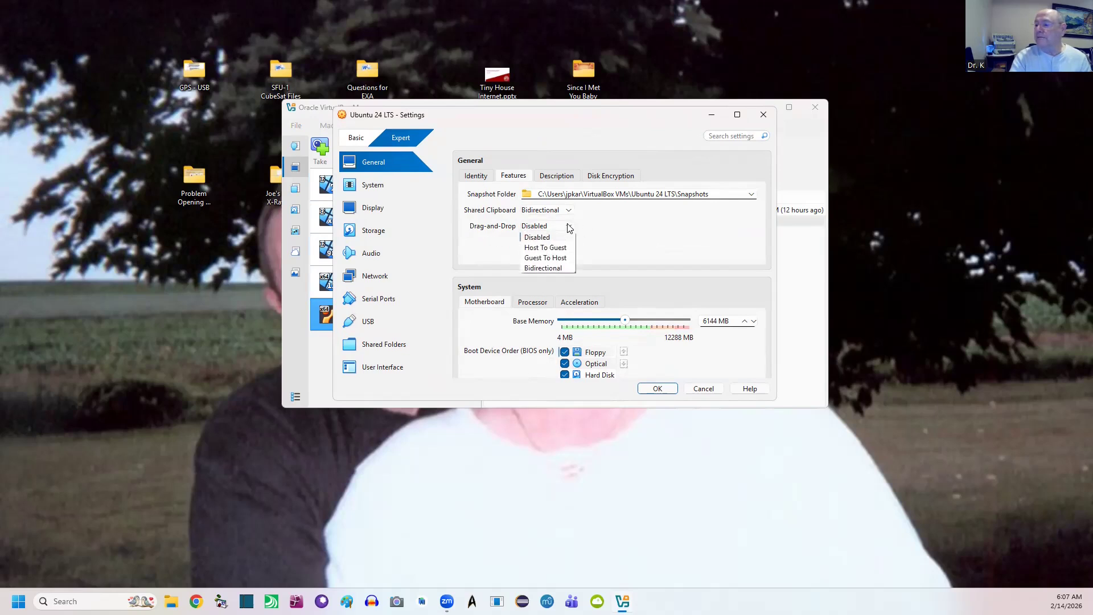
left_click(543, 268)
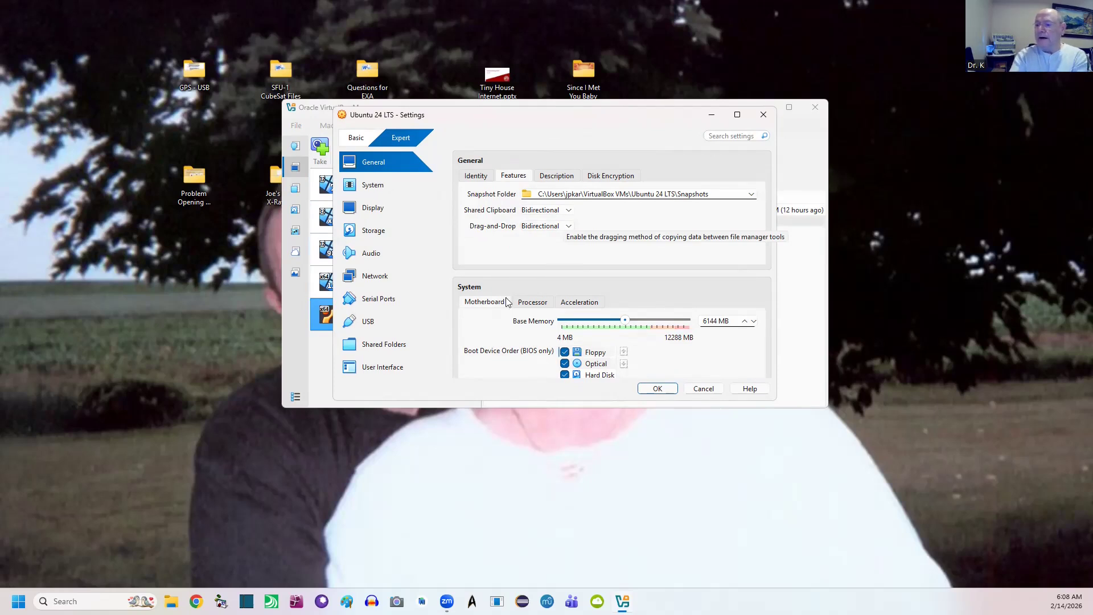
Select the USB 3.0 (xHCI) Controller for the Ubuntu 24 LTS machine and save the settings
left_click(369, 323)
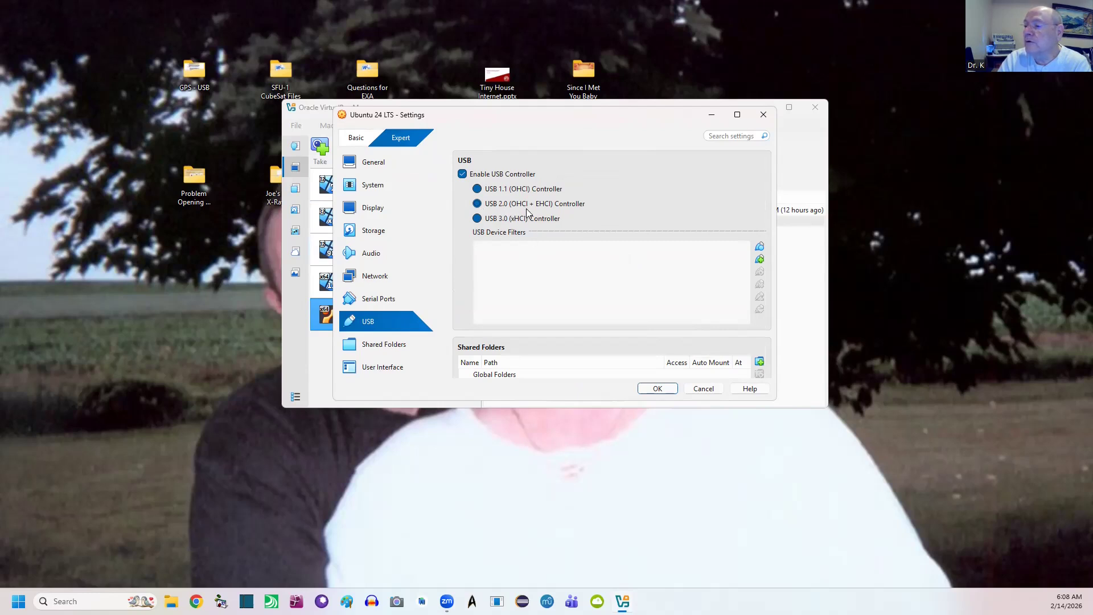
left_click(477, 219)
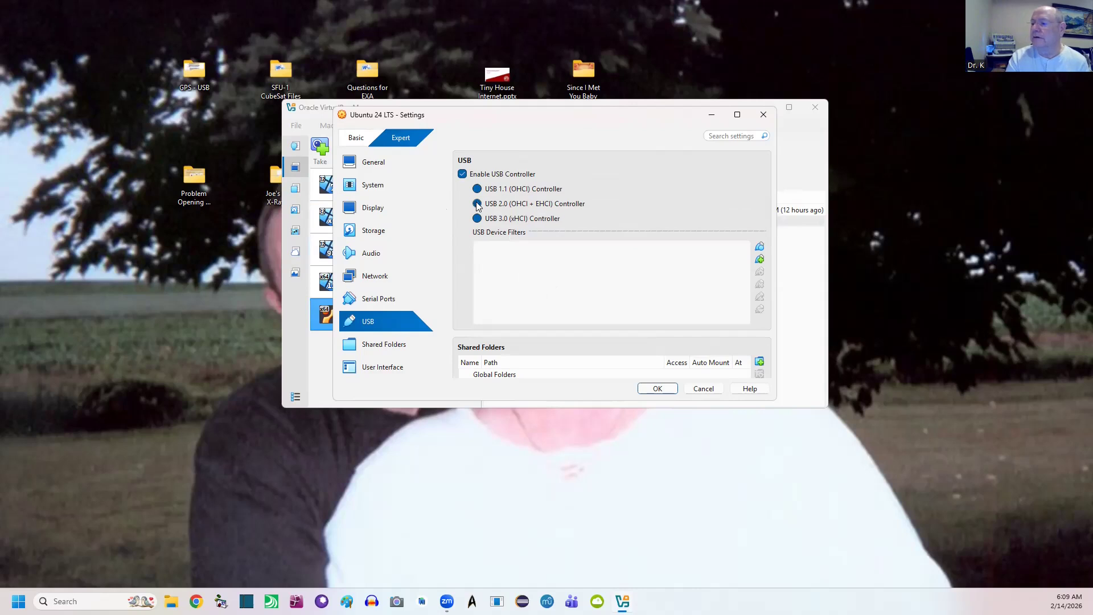
left_click(658, 389)
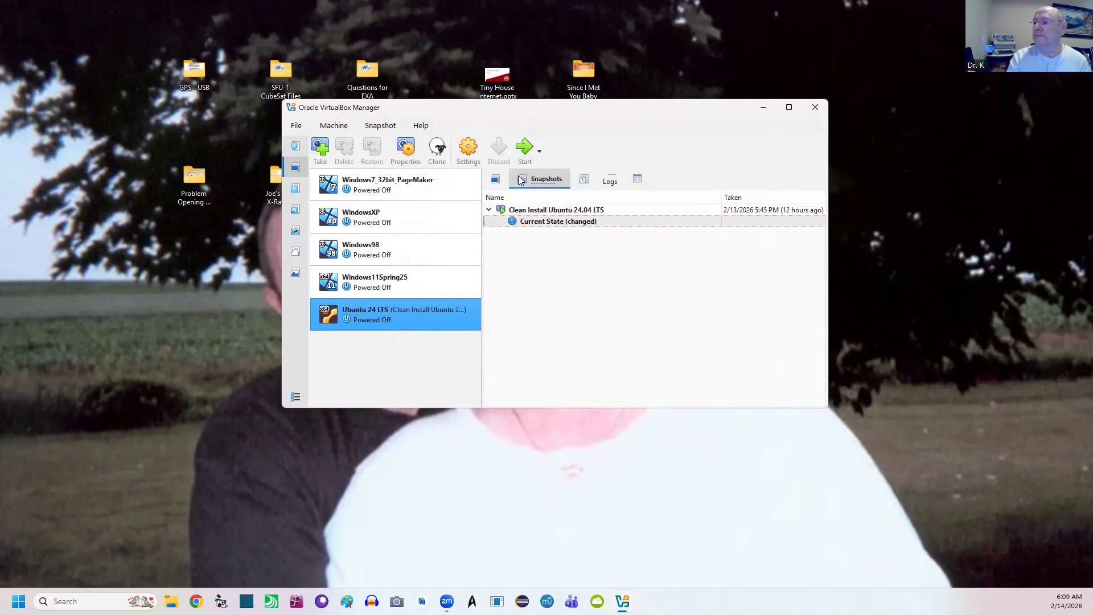
Start a new shared folder in the Ubuntu 24 LTS settings and choose Test folder in Downloads as its path
left_click(468, 150)
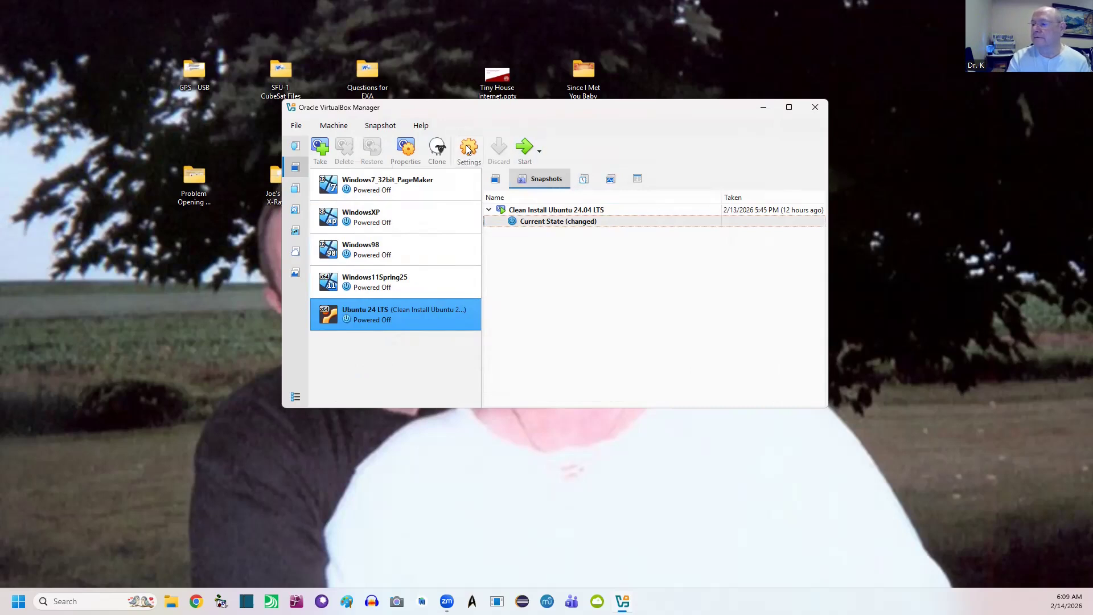
left_click(366, 346)
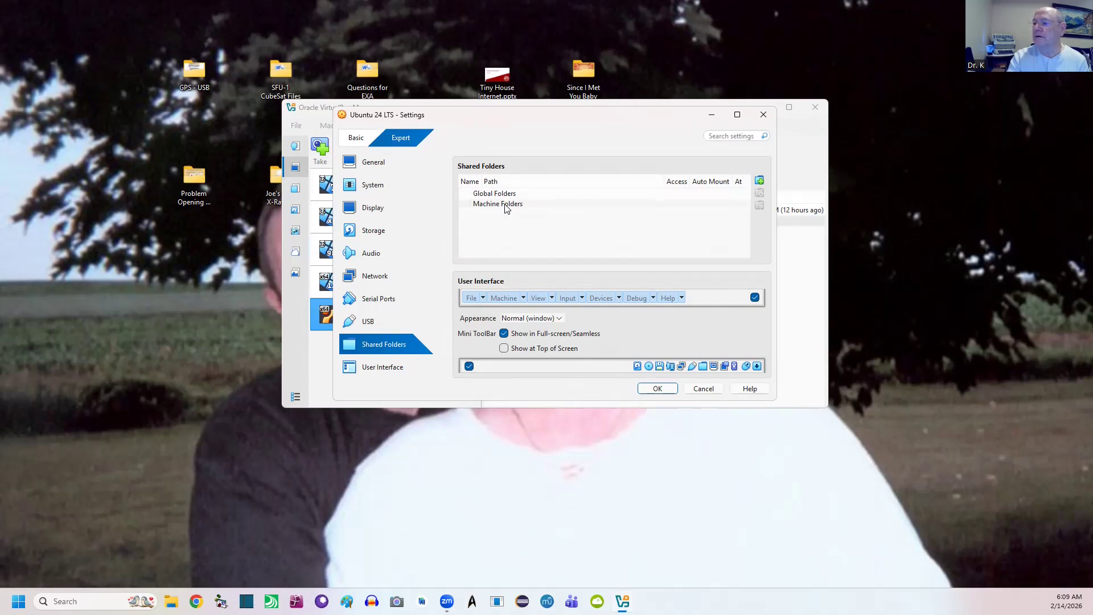
left_click(760, 181)
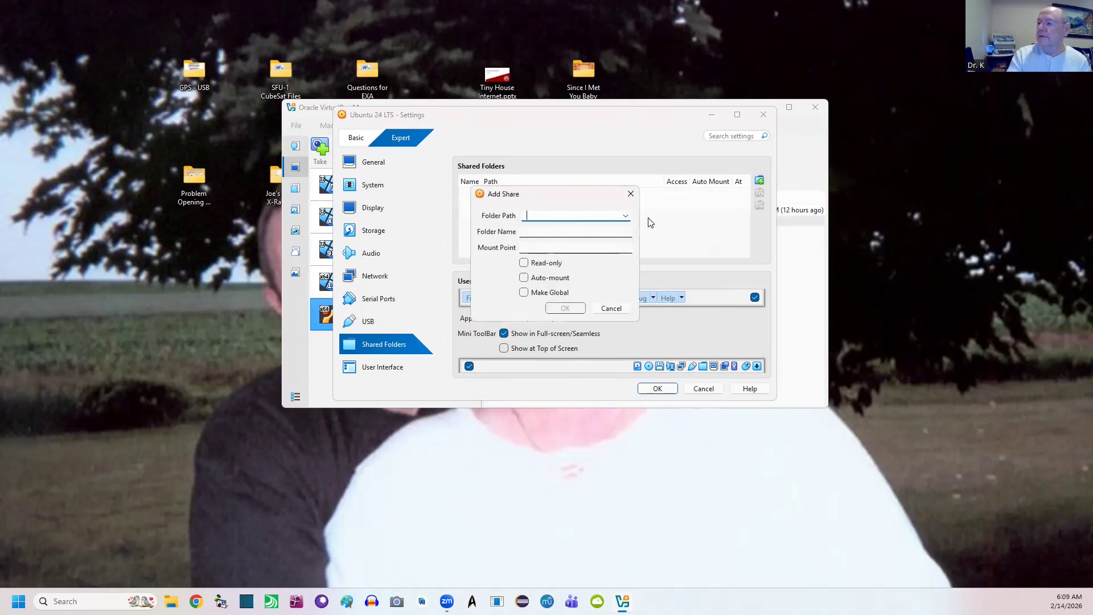
left_click(626, 217)
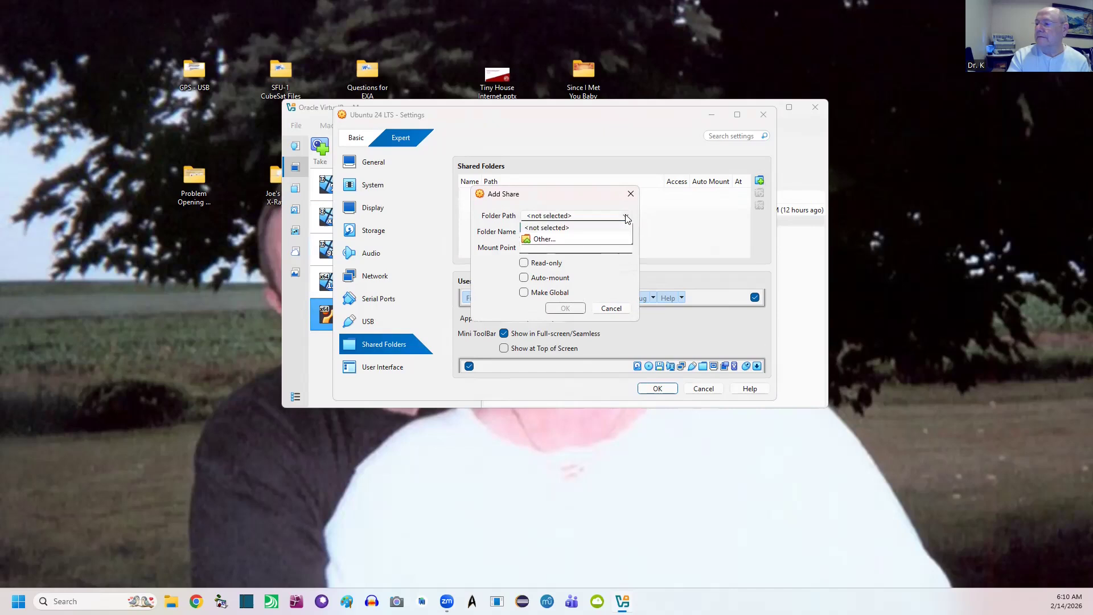
left_click(552, 240)
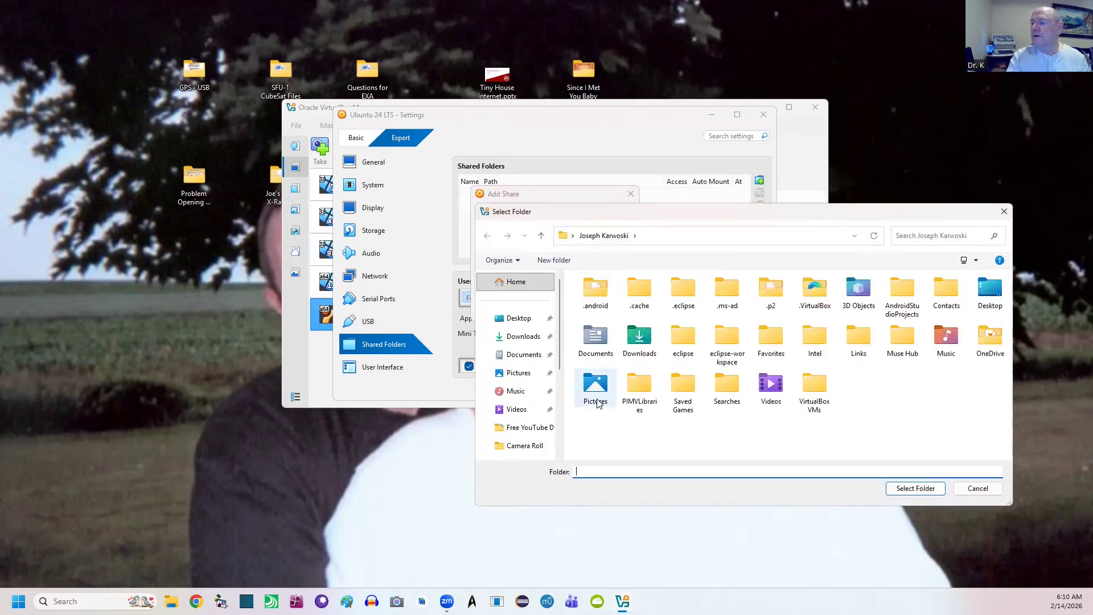
left_click(522, 337)
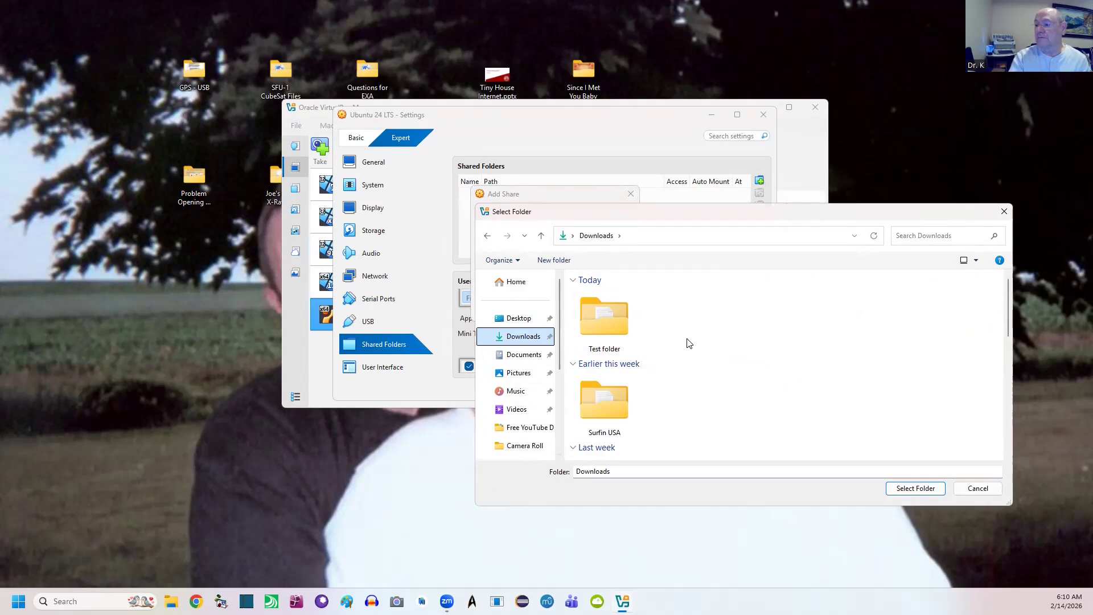
left_click(594, 325)
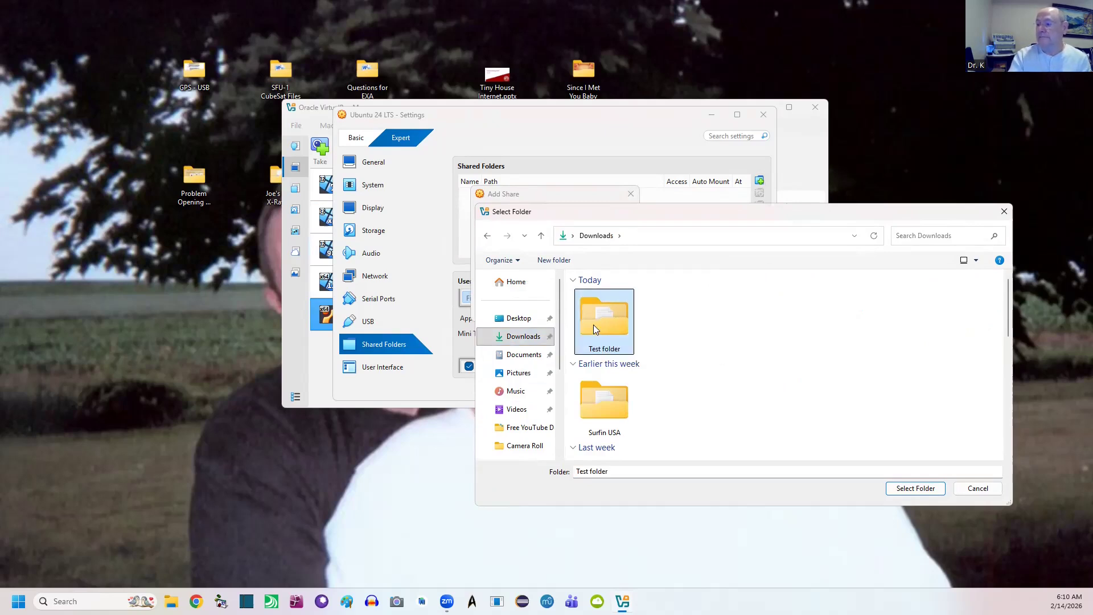
left_click(917, 494)
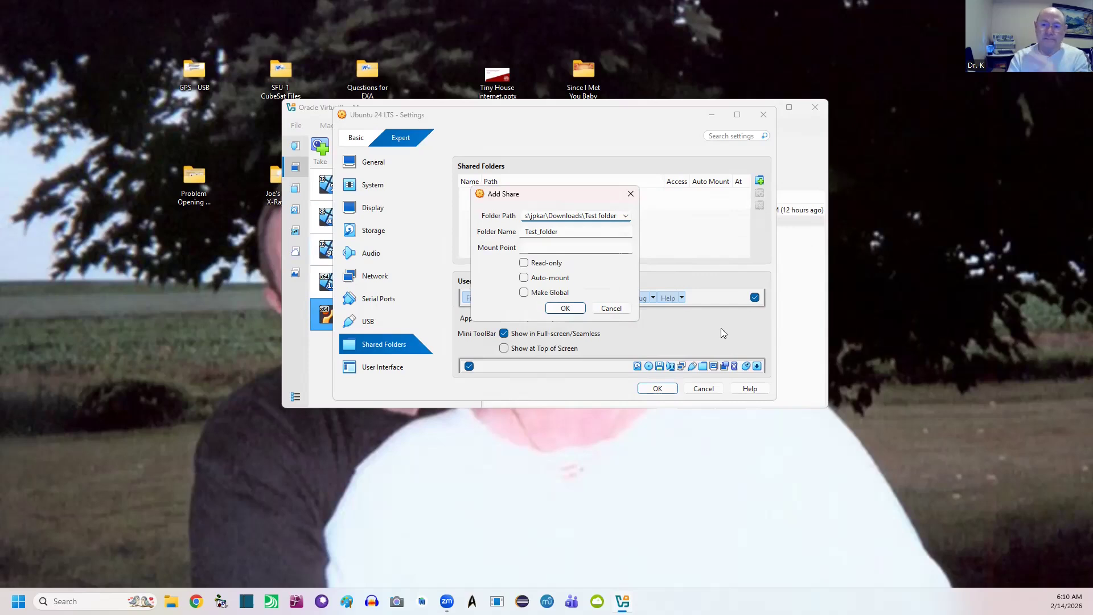
Enable Auto-mount for the Test_folder share, add the share and save the machine settings
left_click(524, 278)
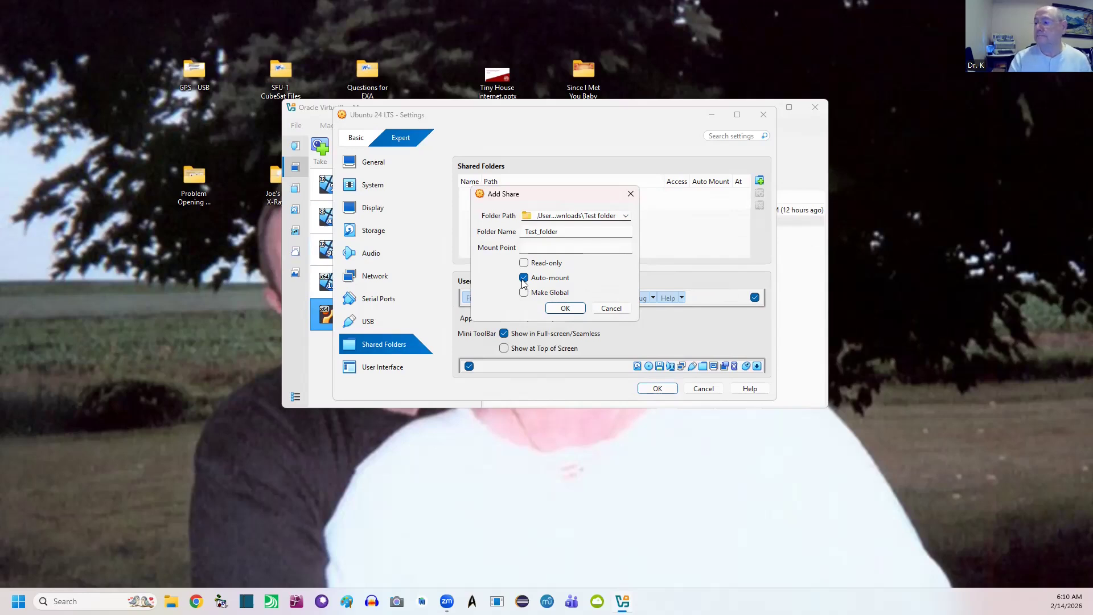
left_click(563, 309)
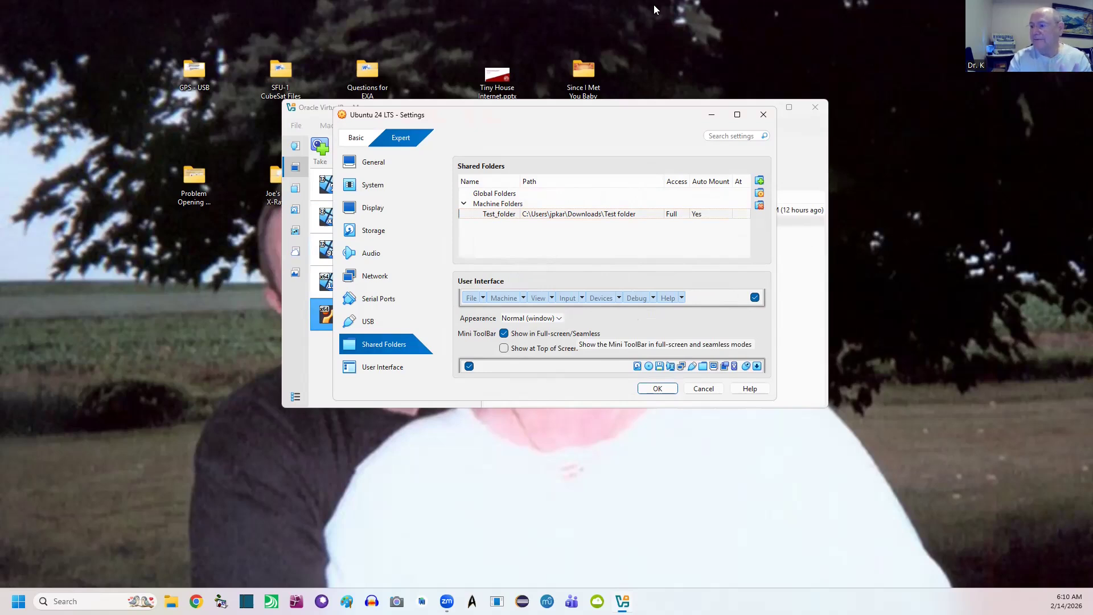
left_click(657, 389)
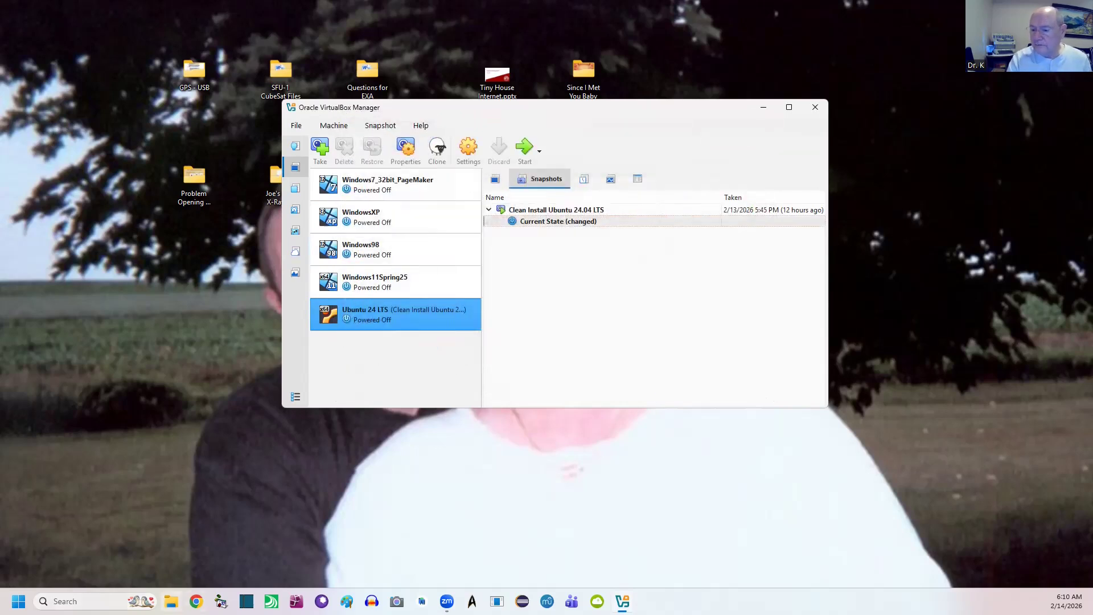
Open Test folder in the host's Downloads, view the contents of EasyInstall.sh in Notepad, and close both windows
left_click(171, 601)
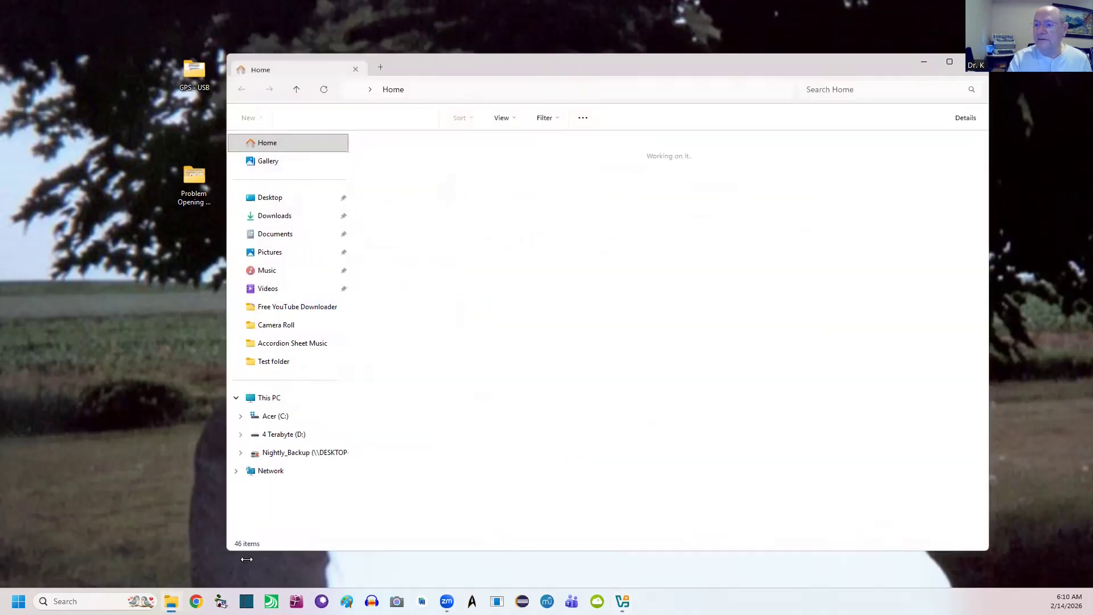
left_click(285, 224)
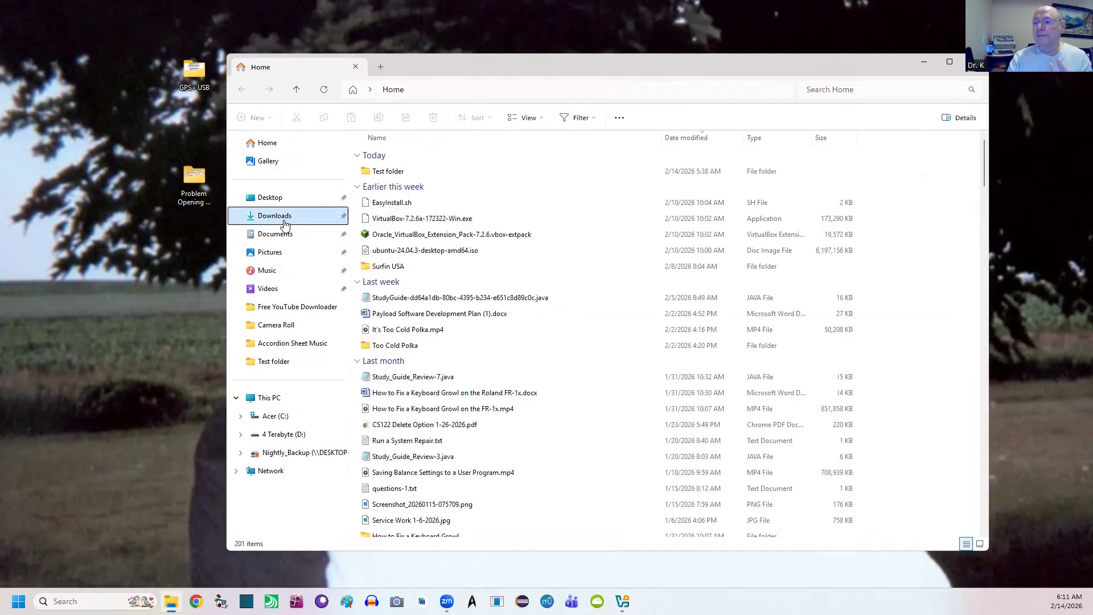
double_click(392, 172)
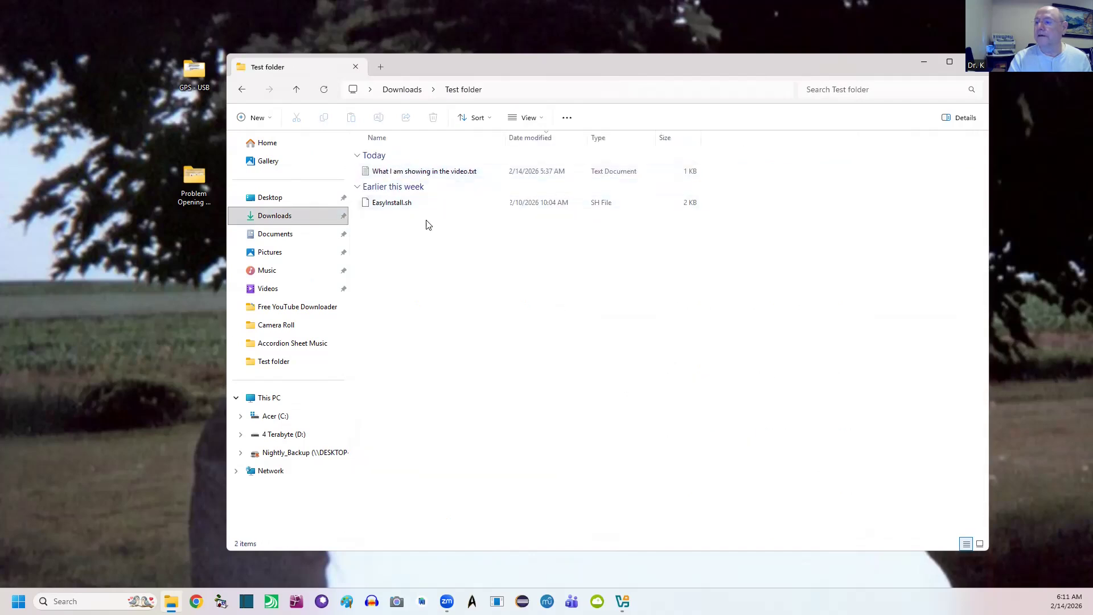
left_click(396, 210)
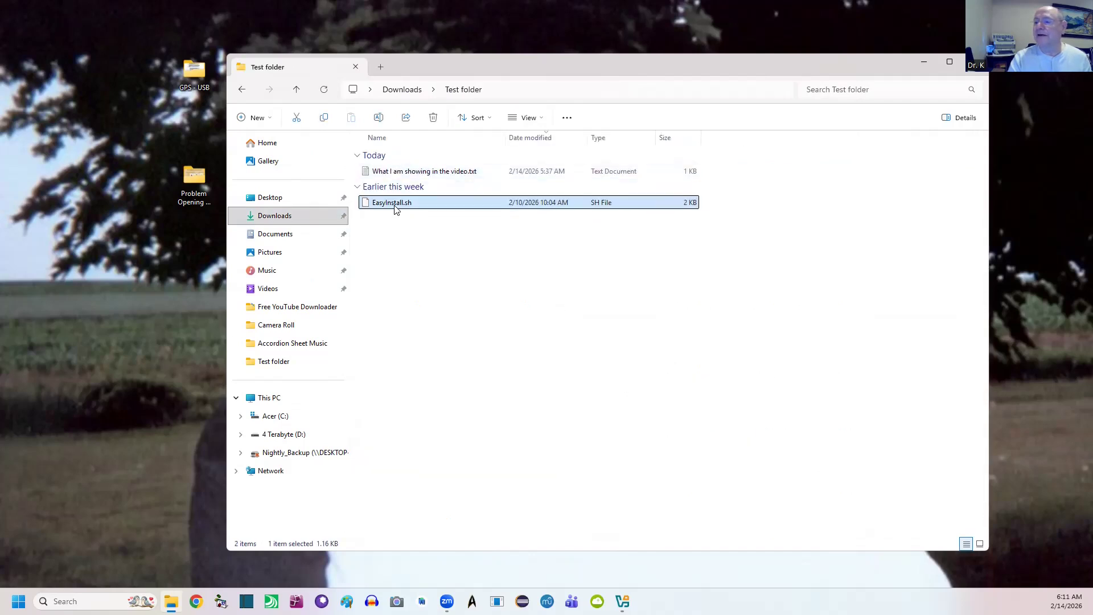
right_click(398, 209)
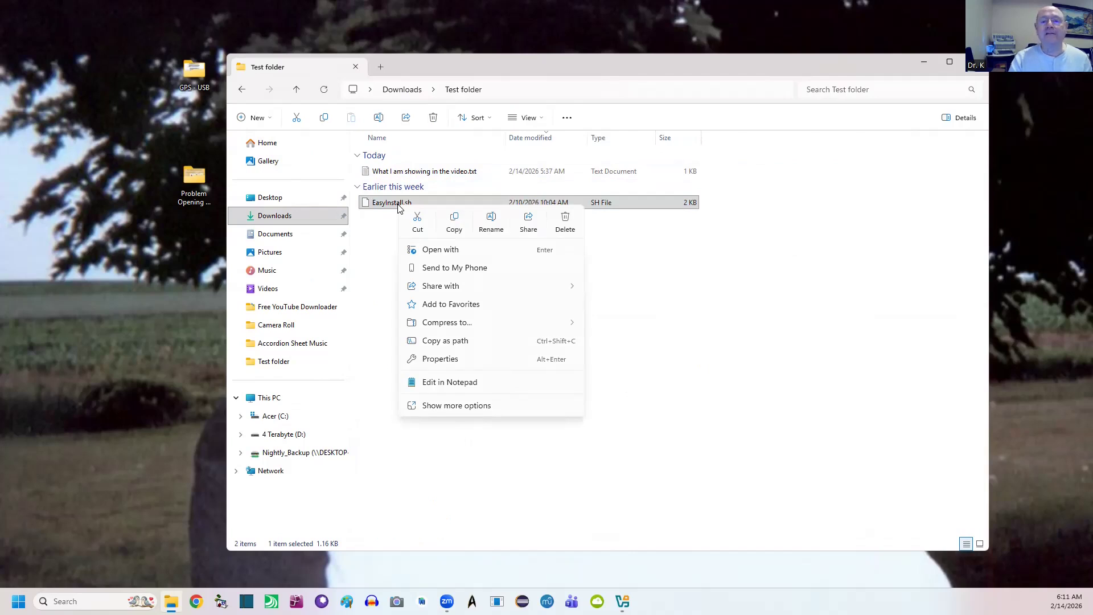
left_click(459, 389)
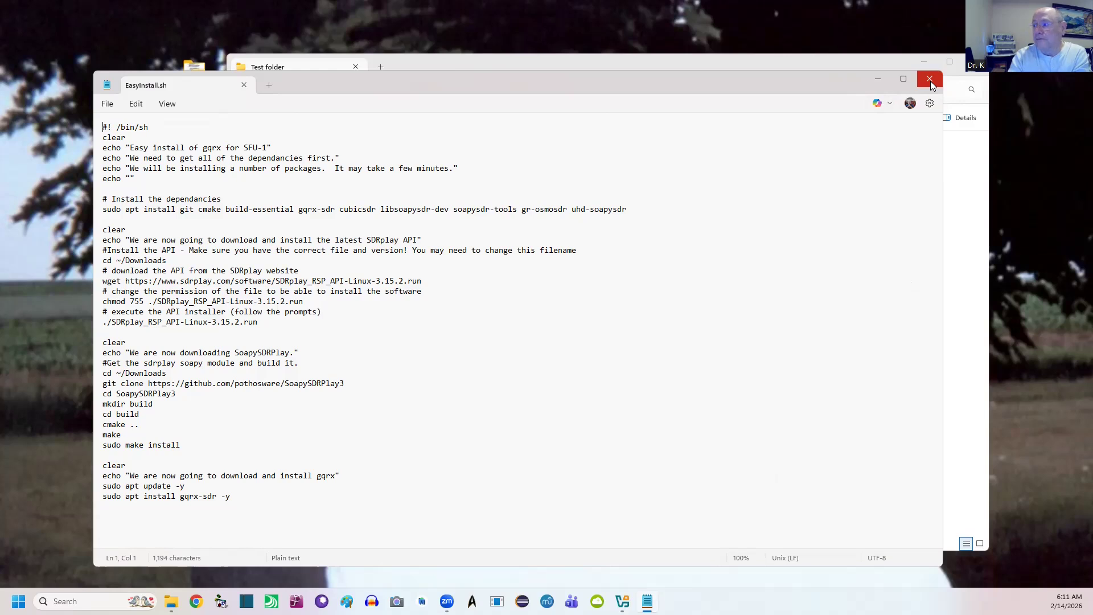
left_click(245, 86)
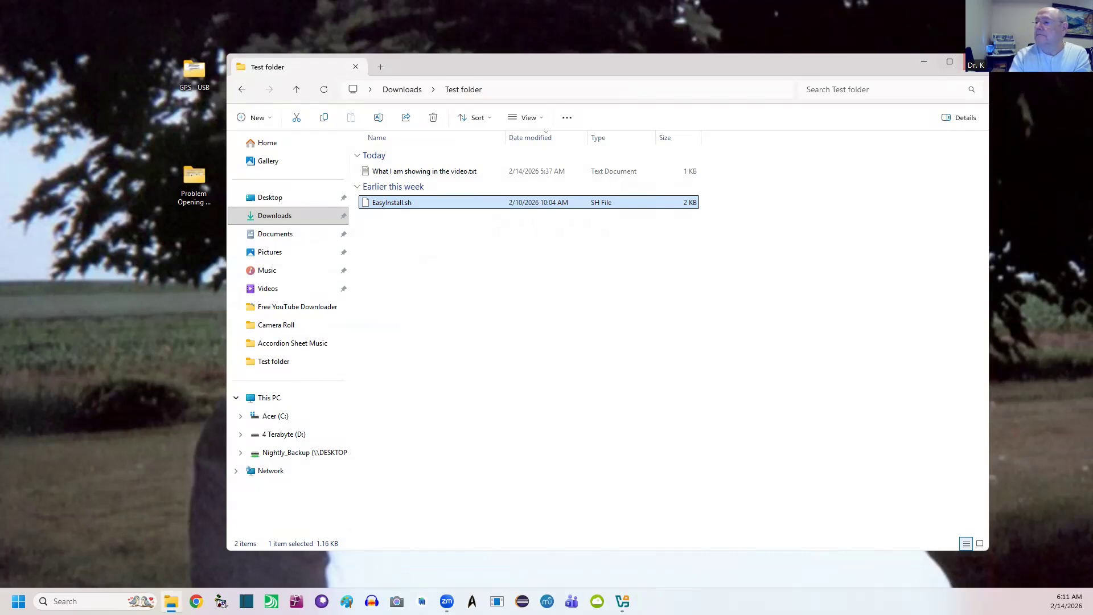
left_click(975, 61)
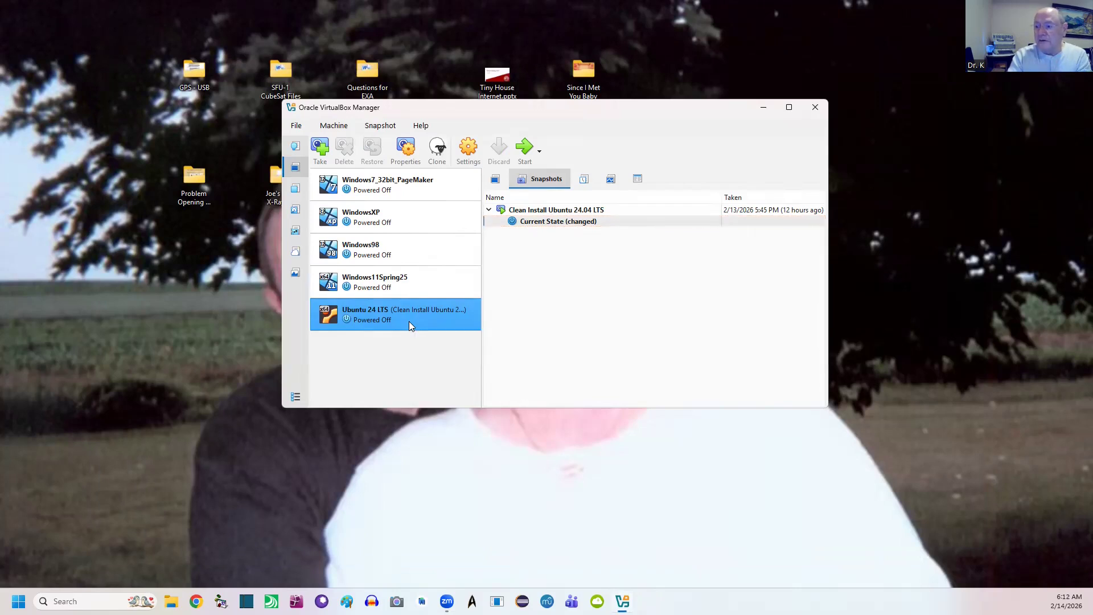
Start the Ubuntu 24 LTS machine and try to open the sf_Test_folder share in its Files app
left_click(521, 145)
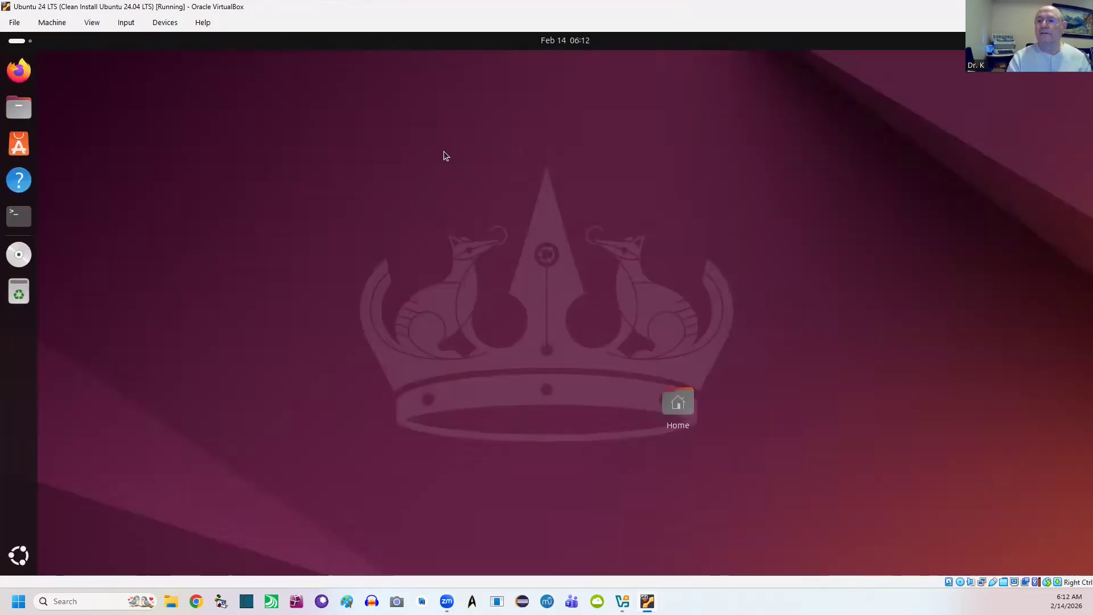
left_click(20, 114)
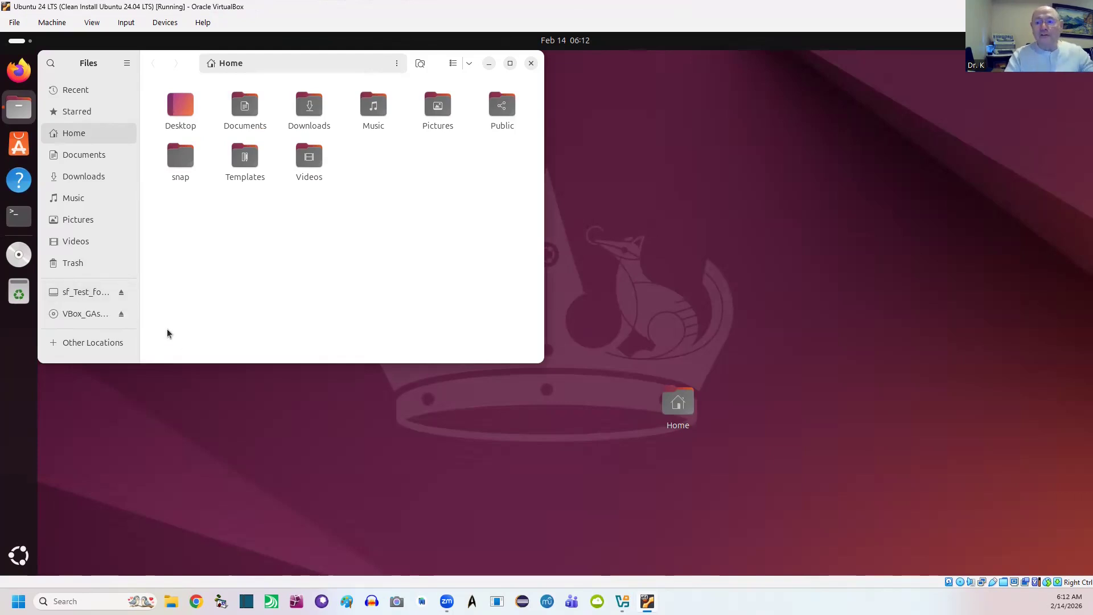
left_click(89, 298)
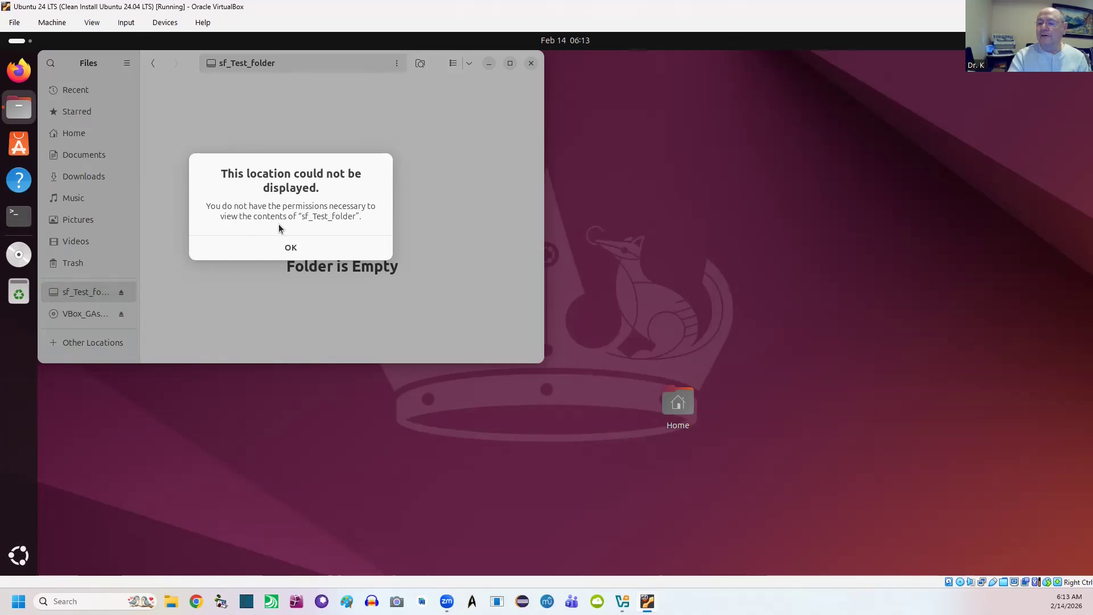
left_click(292, 248)
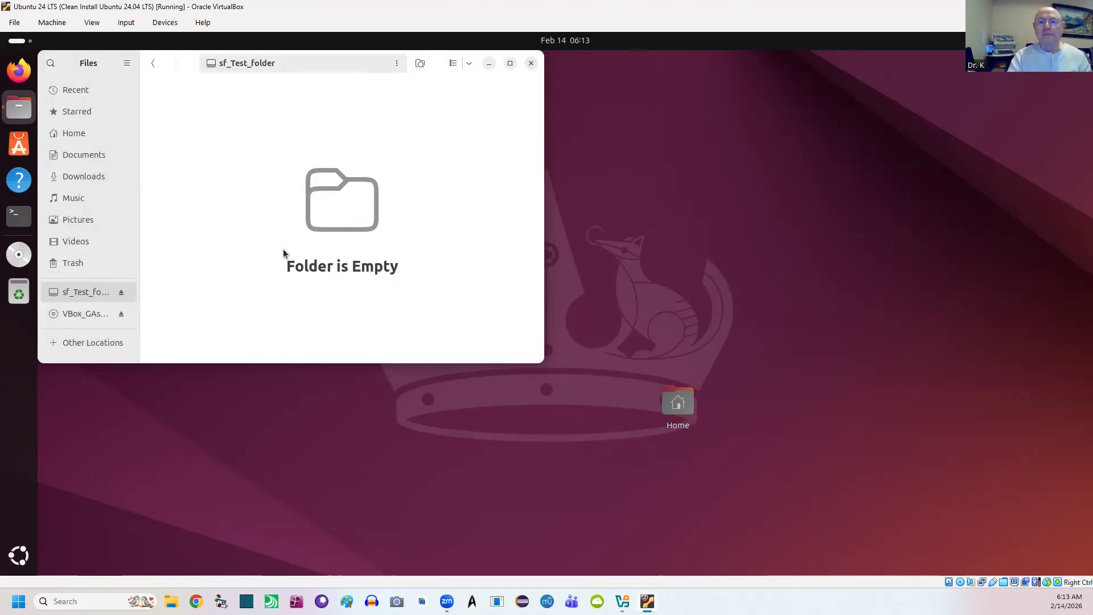
left_click(531, 63)
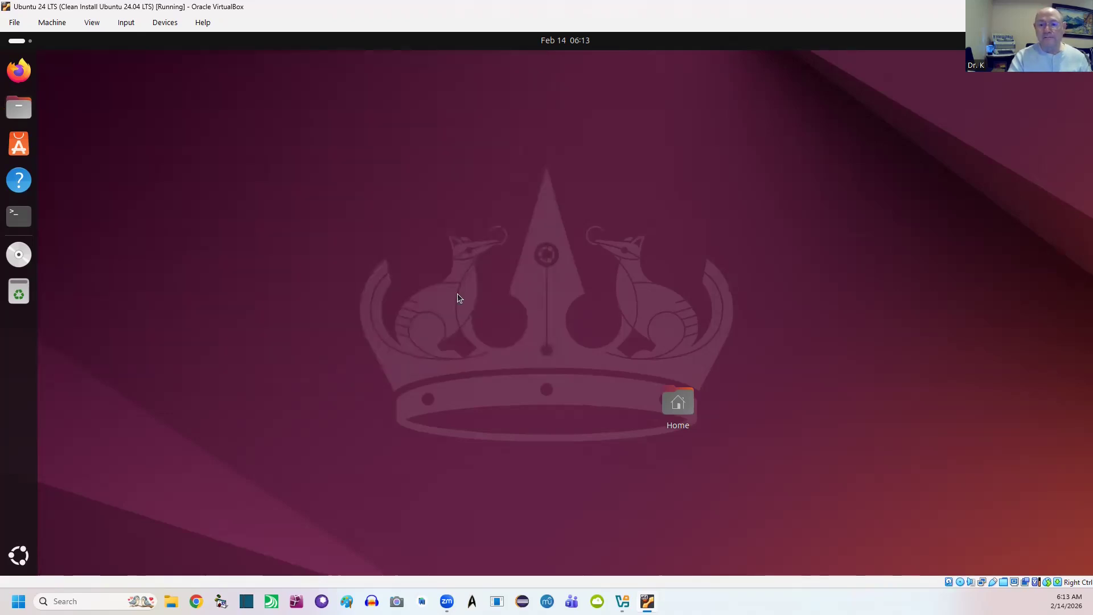
Run sudo usermod -aG vboxsf $USER in a terminal and enter the sudo password to add the current user to the vboxsf group
left_click(17, 217)
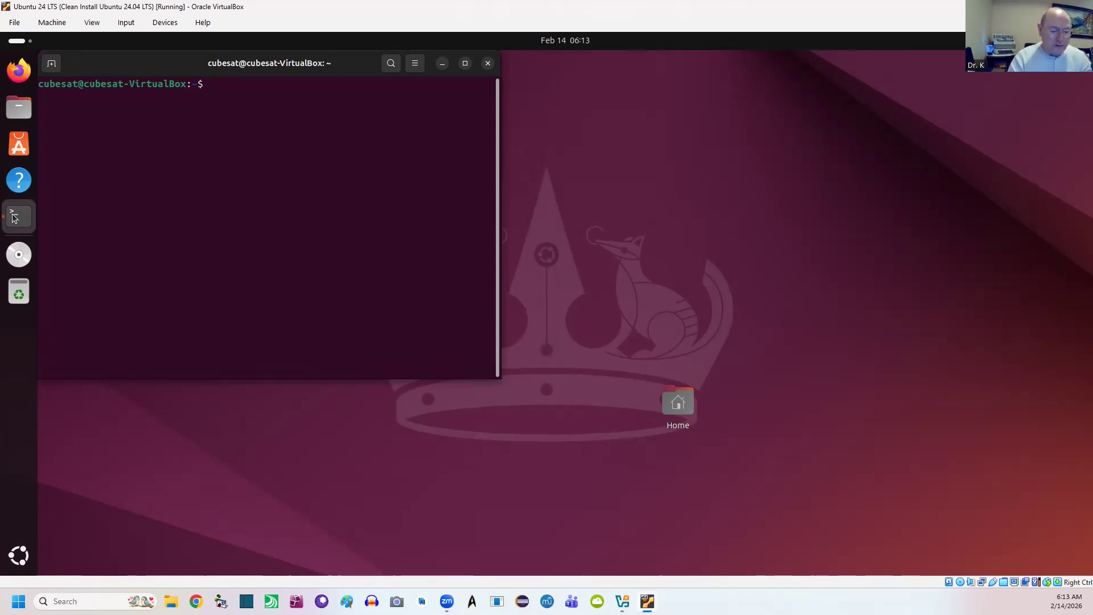
type("sudo")
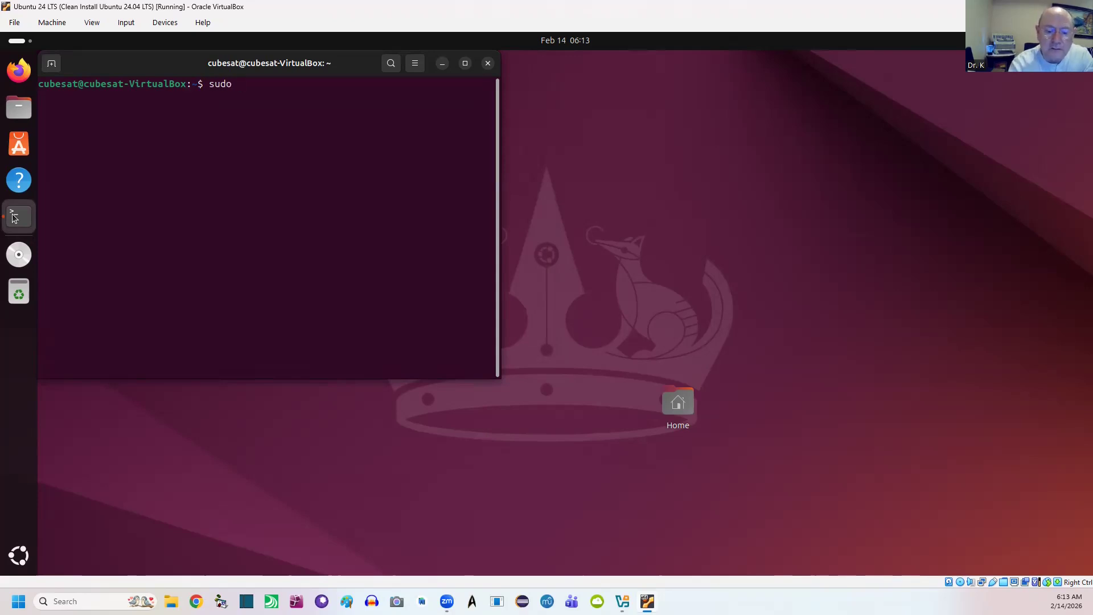
type(" usermo")
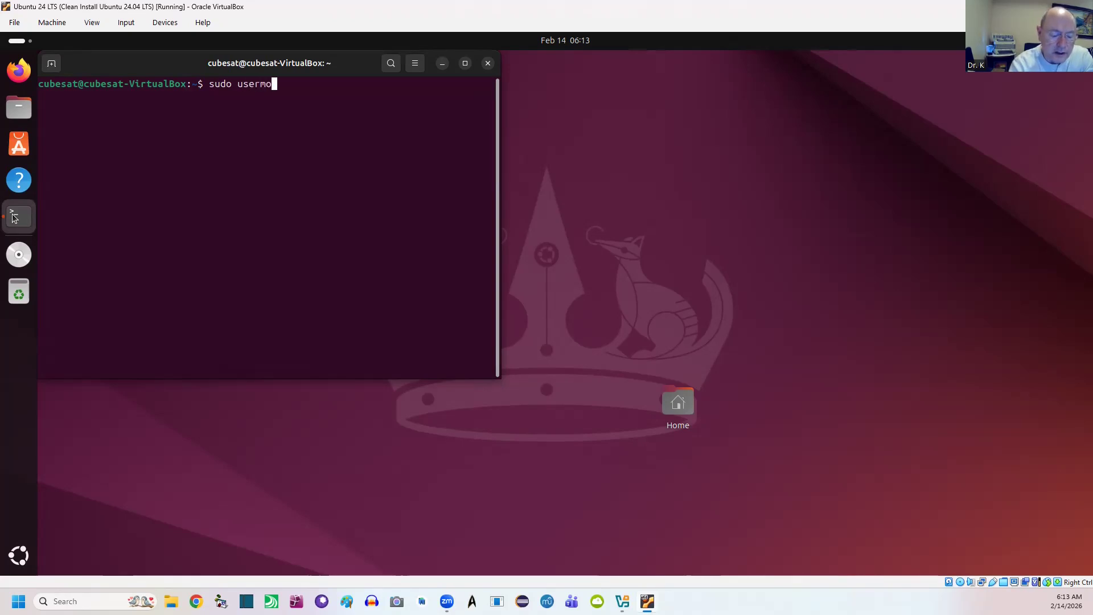
type("d -aG")
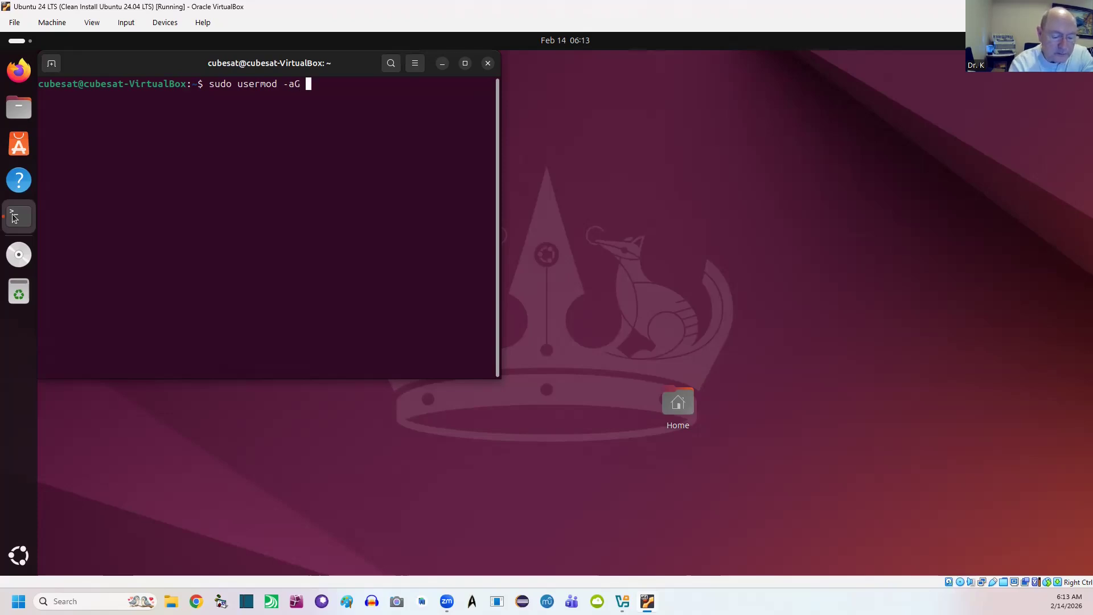
type(" vbox")
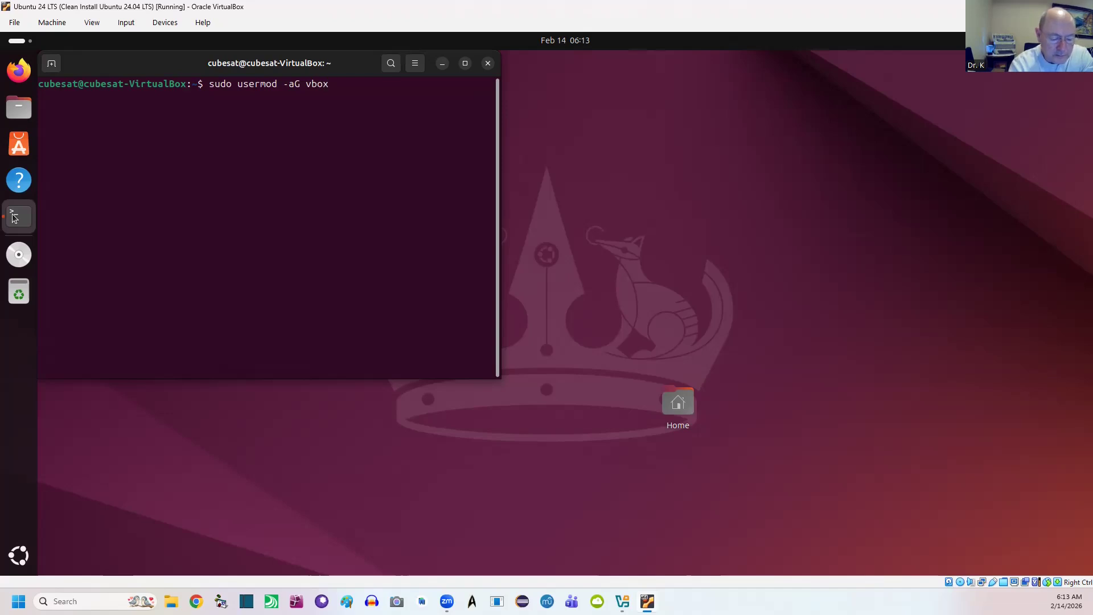
type("sf")
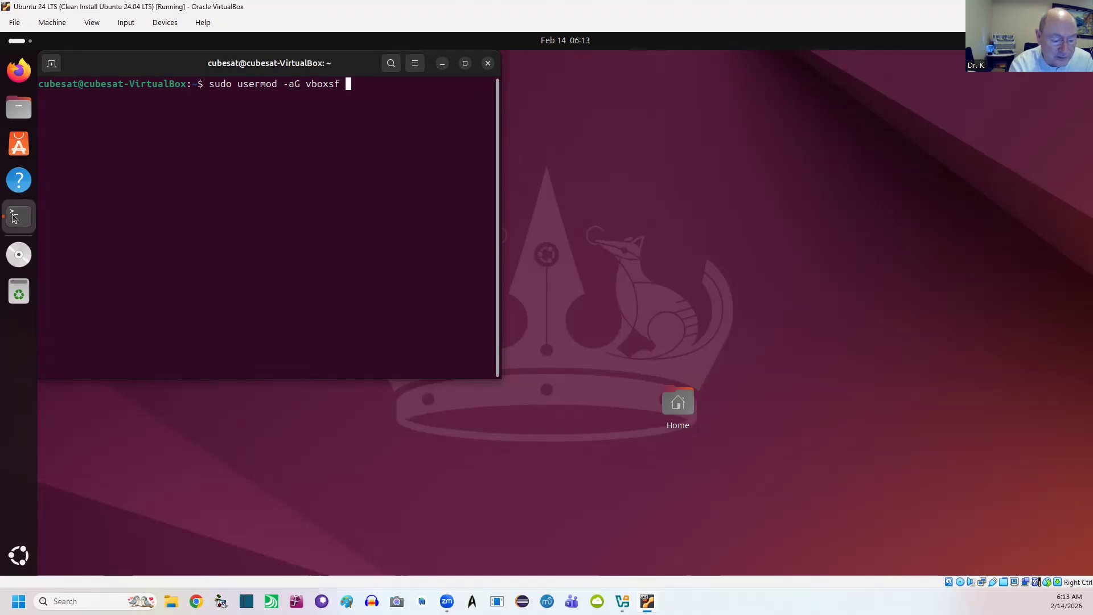
type("$")
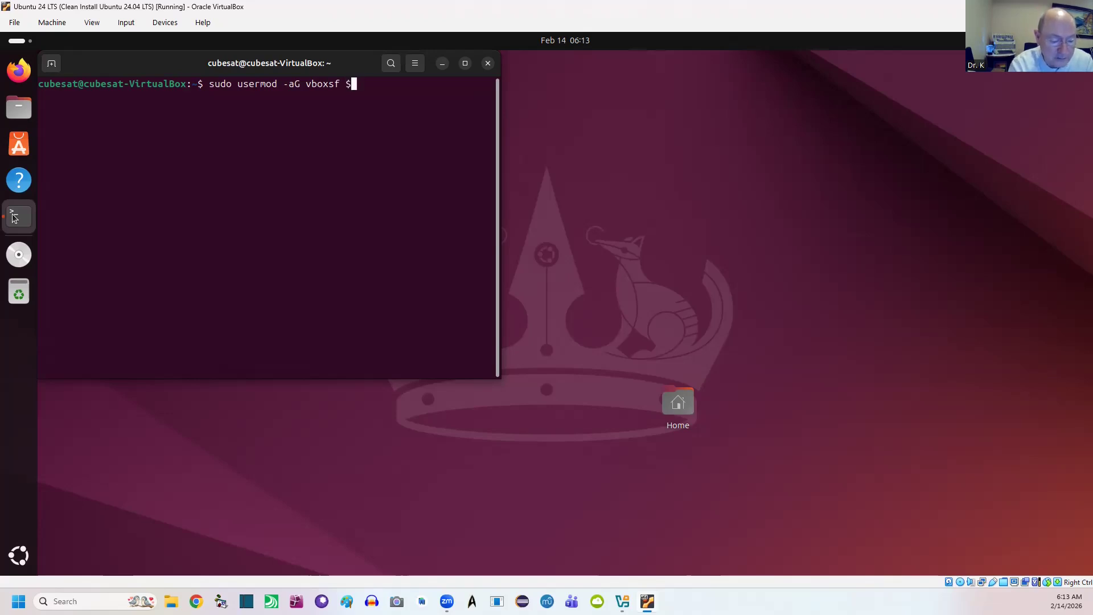
type("USER")
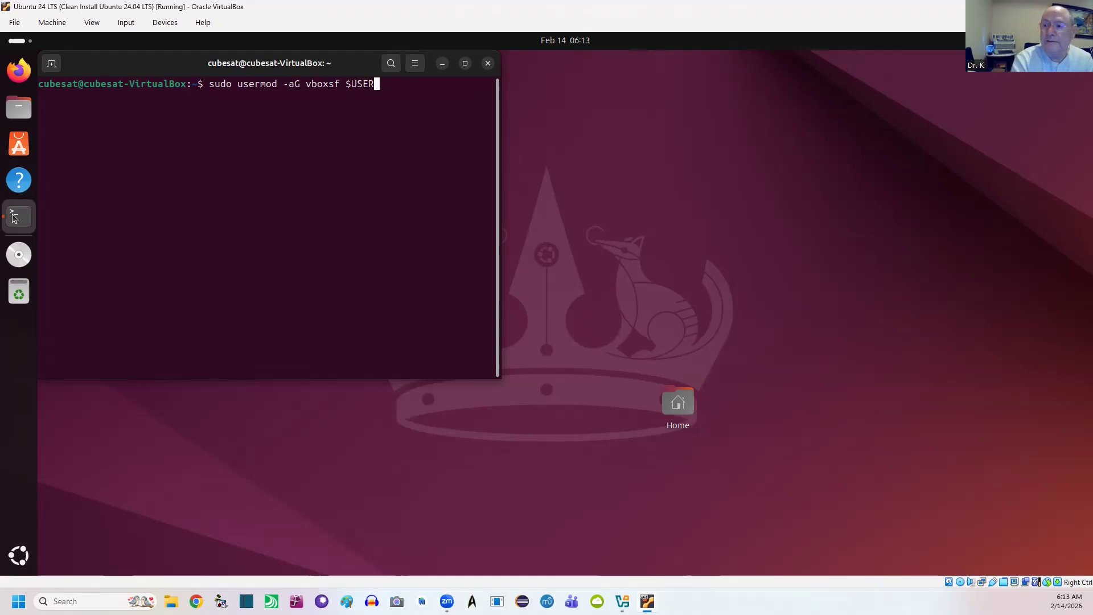
key("Return")
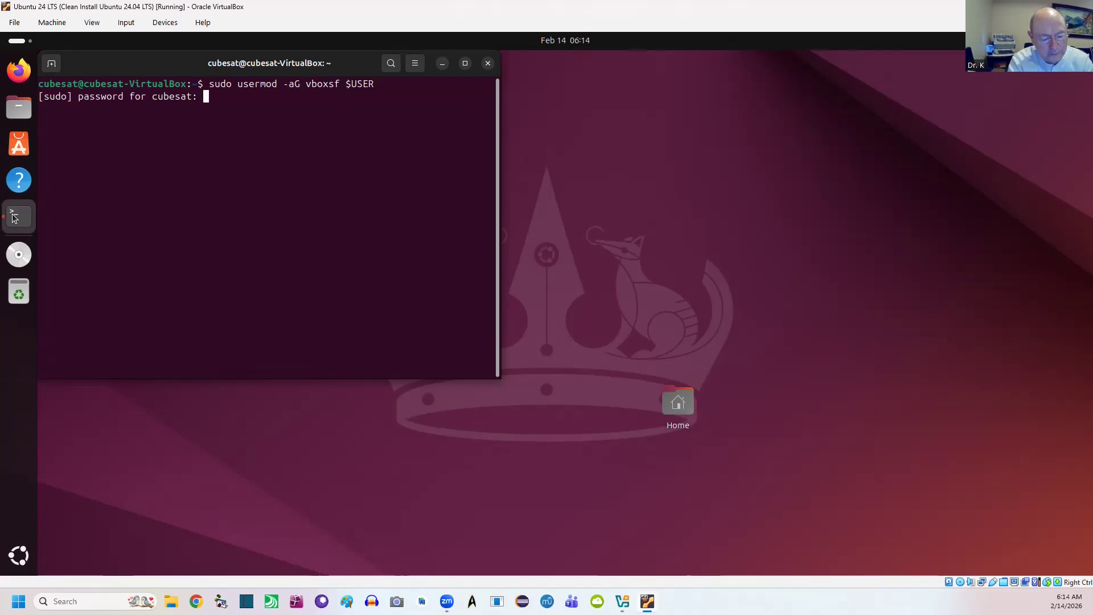
key("Return")
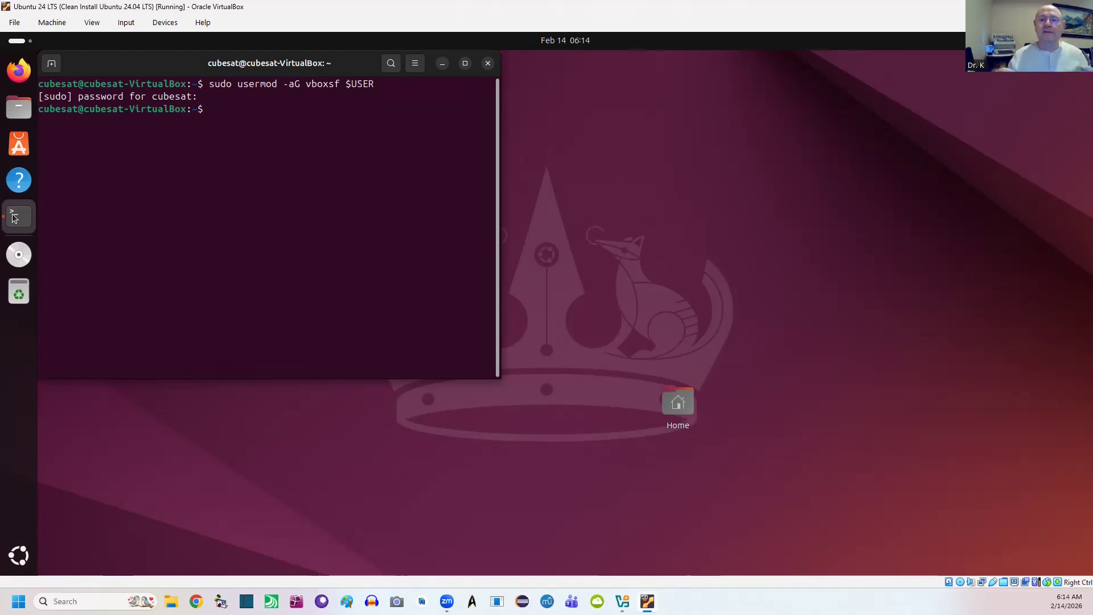
Reboot Ubuntu with sudo reboot and open the sf_Test_folder share in Files again
type("sudo reboot")
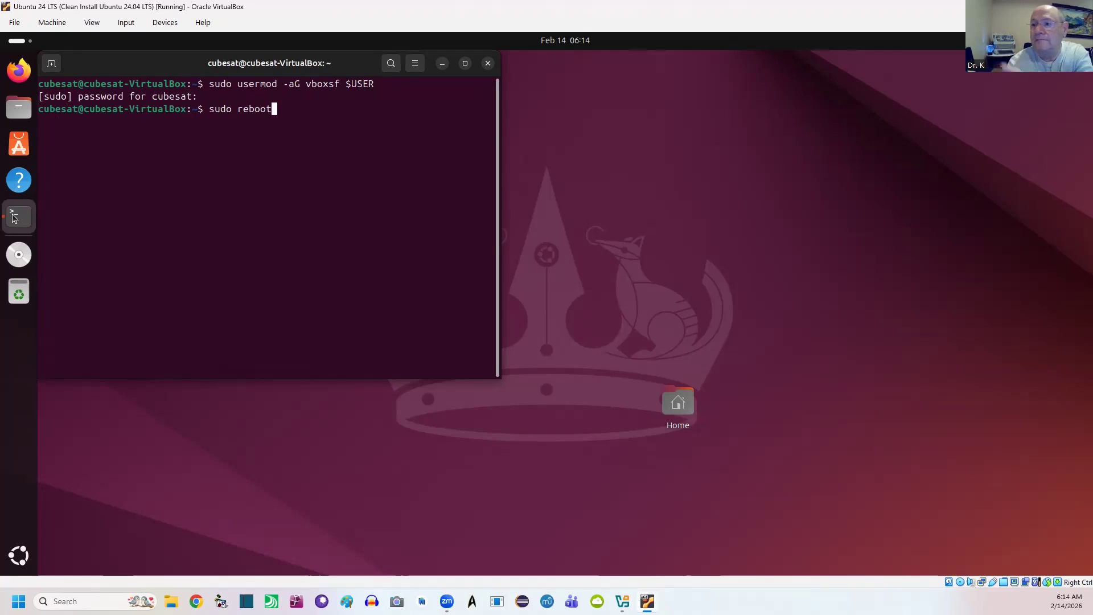
key("Return")
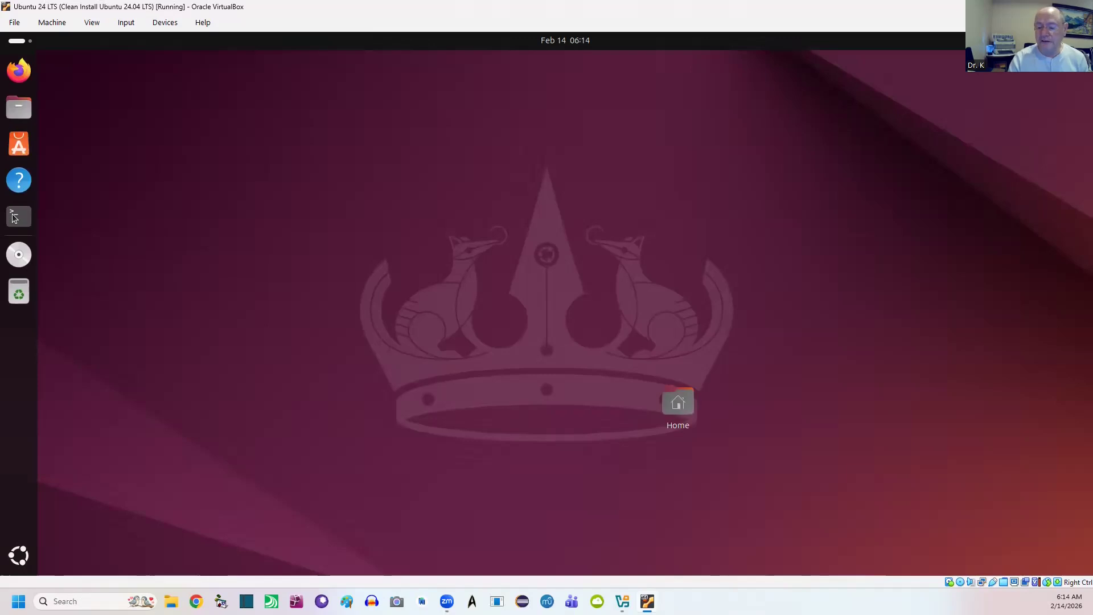
left_click(19, 117)
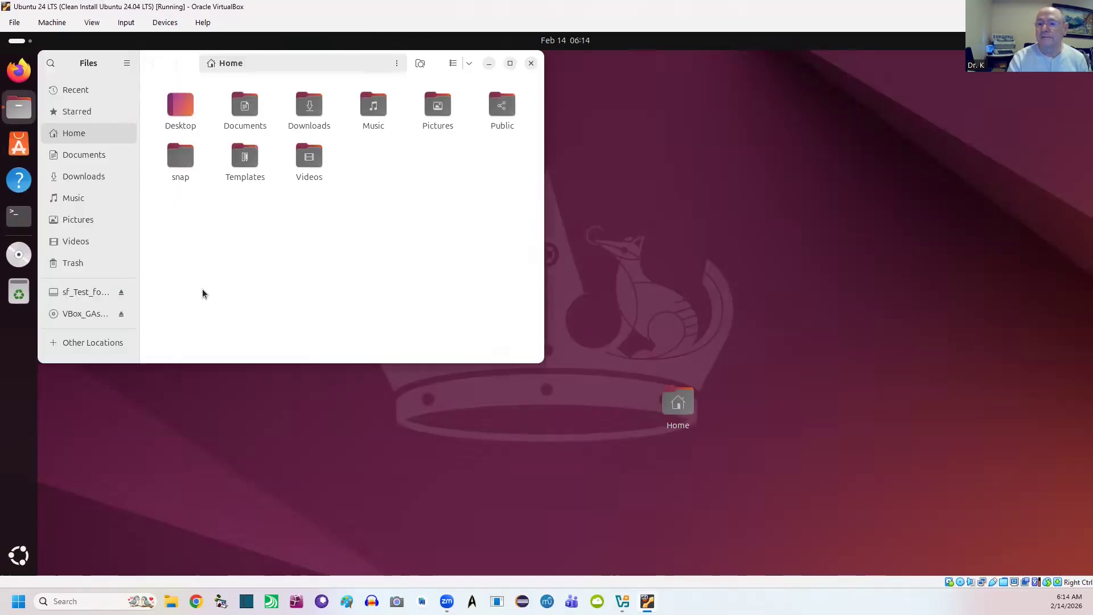
left_click(78, 293)
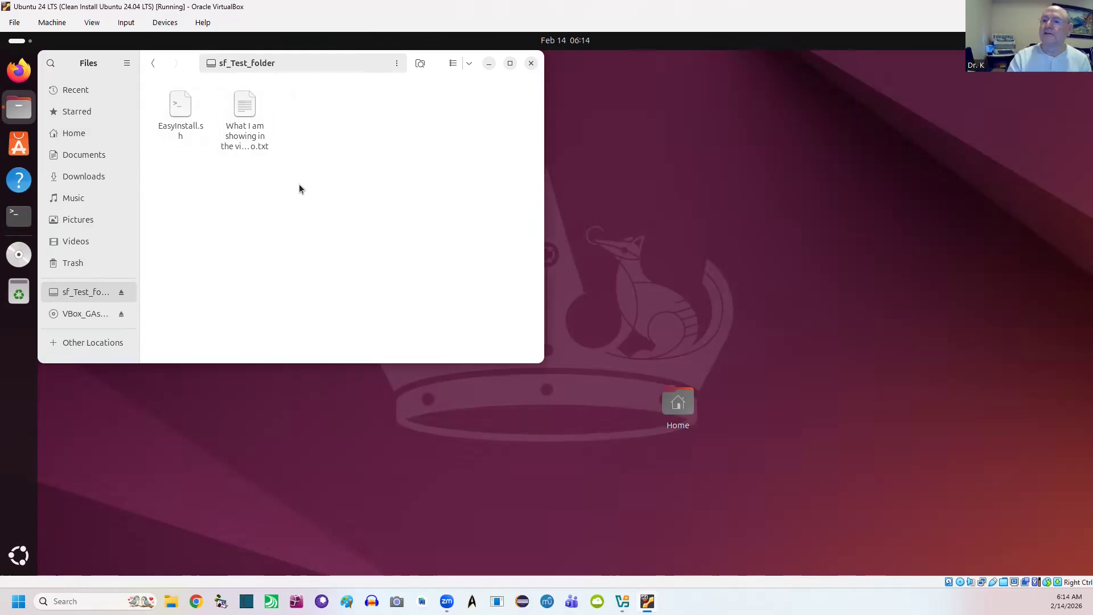
Copy EasyInstall.sh from sf_Test_folder into Ubuntu's Downloads folder and close Files
left_click(180, 108)
right_click(180, 109)
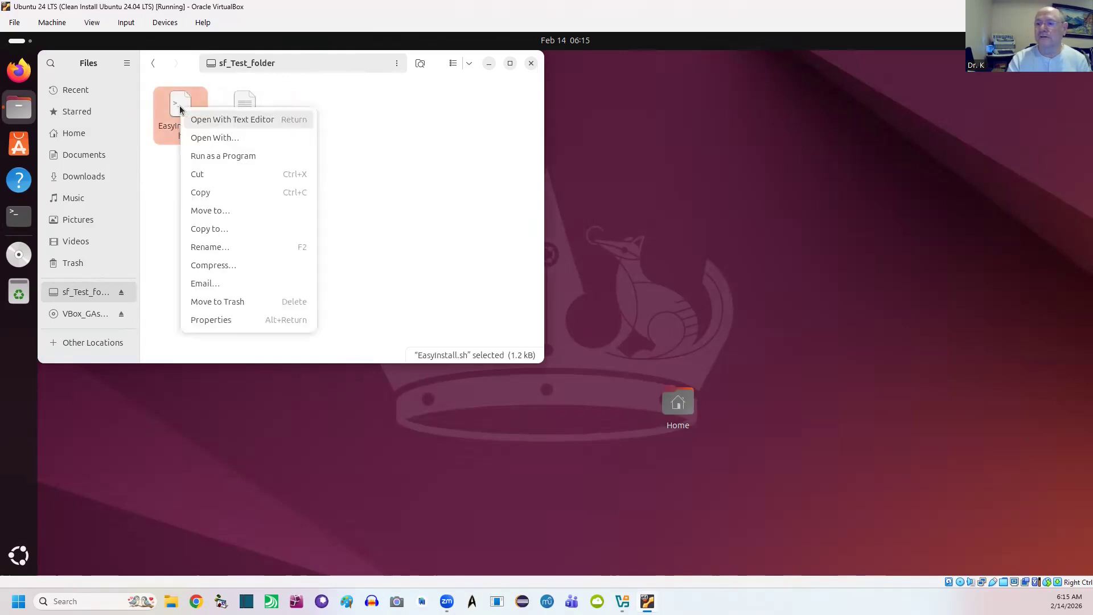
left_click(197, 200)
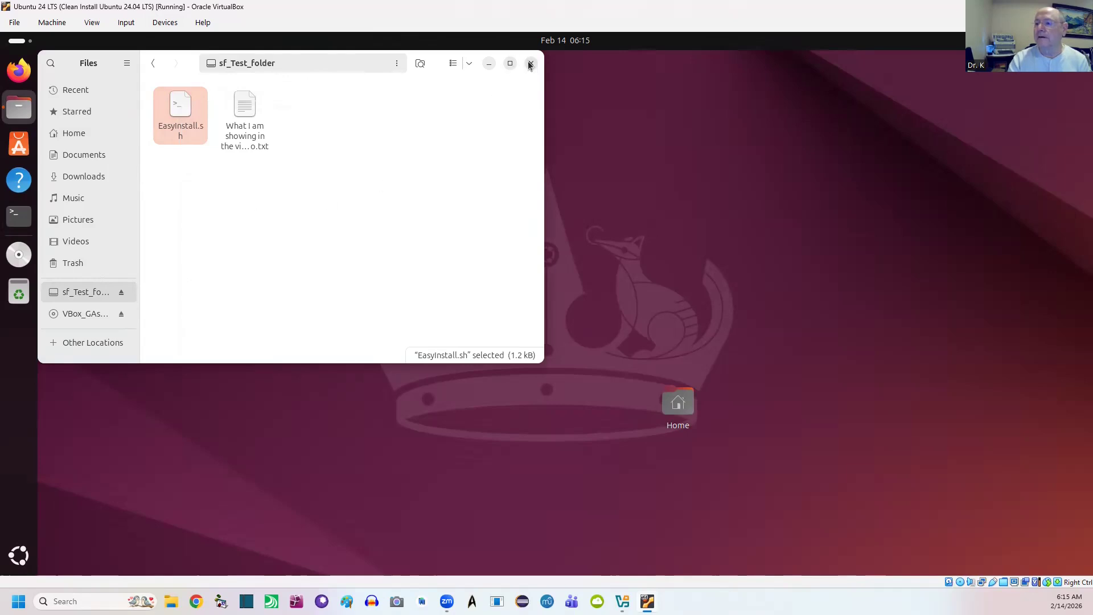
left_click(86, 175)
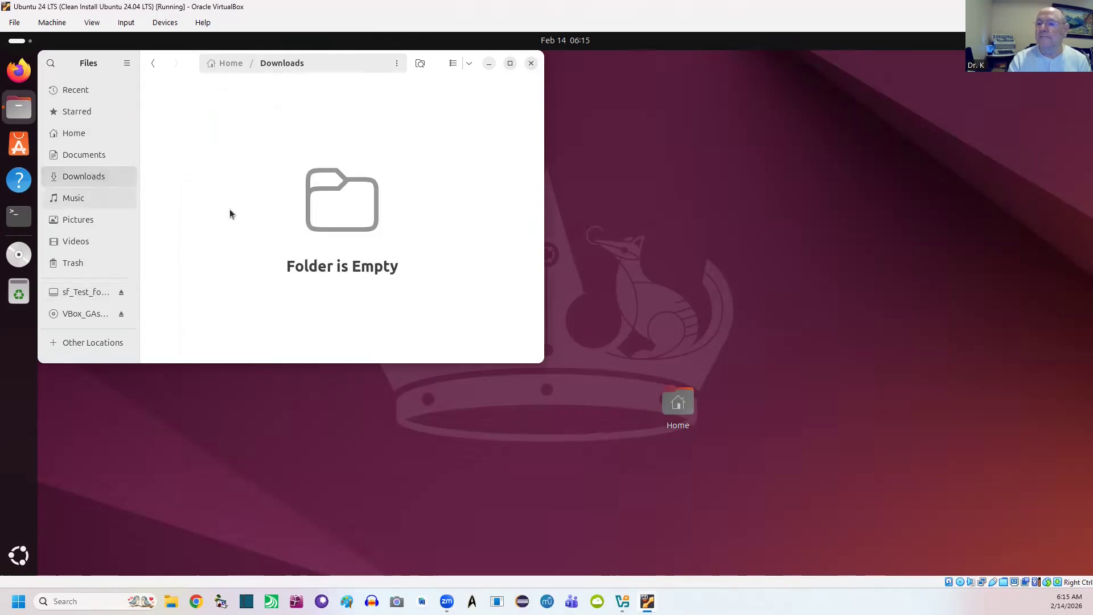
right_click(220, 131)
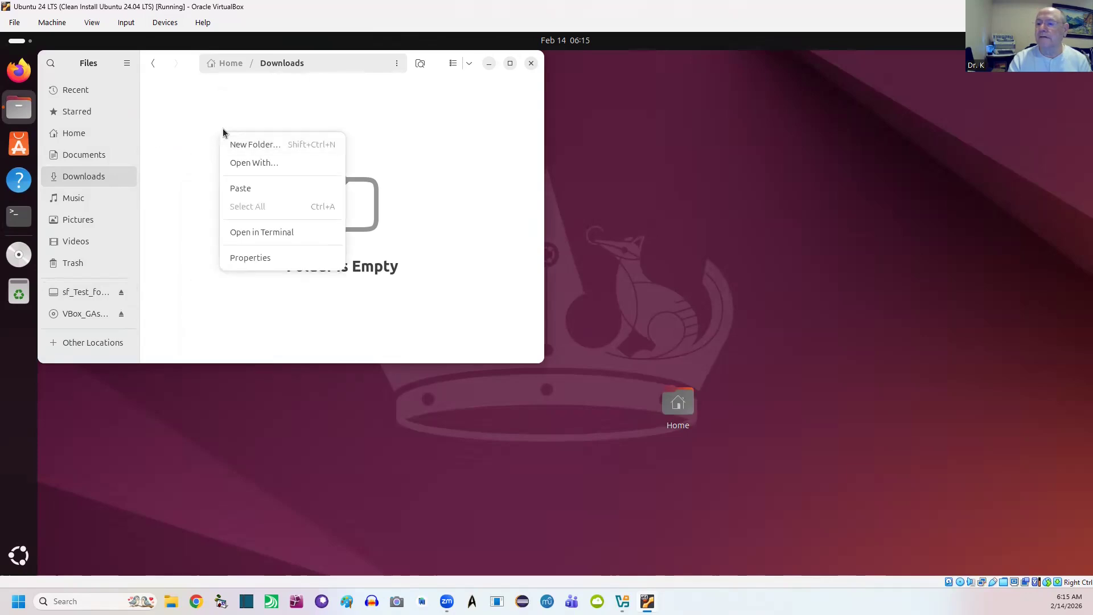
left_click(248, 190)
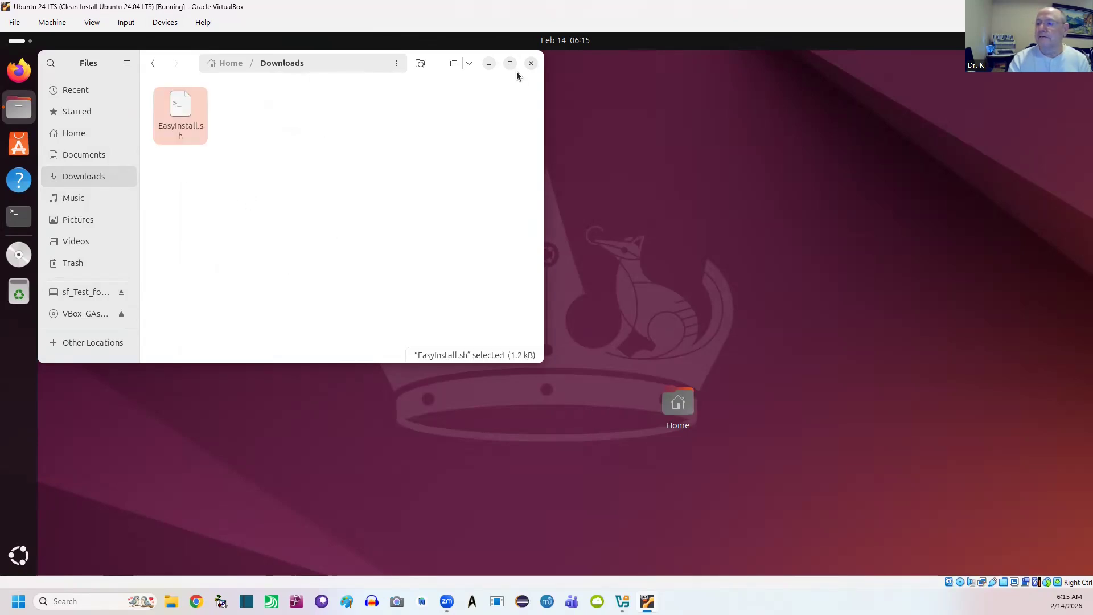
left_click(531, 63)
Reopen Ubuntu's Downloads folder to check for the copied EasyInstall.sh, and close Files
left_click(19, 107)
double_click(307, 108)
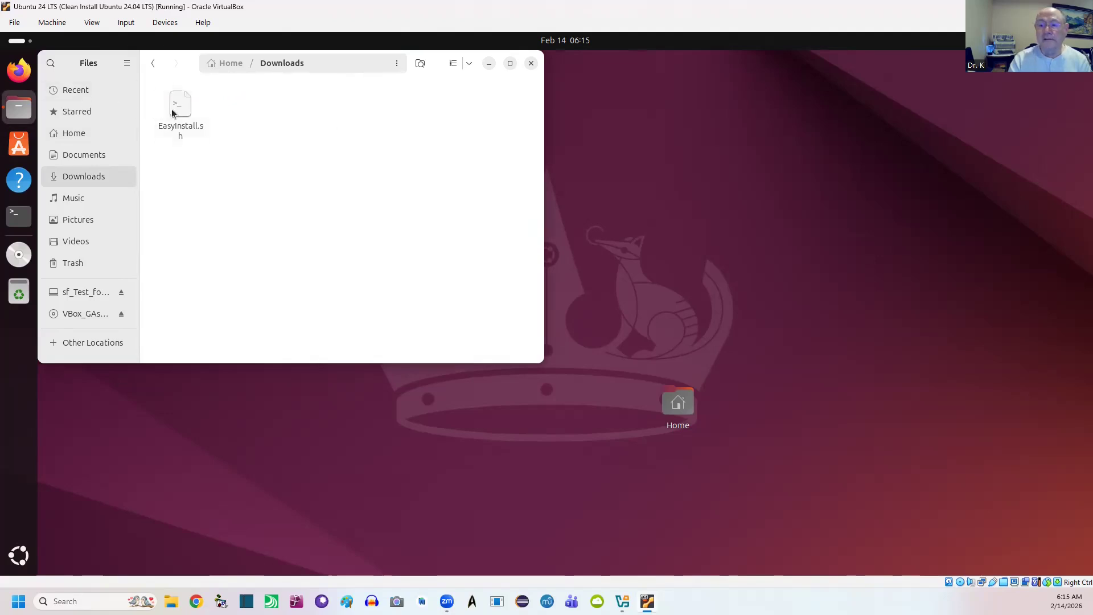
left_click(531, 64)
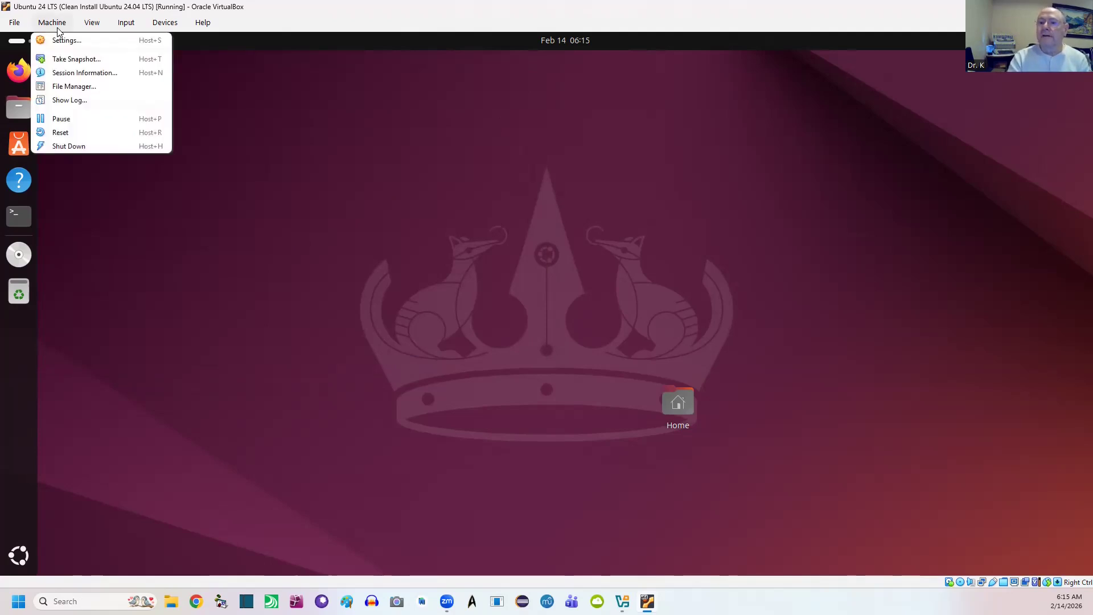
Start a new snapshot of the running Ubuntu 24 LTS machine and name it "Ready to Install gqrx"
left_click(68, 59)
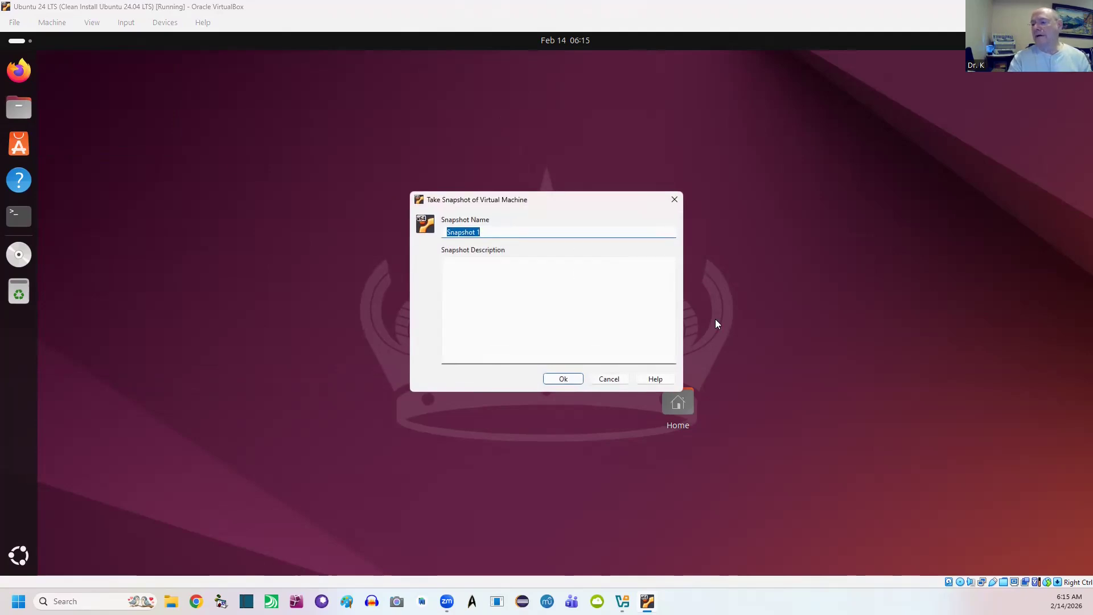
type("R")
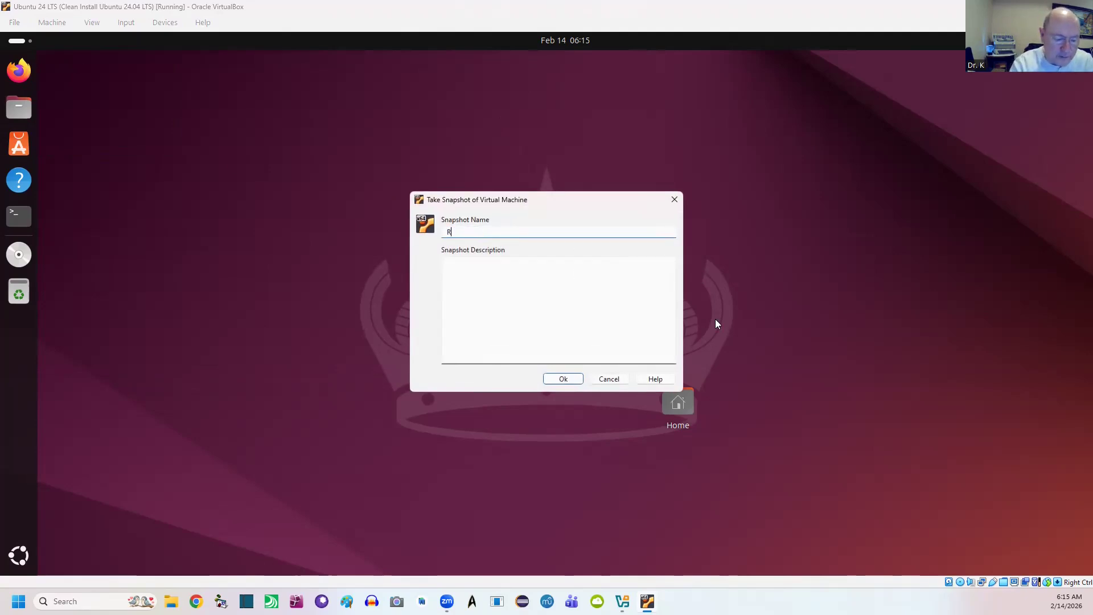
type("eady to ")
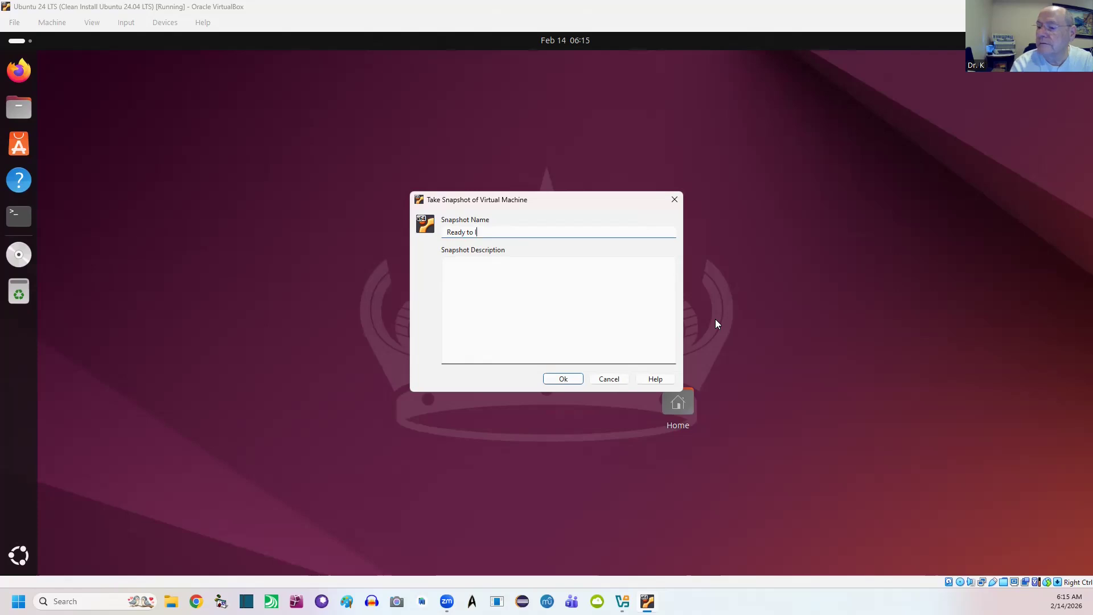
type("Install")
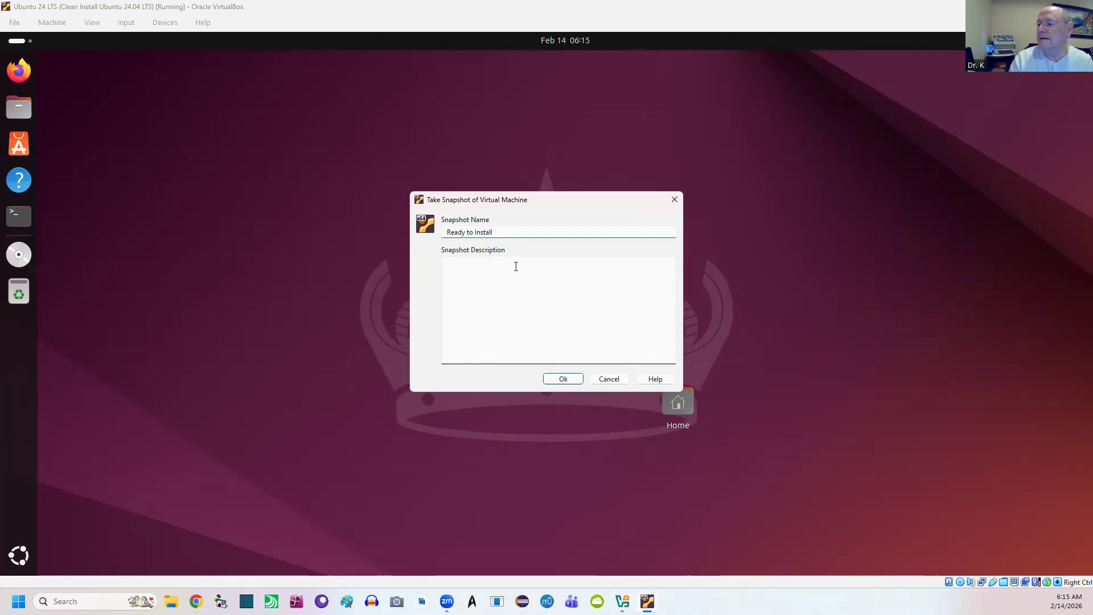
left_click_drag(496, 233, 415, 235)
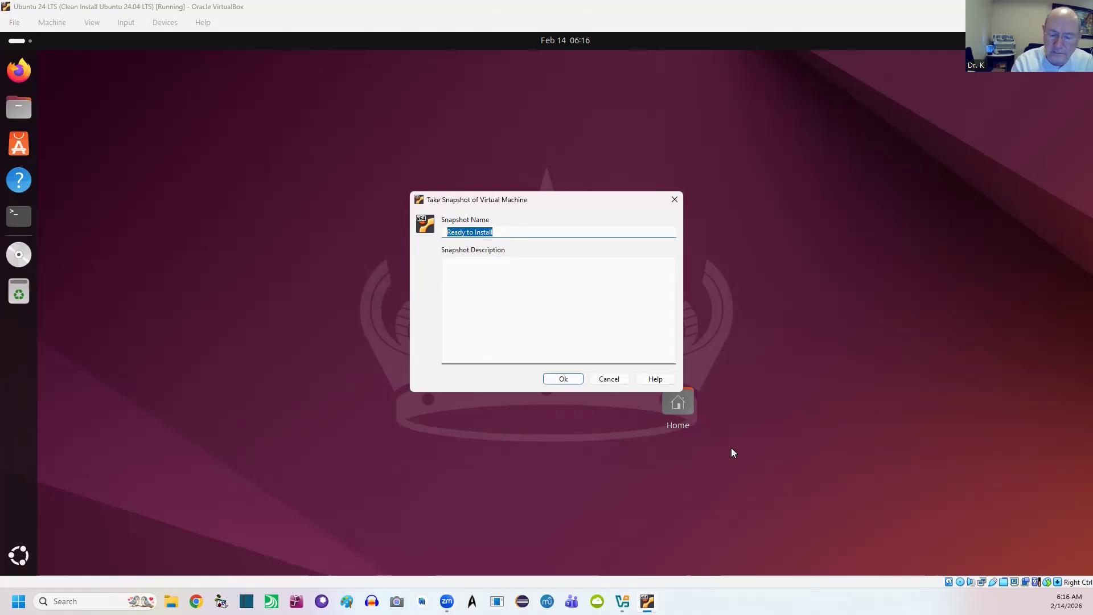
key("End")
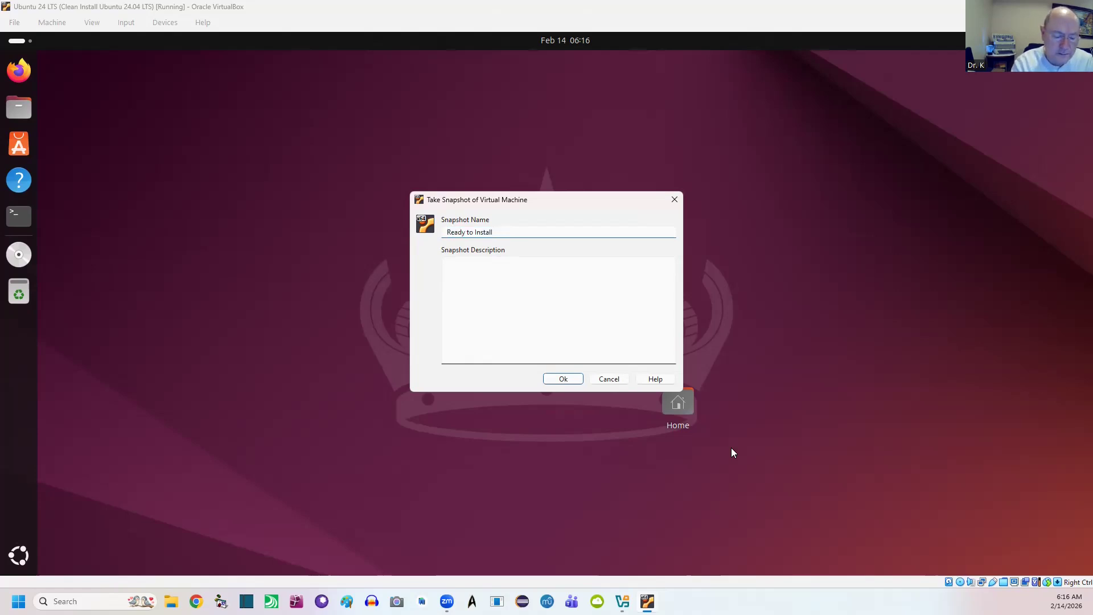
type("gqrx")
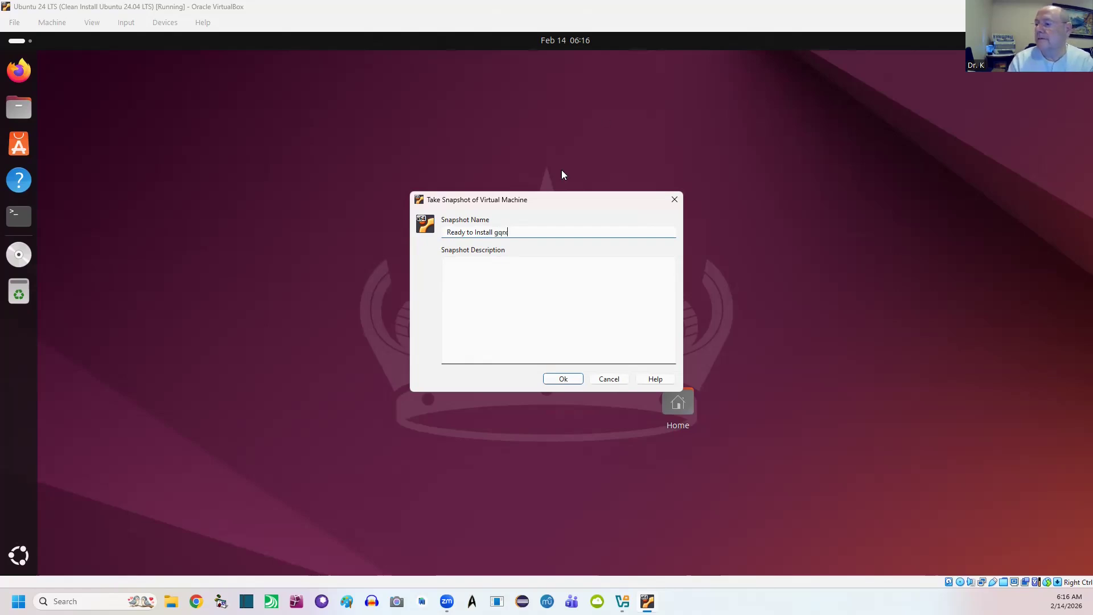
Enter the two-line snapshot description "This box is ready to install EasyInstall.sh" and "EasyInstall is in Downloads folder", and take the snapshot
left_click(517, 263)
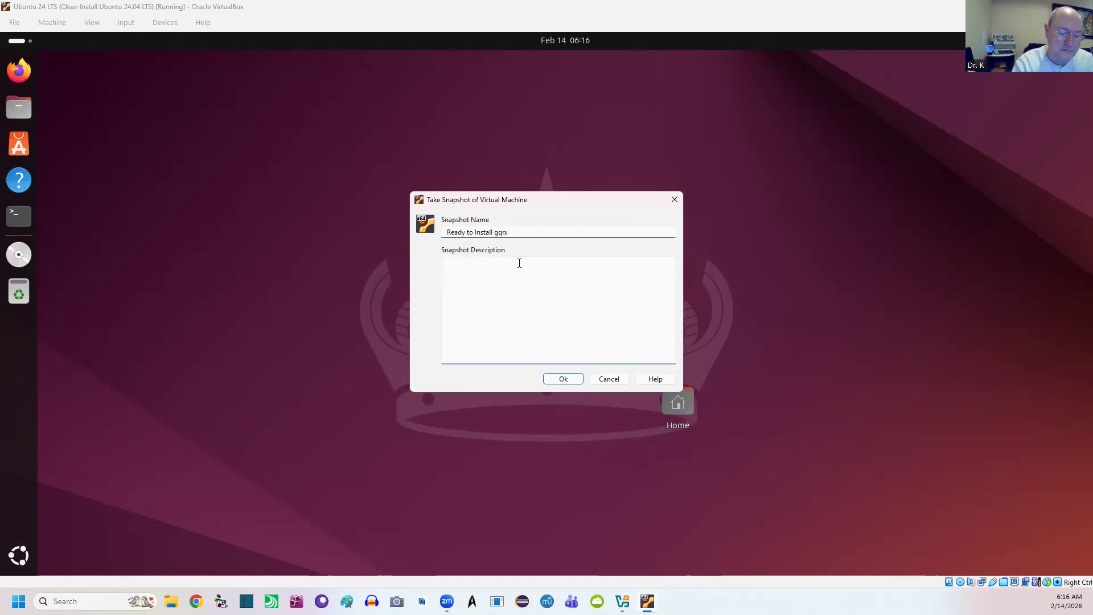
type("This ")
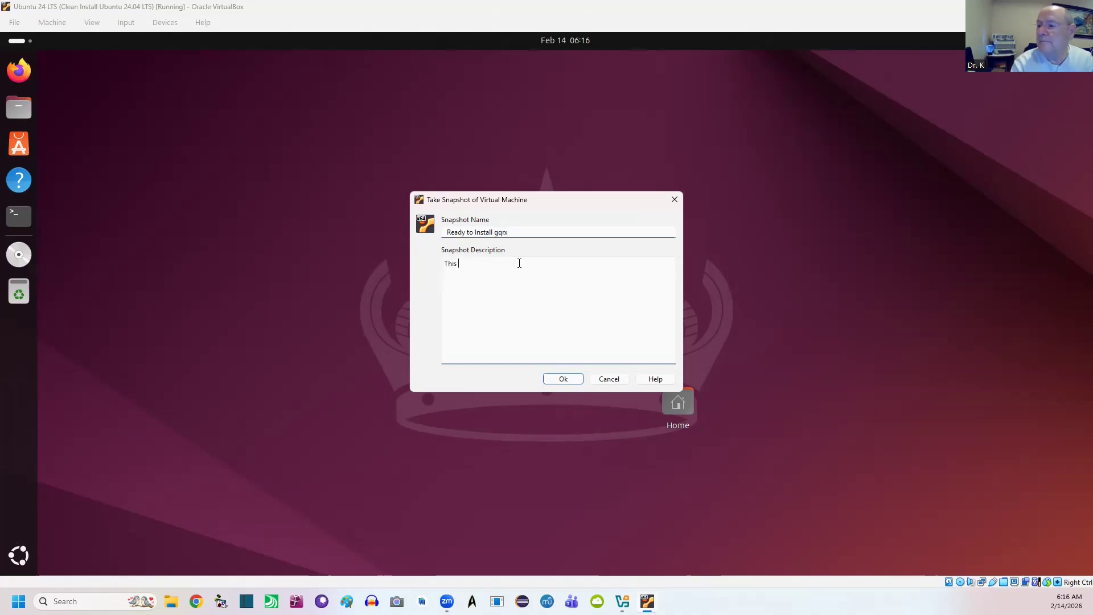
type("box is ready to instal")
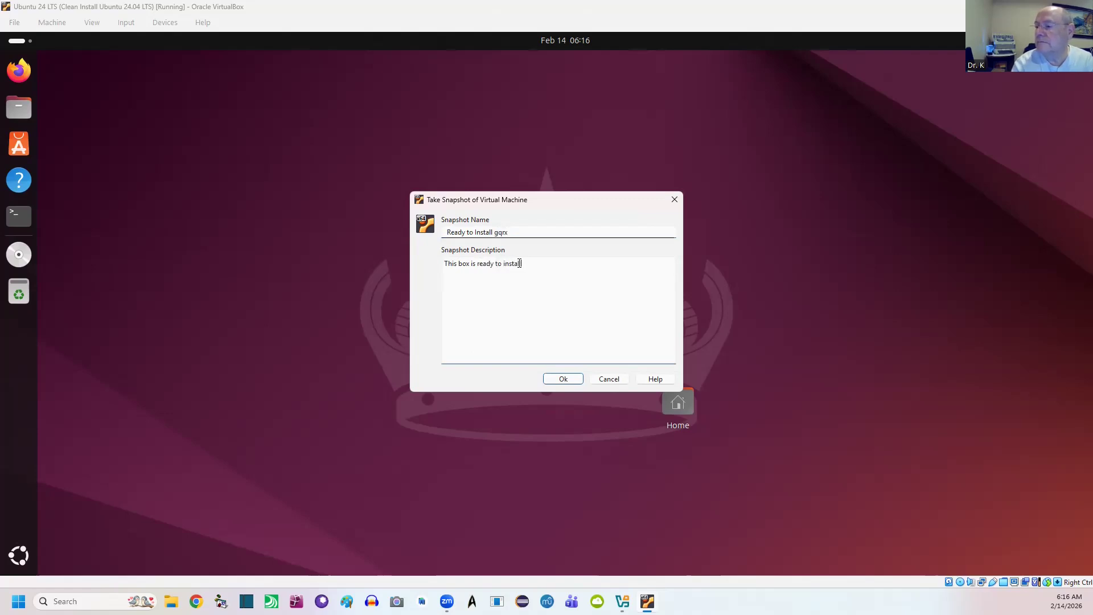
type("l EasyInstall.sh")
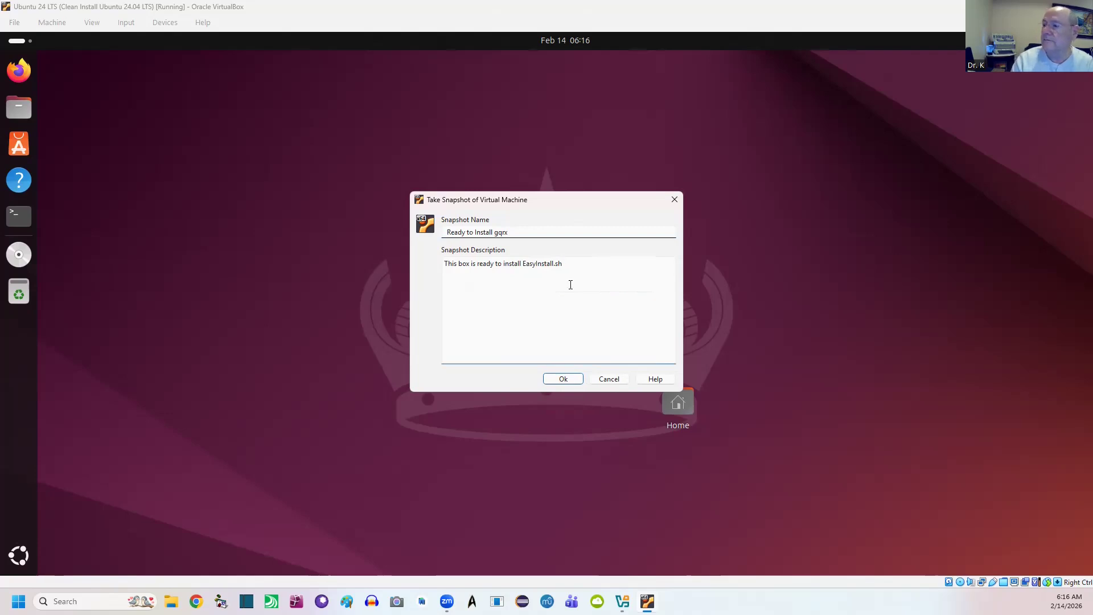
key("Return")
type("EasyInst")
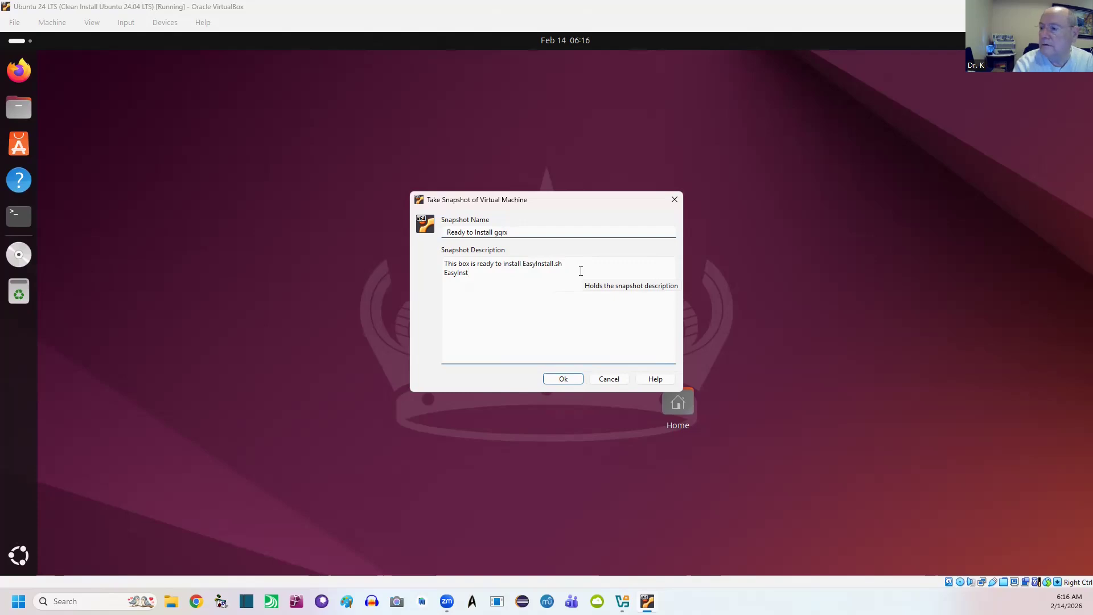
type("all is in do")
key("BackSpace")
key("BackSpace")
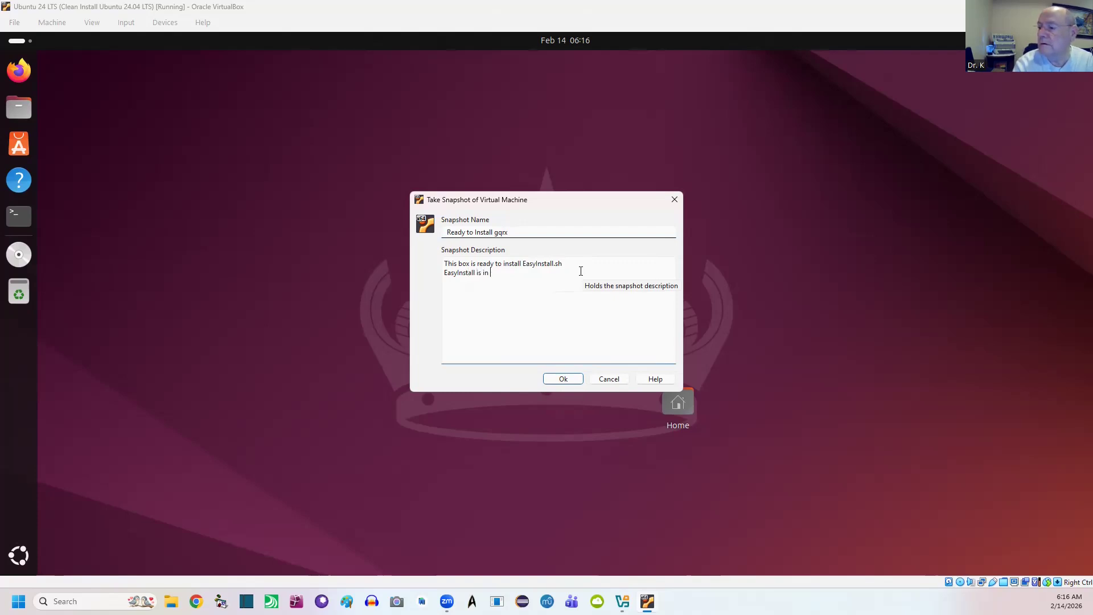
type("Download")
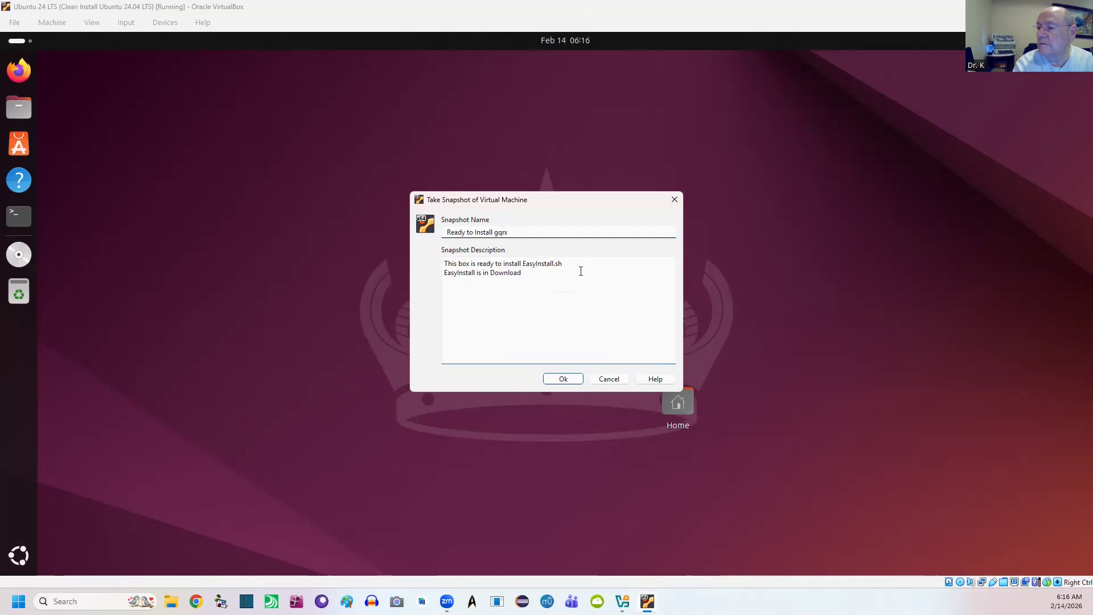
type("s folder")
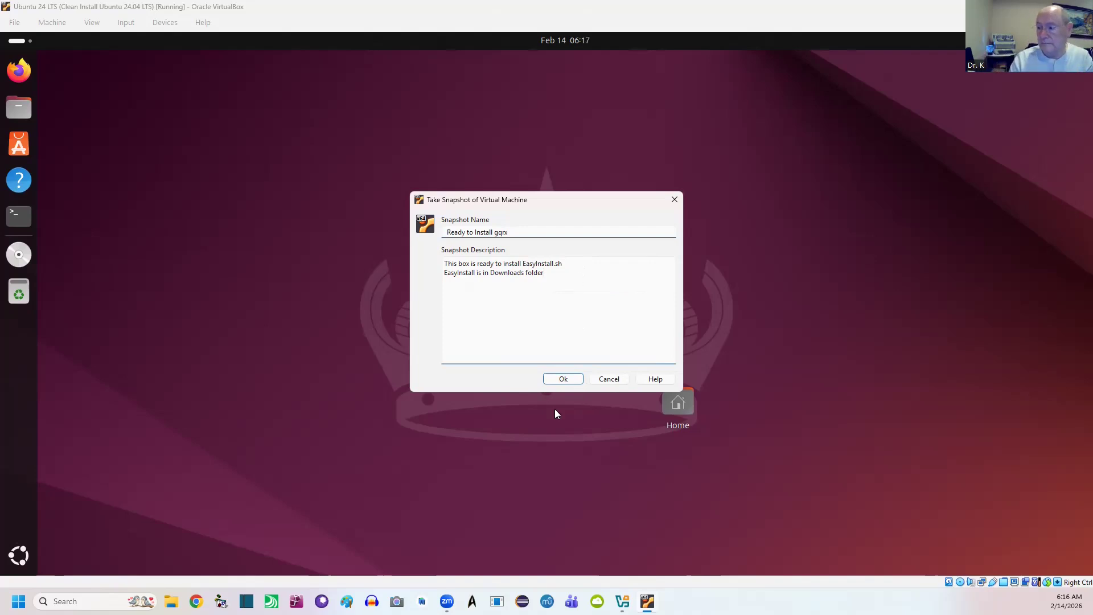
left_click(565, 379)
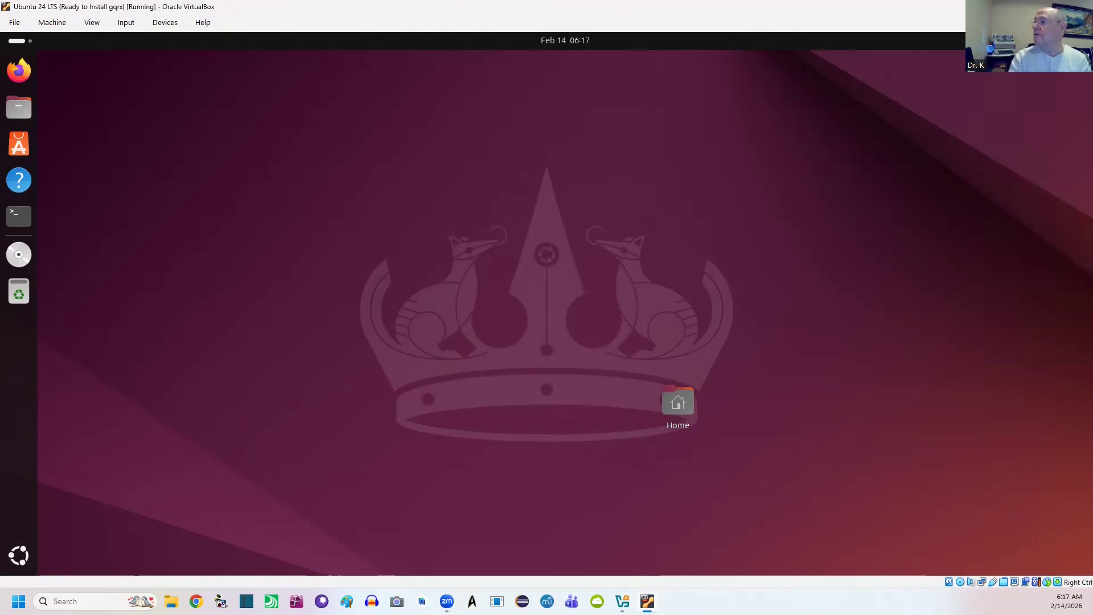
Power off Ubuntu from inside the guest's system menu and confirm the shutdown
left_click(1059, 40)
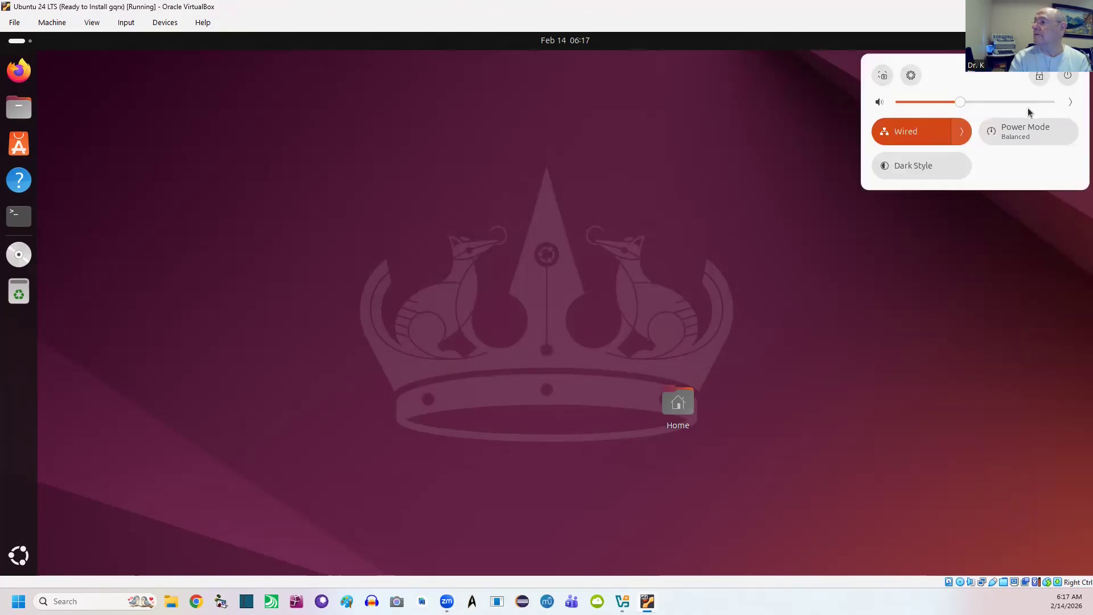
left_click(1060, 76)
left_click(923, 187)
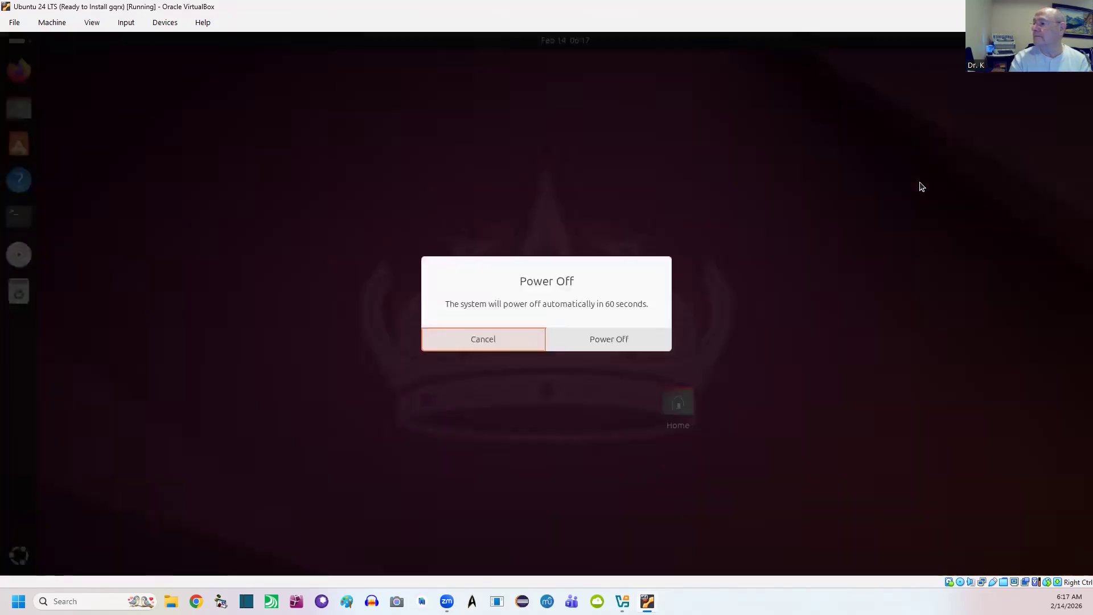
left_click(622, 339)
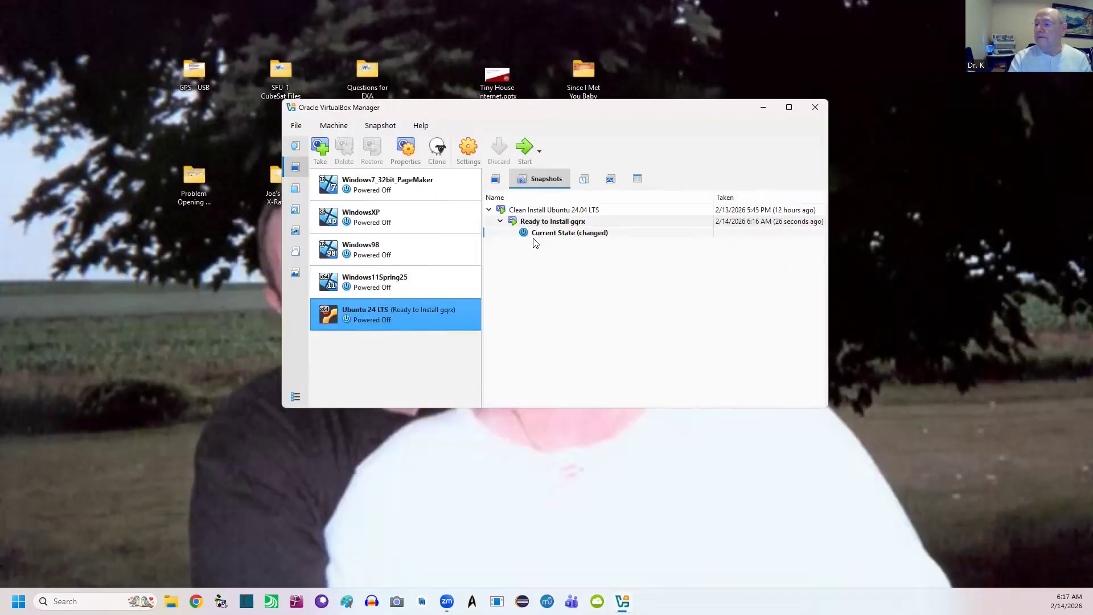
Review the Ready to Install gqrx snapshot in the snapshot tree and start Ubuntu 24 LTS from its Current State
left_click(556, 223)
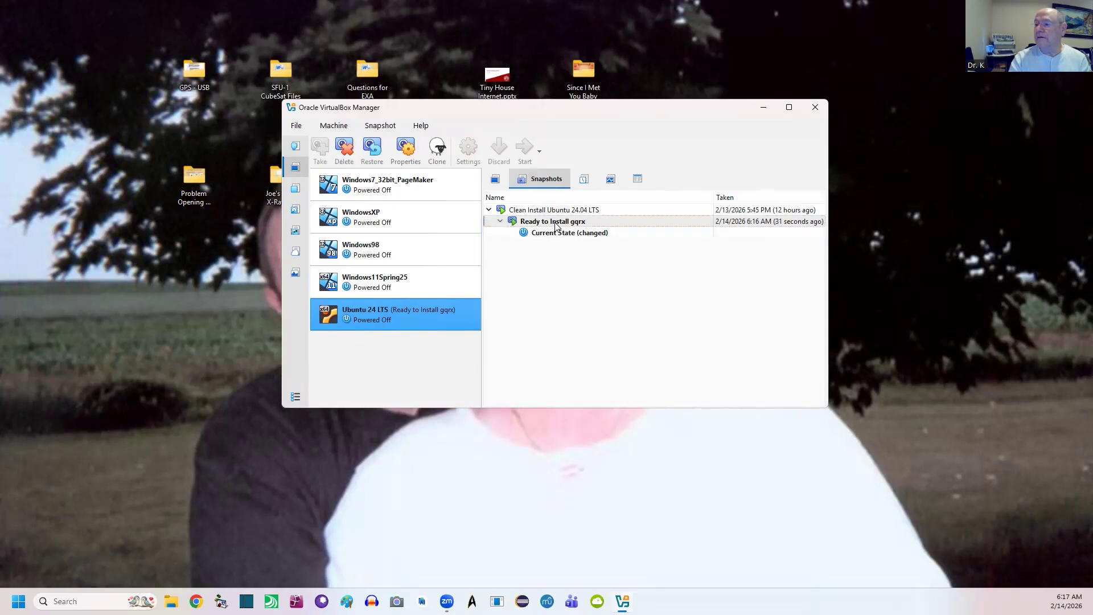
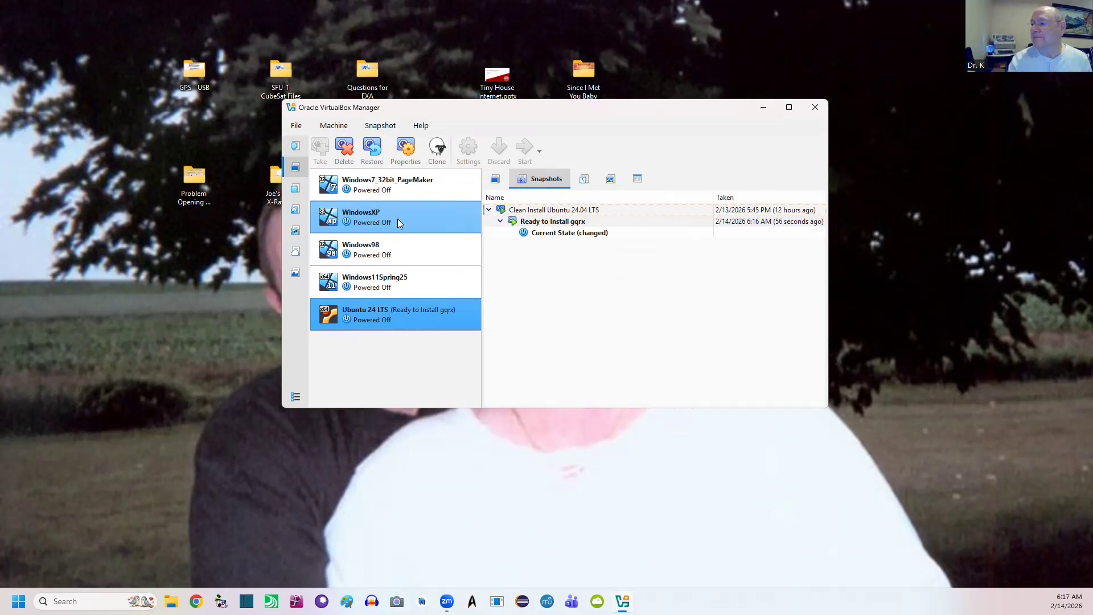
left_click(547, 234)
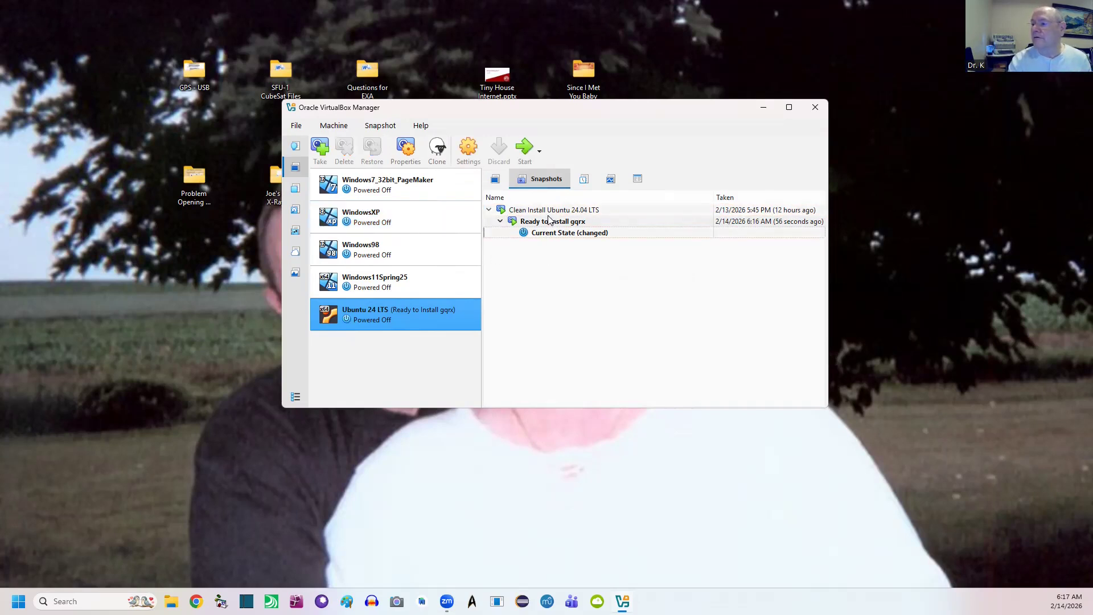
left_click(548, 222)
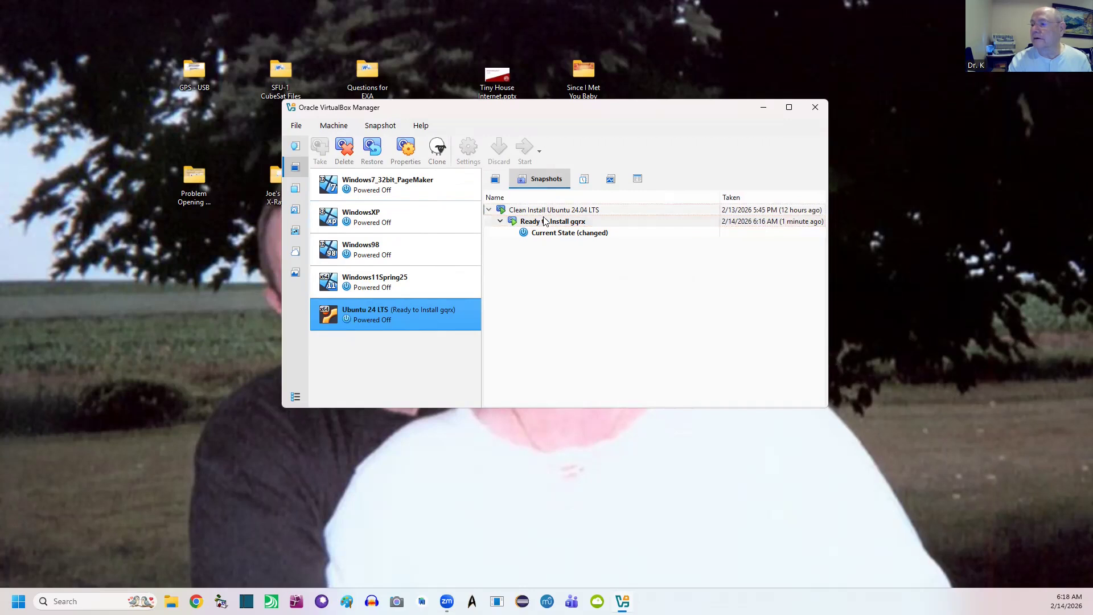
left_click(543, 234)
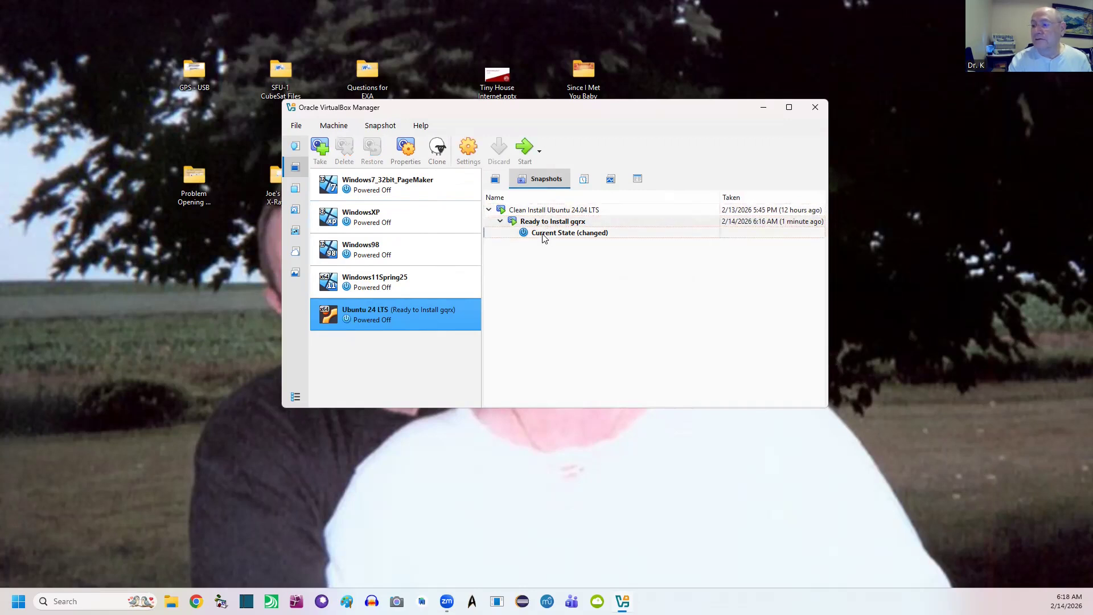
left_click(525, 150)
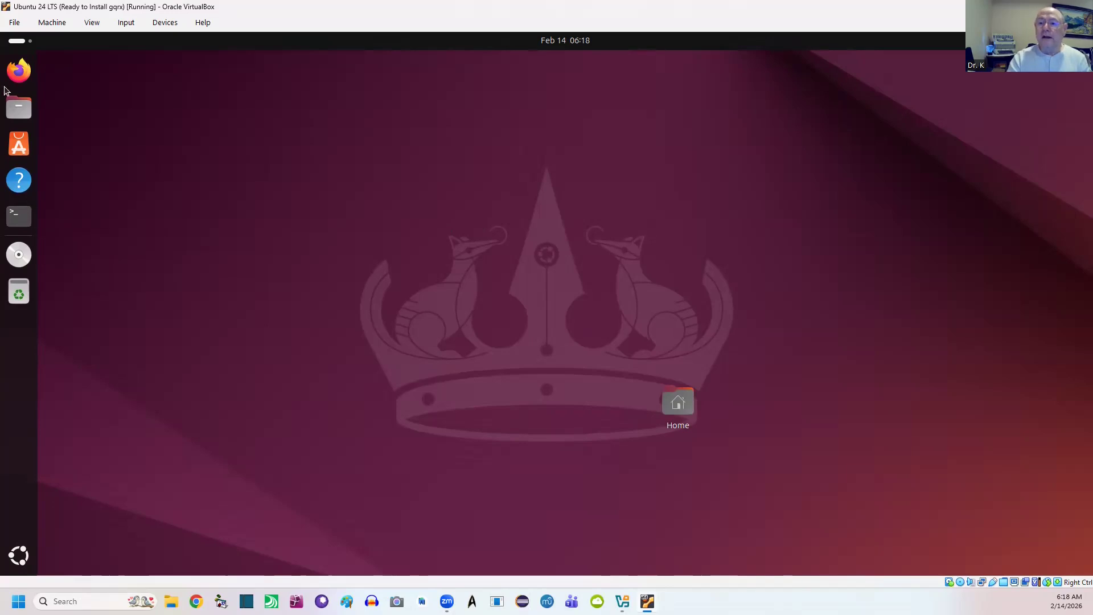
Run EasyInstall.sh from Ubuntu's Downloads folder as a program and accept the package installation in the terminal
left_click(11, 108)
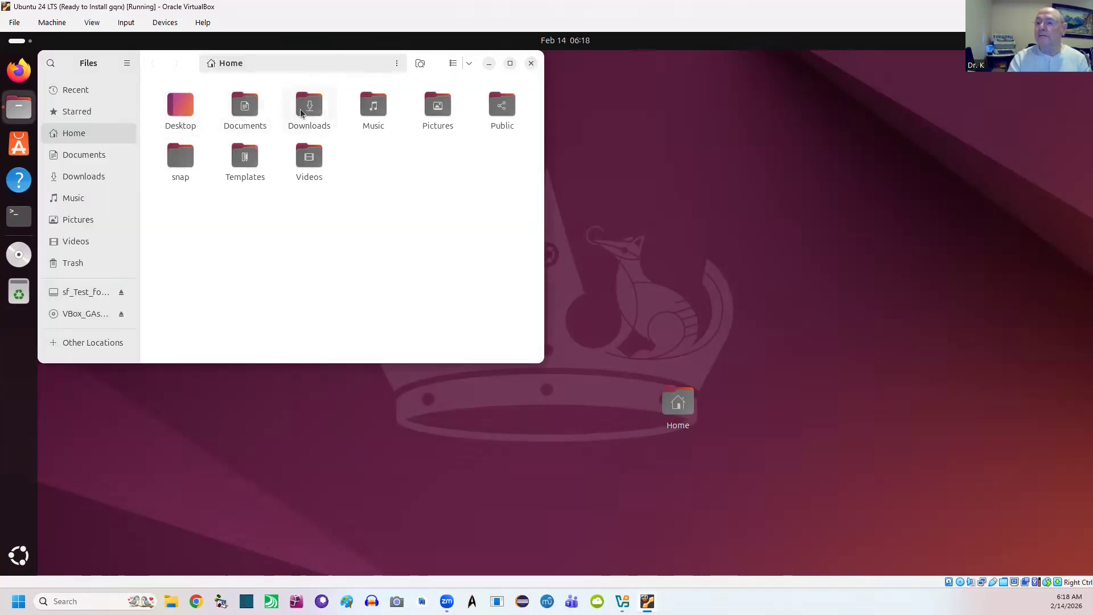
double_click(310, 112)
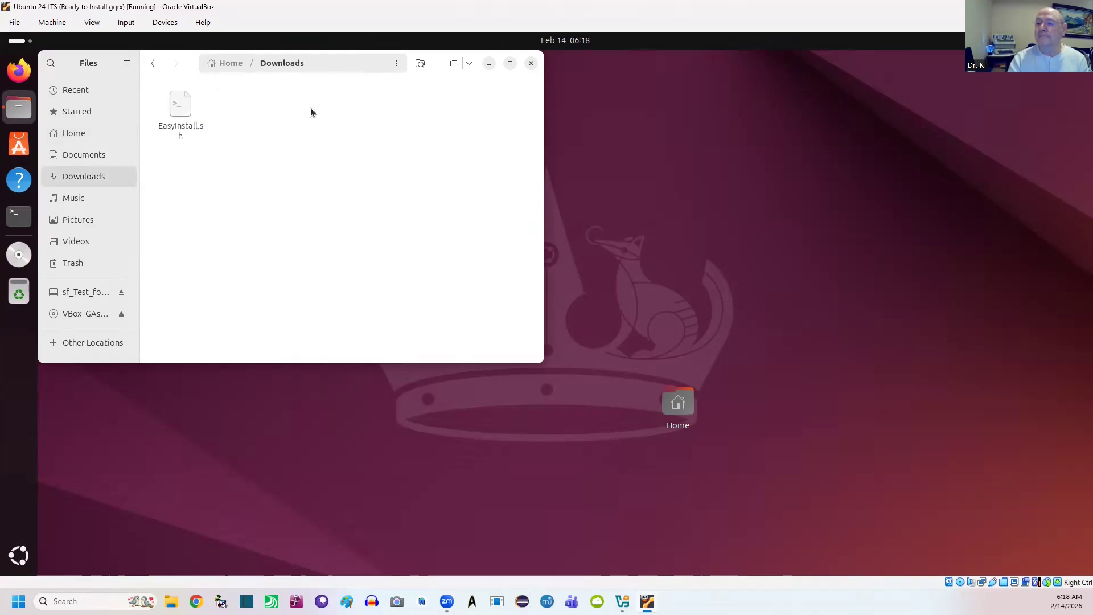
left_click(181, 113)
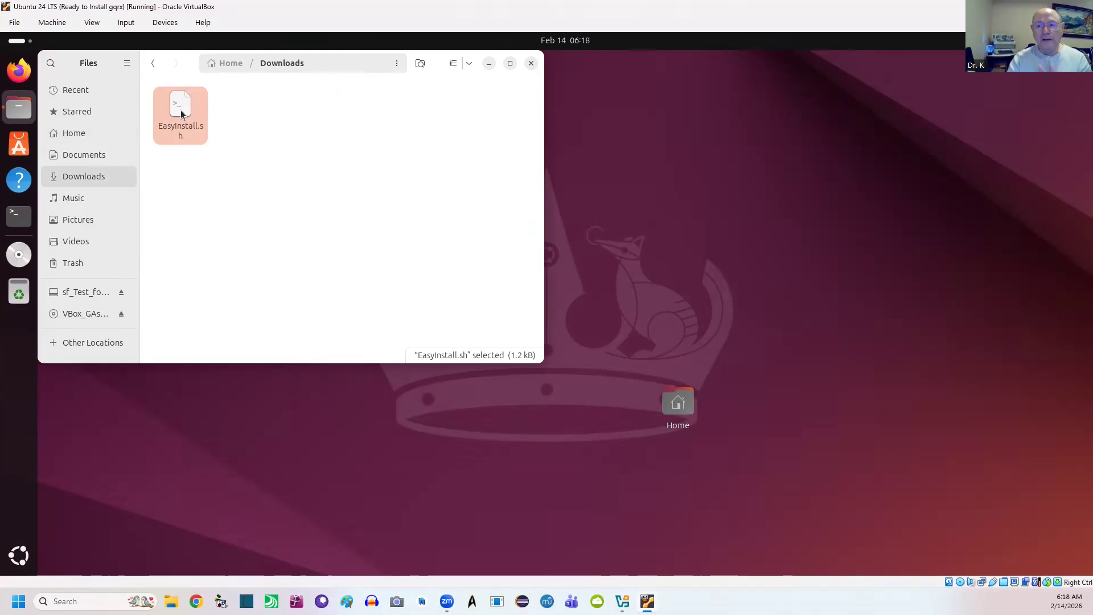
right_click(181, 113)
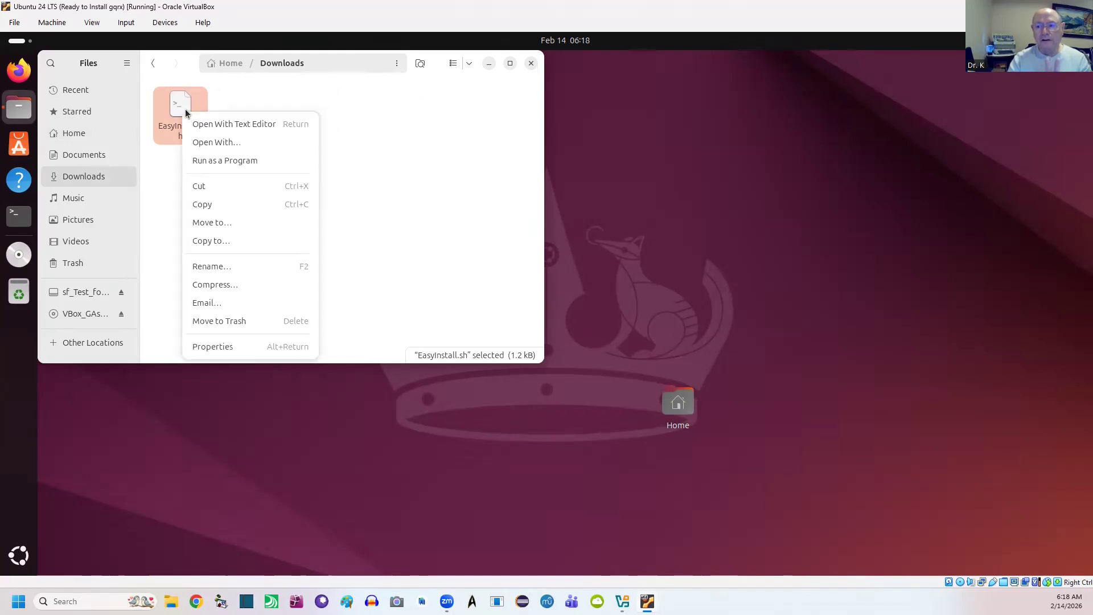
left_click(207, 163)
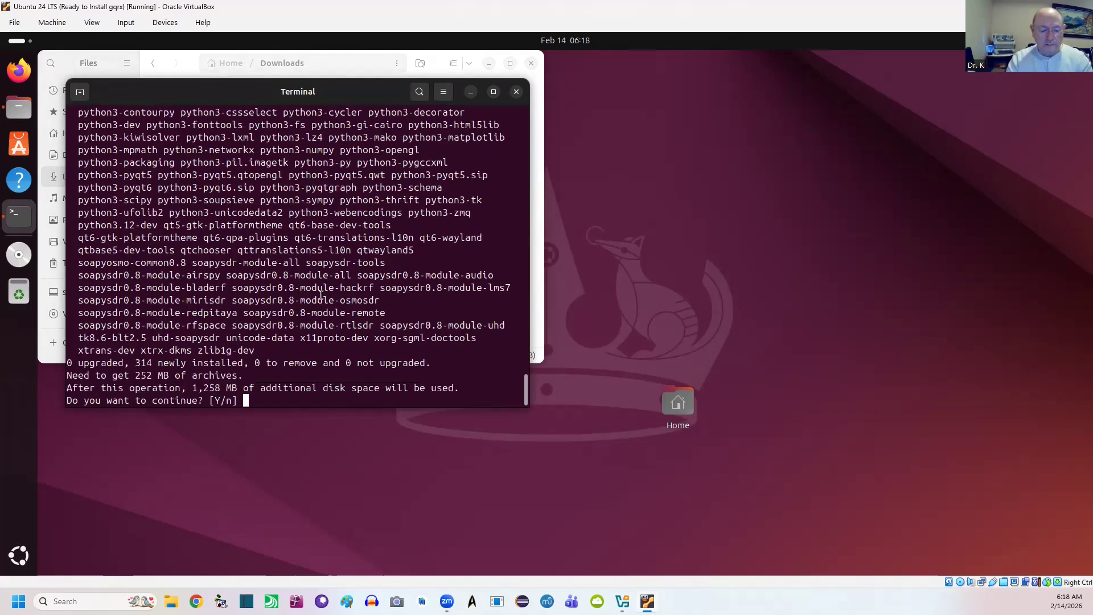
key("Return")
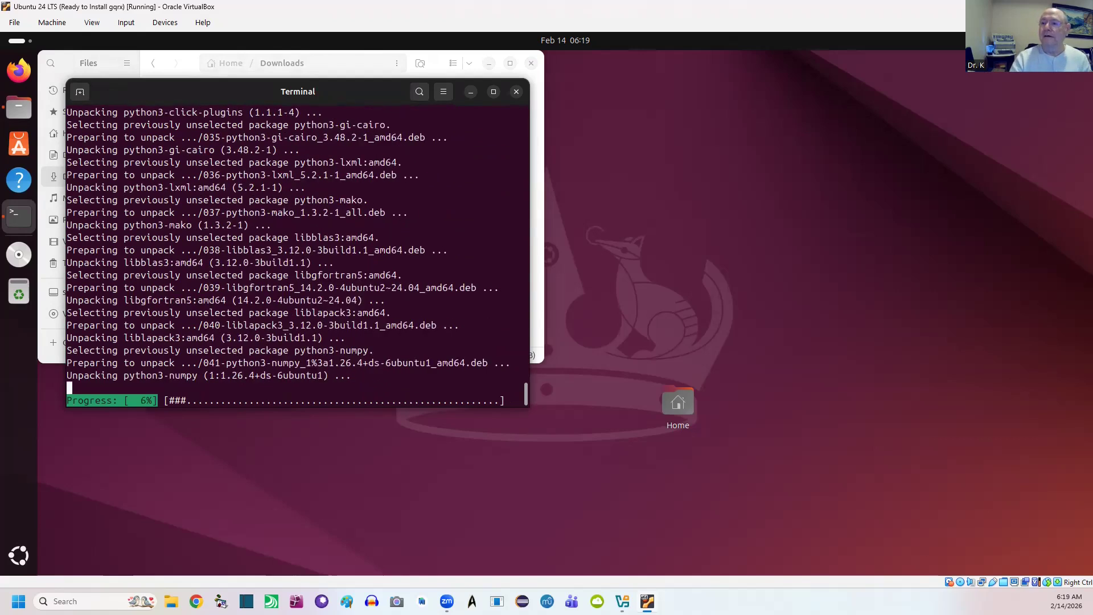
Move the terminal window clear of Files and enable Executable as Program in the properties of EasyInstall.sh
left_click_drag(269, 101, 639, 160)
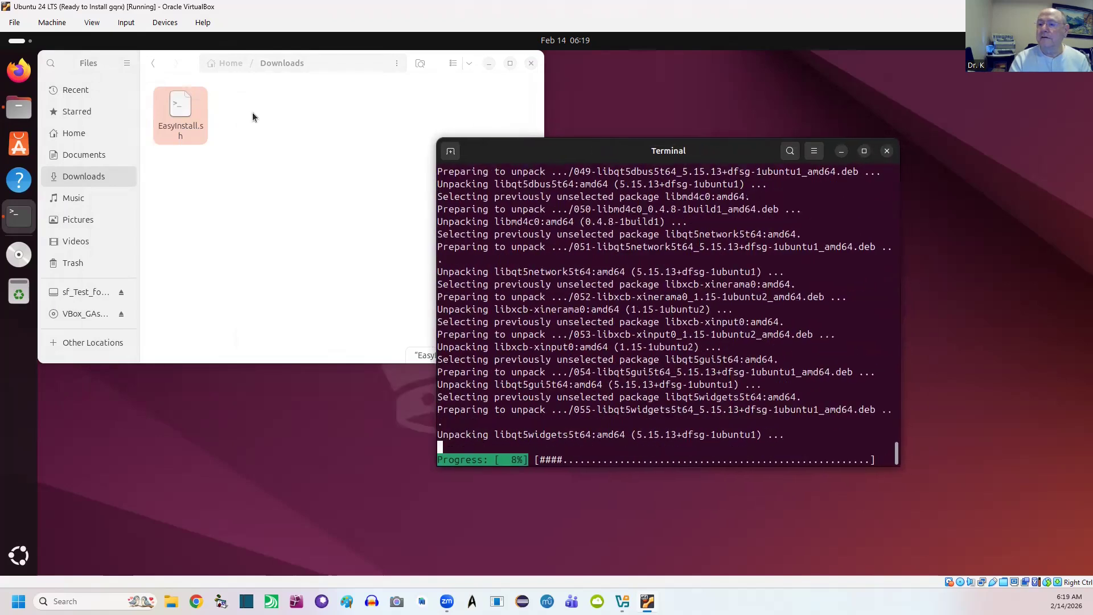
right_click(187, 111)
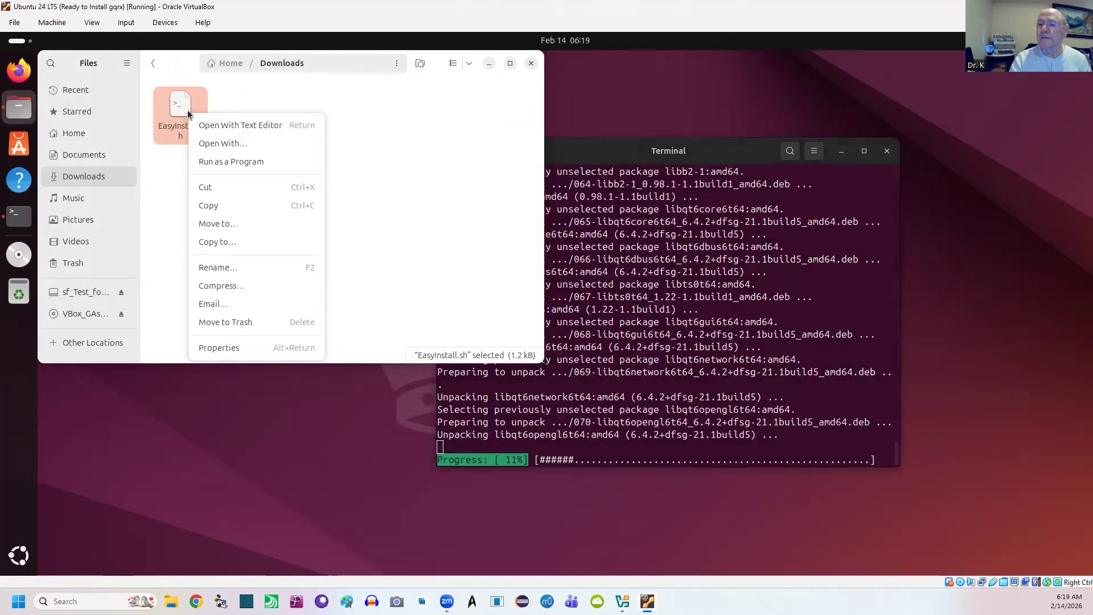
left_click(223, 349)
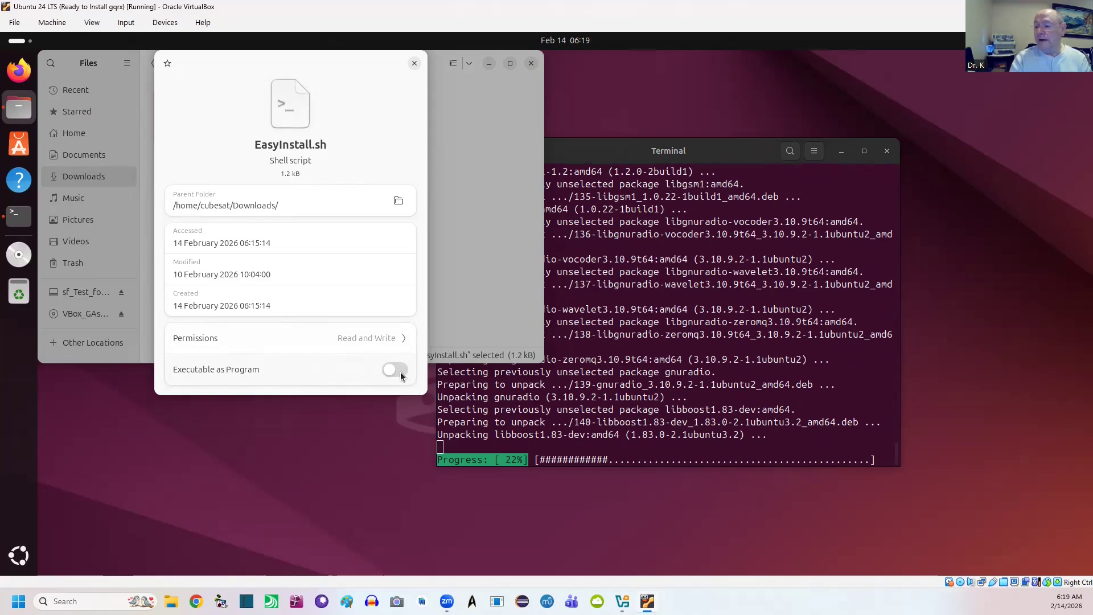
left_click(401, 370)
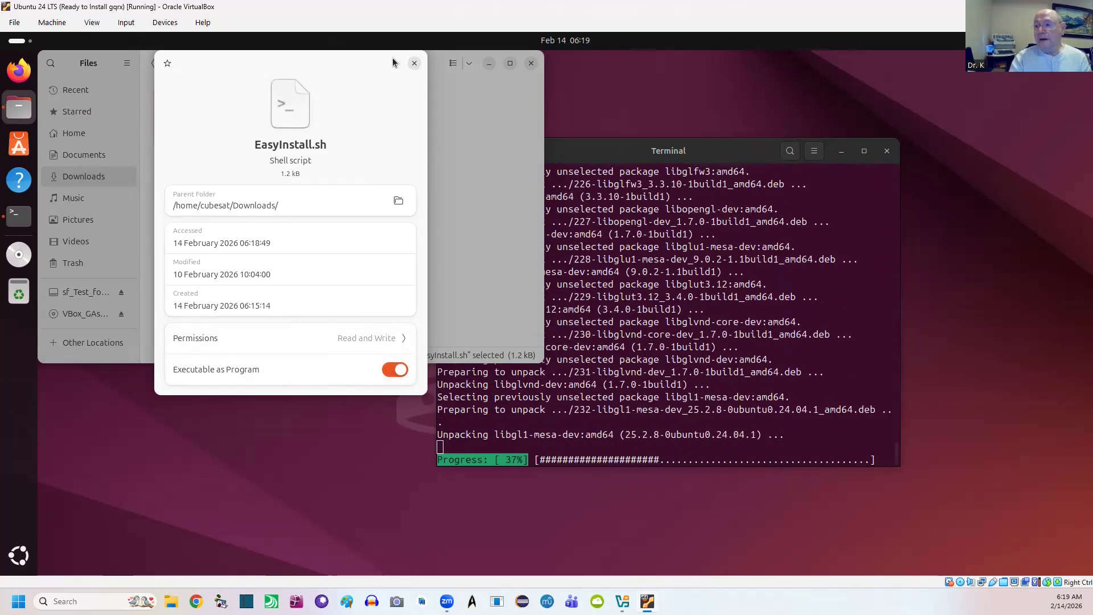
Close the EasyInstall.sh properties and the Files window, and move the running terminal window up near the dock
left_click(414, 62)
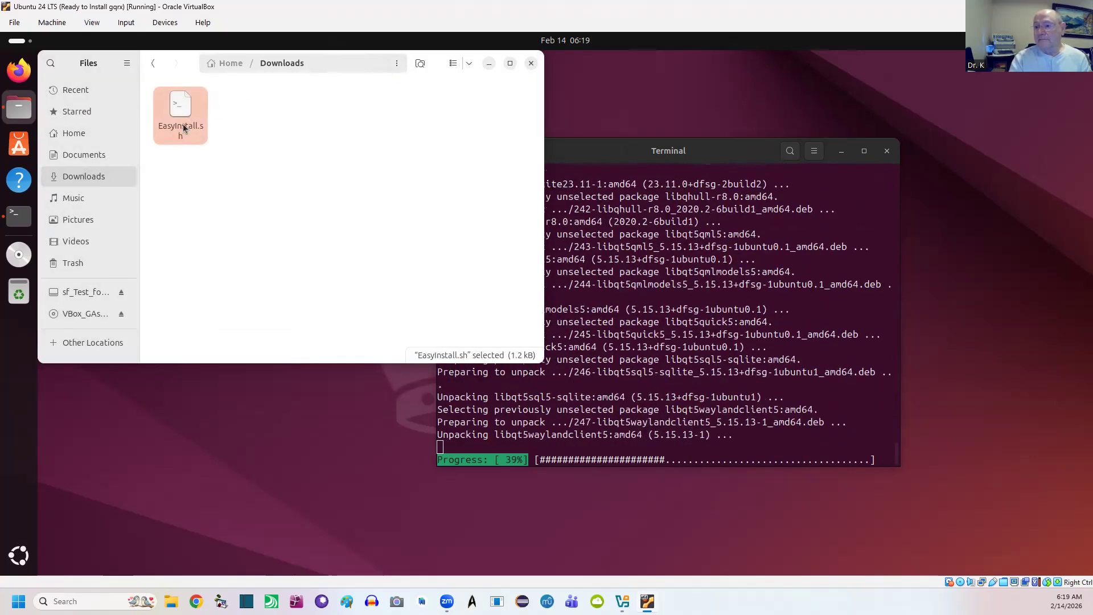
left_click(530, 63)
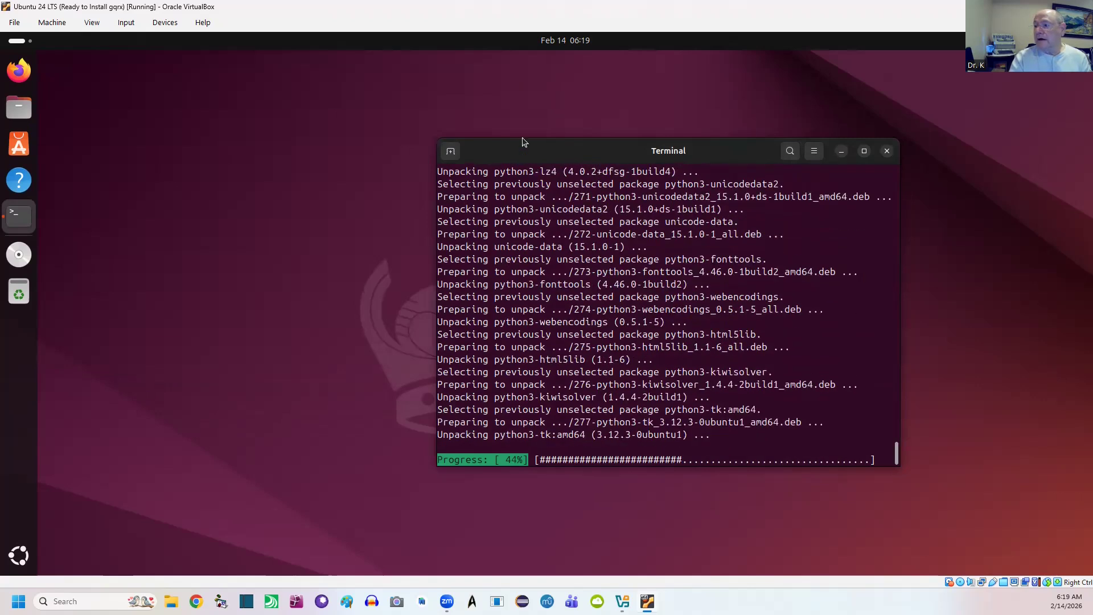
left_click_drag(590, 157, 350, 70)
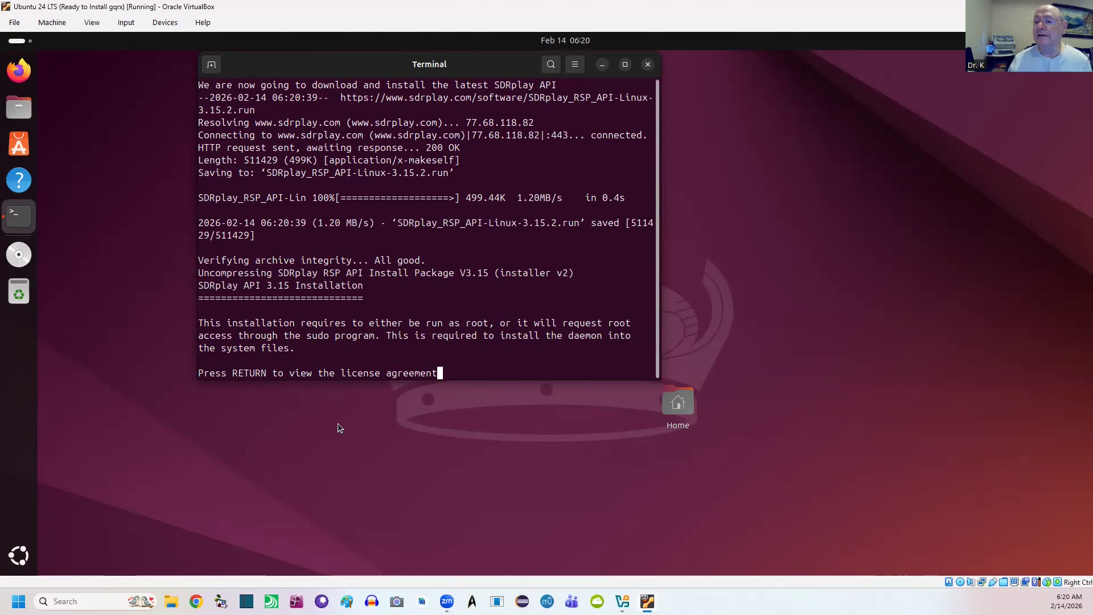
Accept the SDRplay API license agreement in the terminal and continue the installation with the default file locations
key("Return")
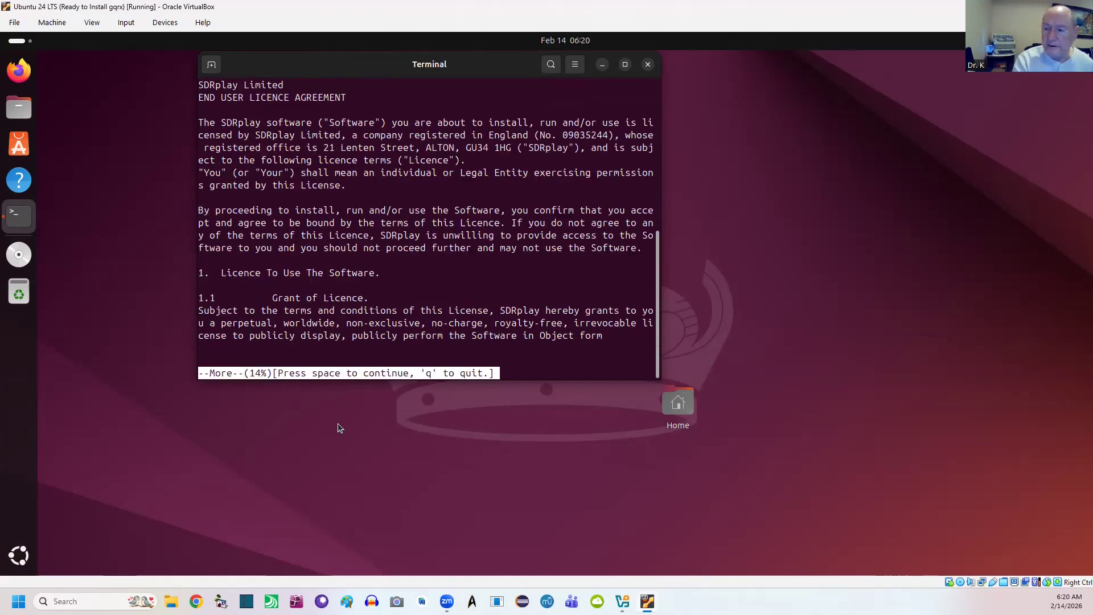
type("q")
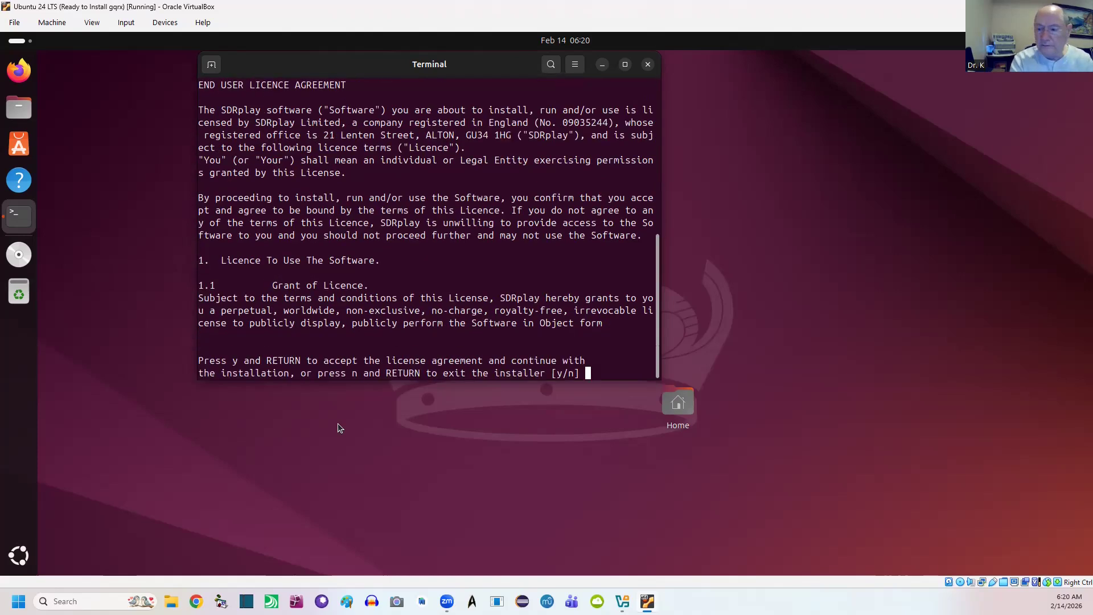
type("y")
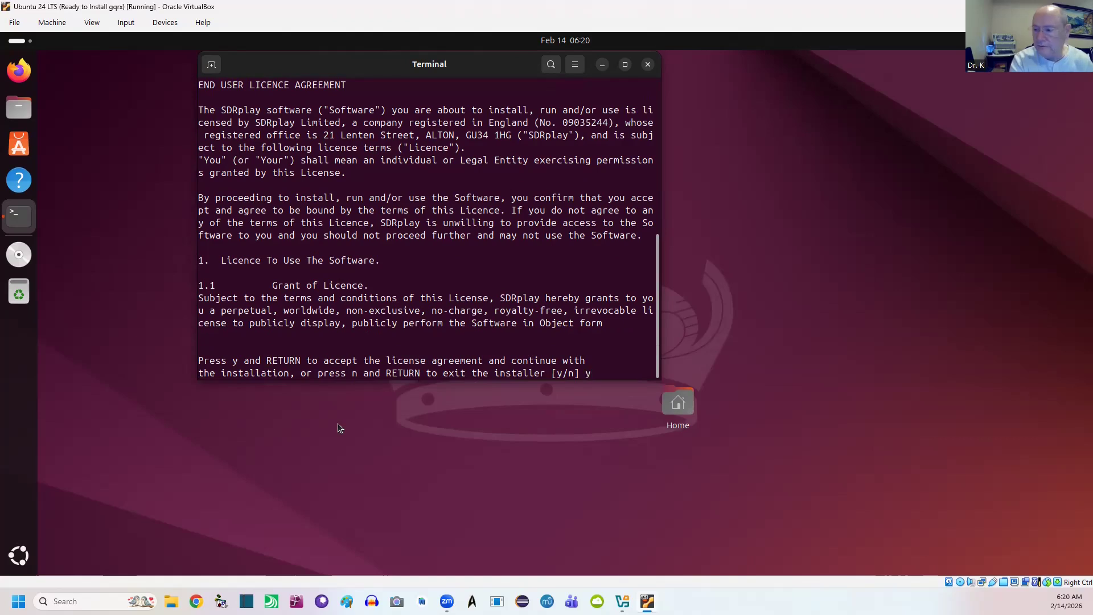
key("Return")
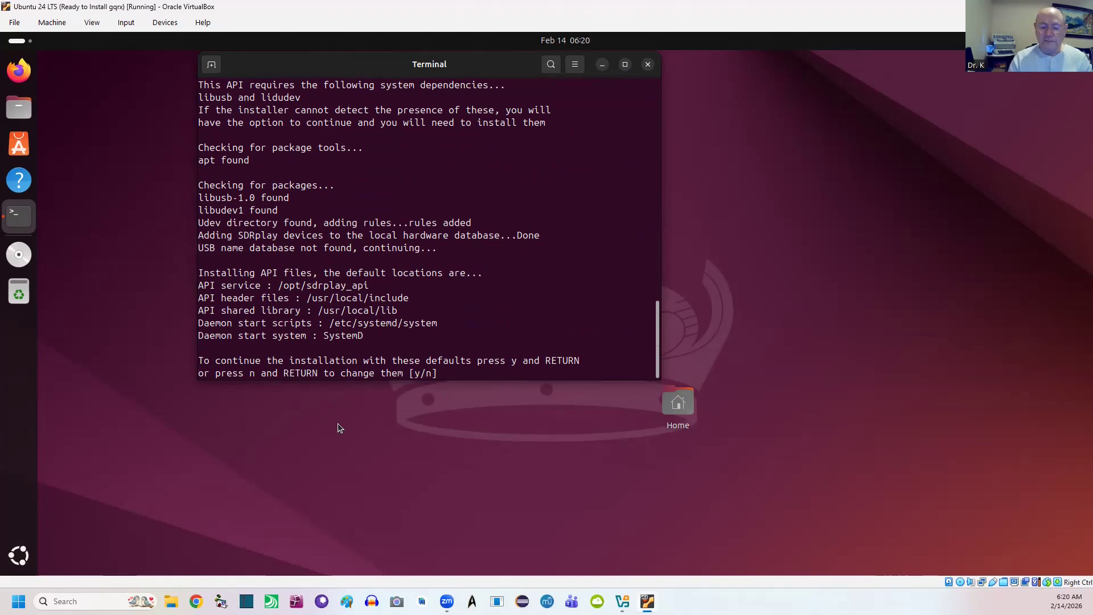
type("y")
key("Return")
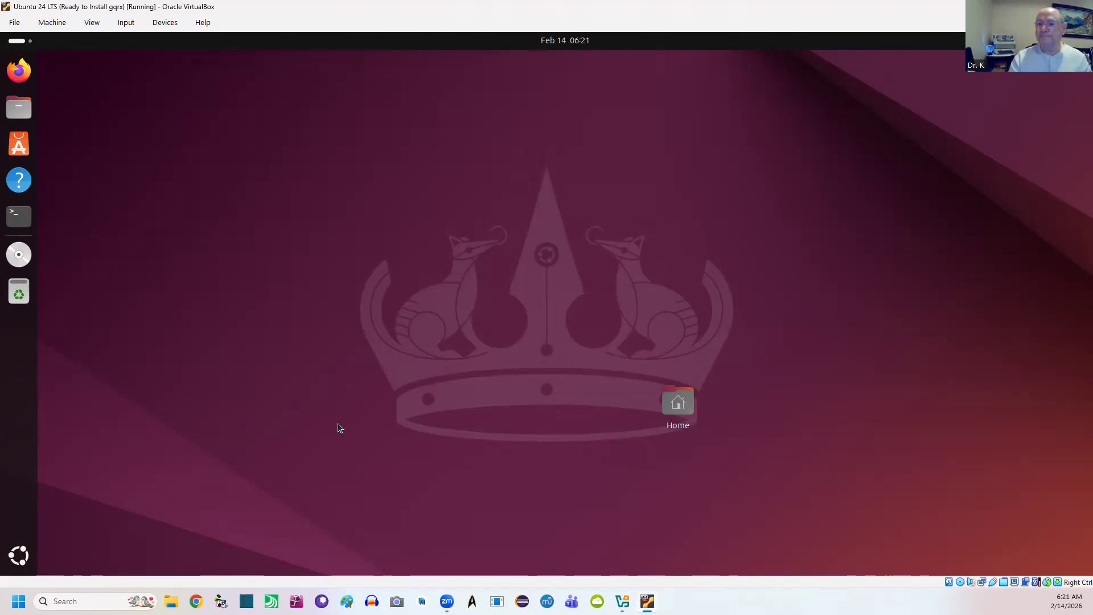
Launch gqrx from a new Ubuntu terminal and configure its I/Q input device as Built-in Audio
left_click(19, 215)
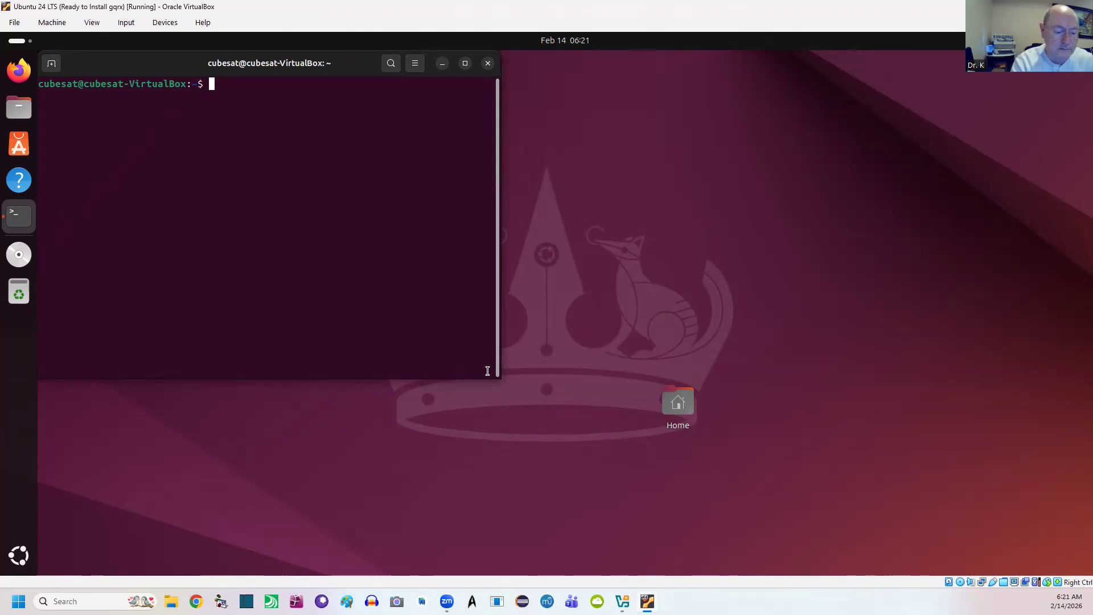
type("gqrx")
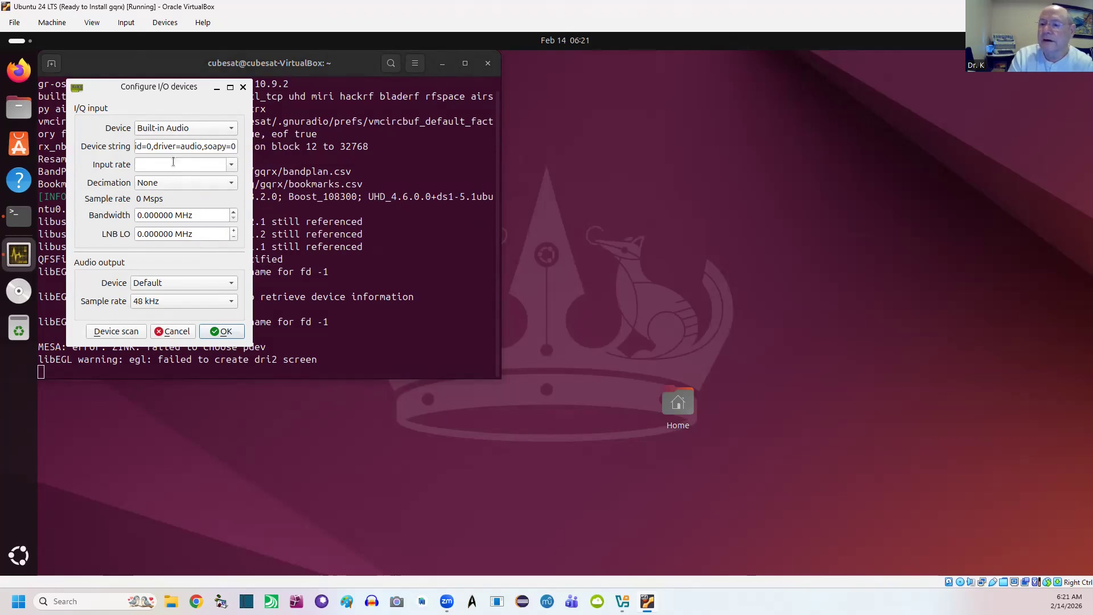
left_click(234, 129)
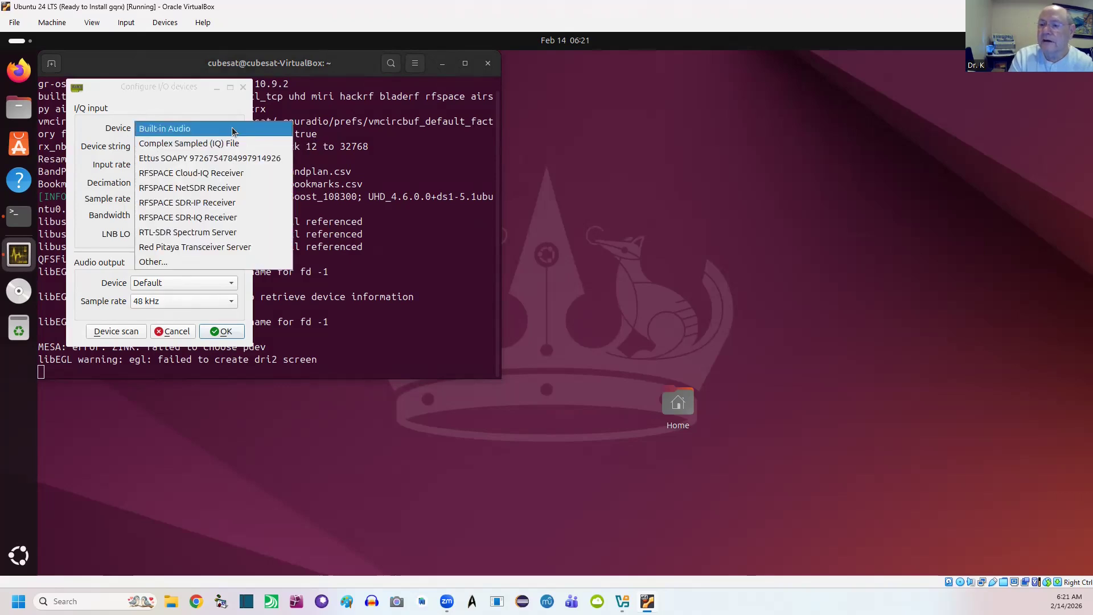
left_click(175, 128)
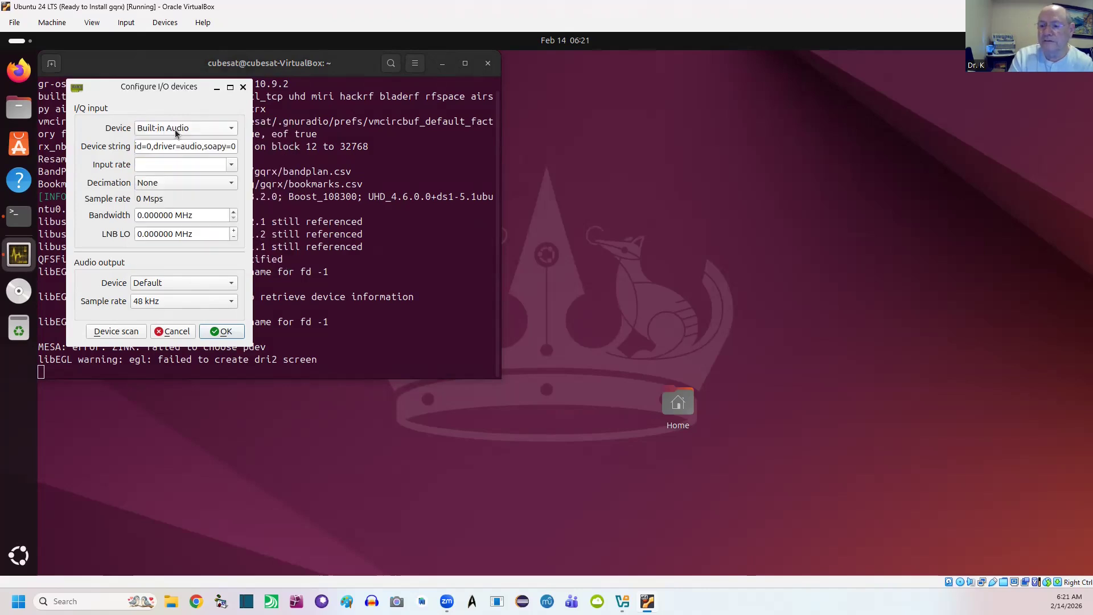
left_click(221, 332)
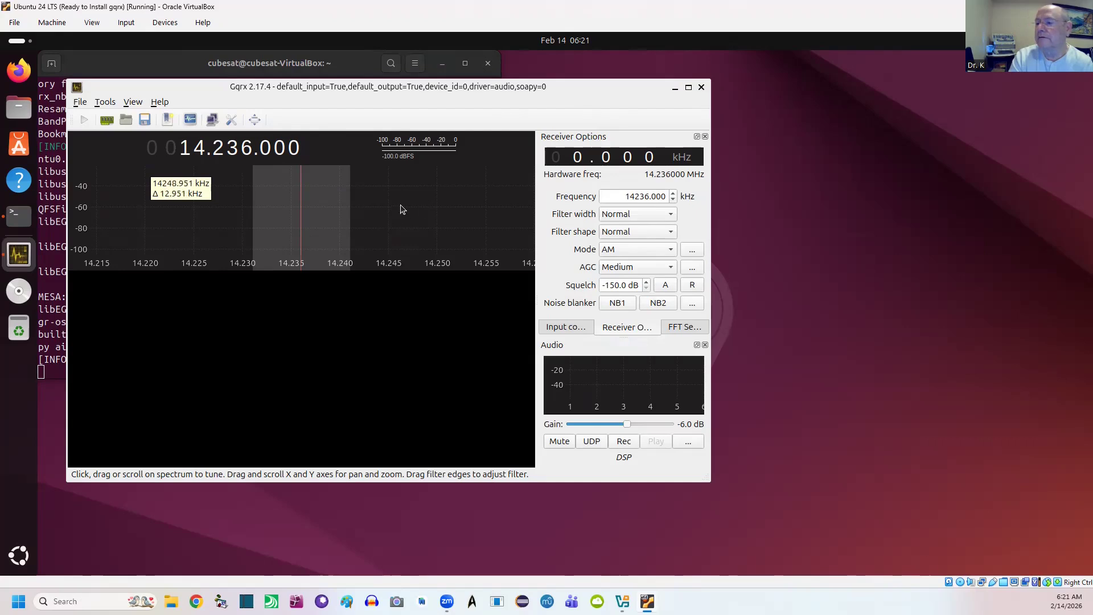
Reopen Gqrx's I/O device configuration, accept it with Built-in Audio as input, and quit Gqrx
left_click(80, 101)
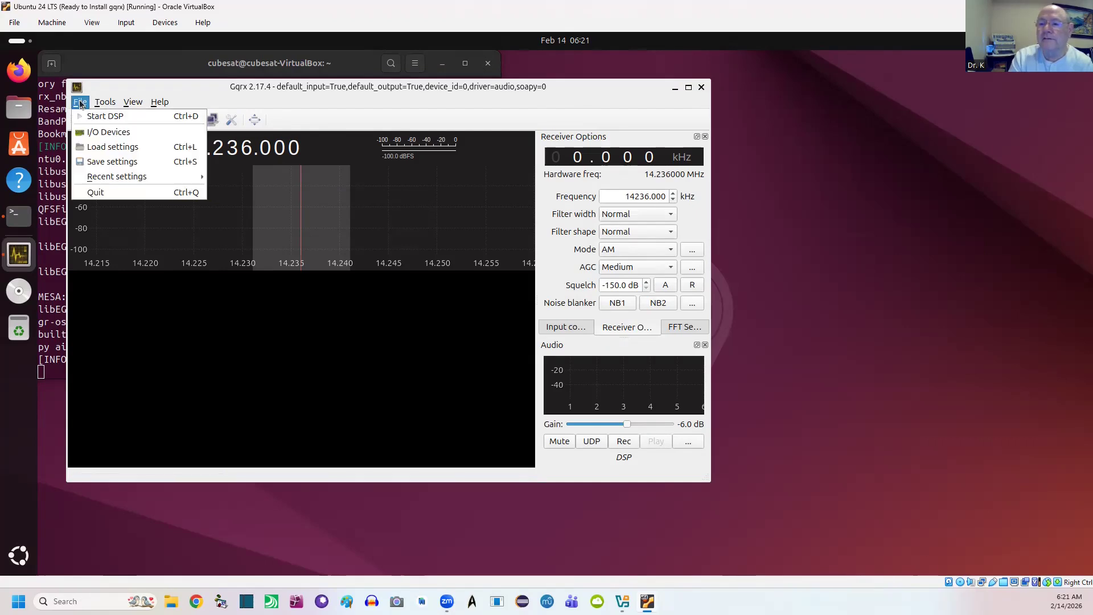
left_click(107, 134)
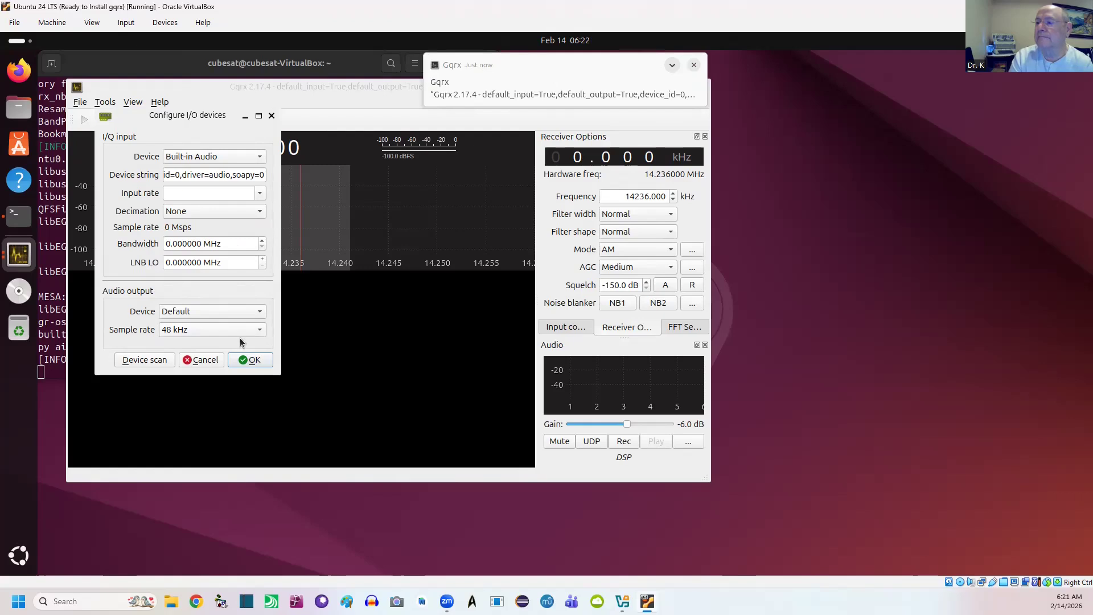
left_click(251, 359)
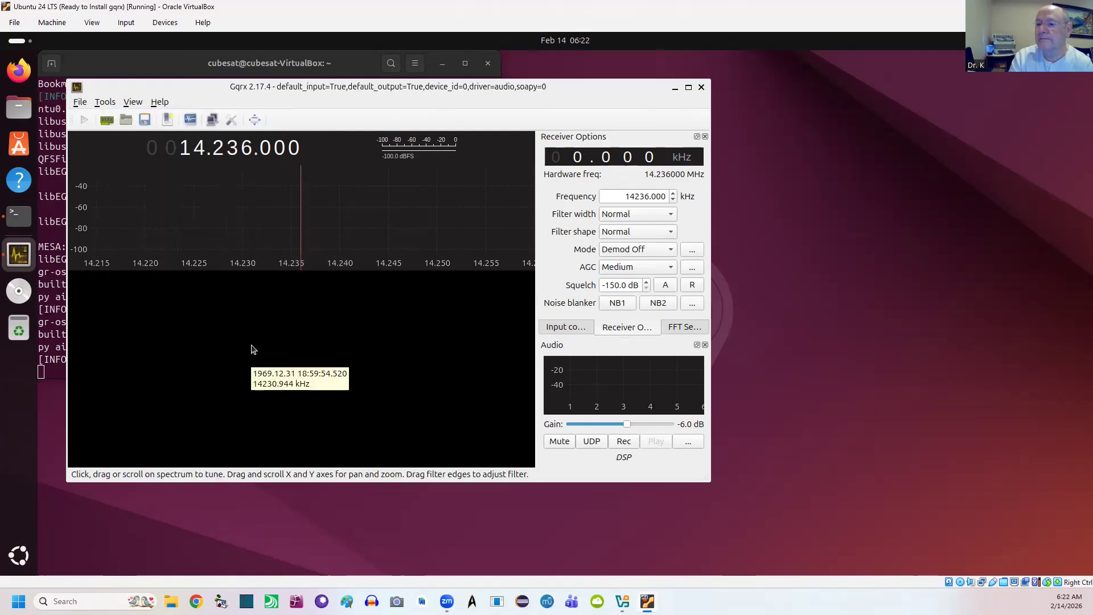
left_click(80, 102)
left_click(96, 192)
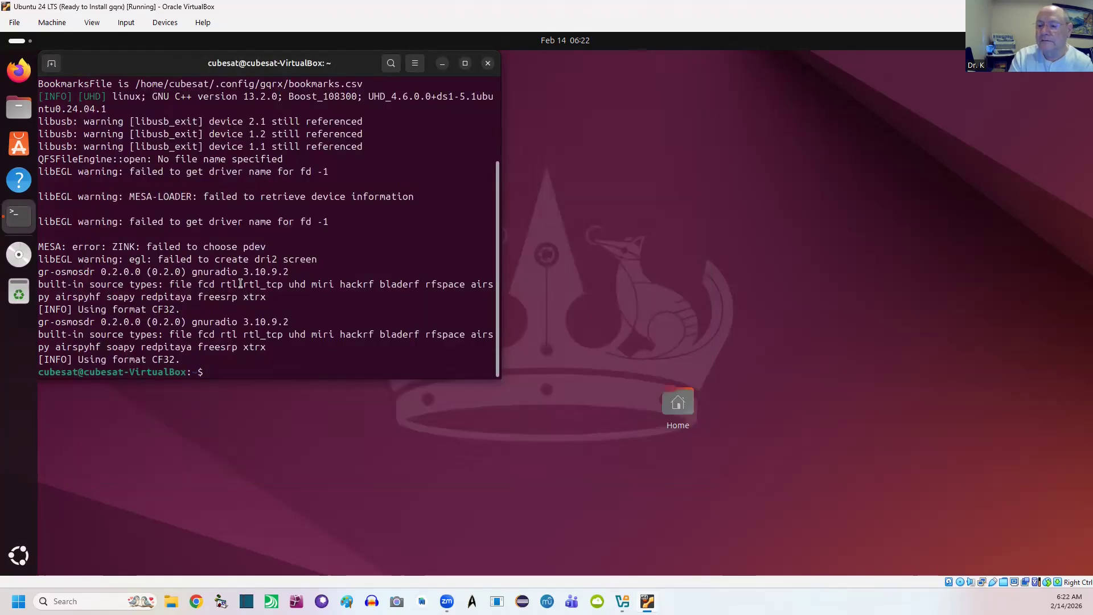
Relaunch gqrx from the terminal and accept the existing settings in its I/O device configuration
type("gqrx")
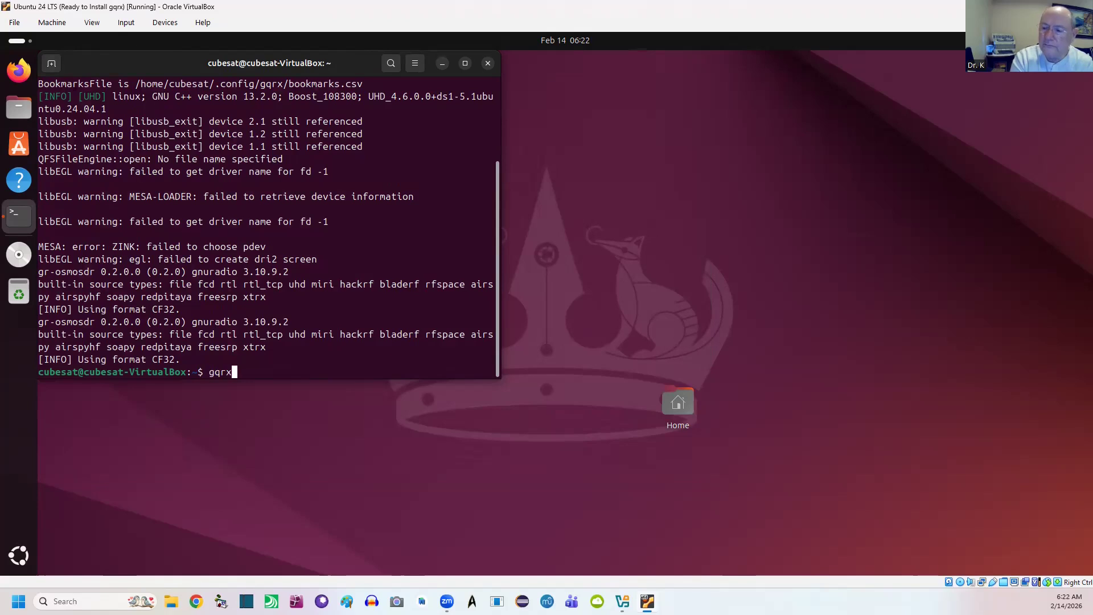
key("Return")
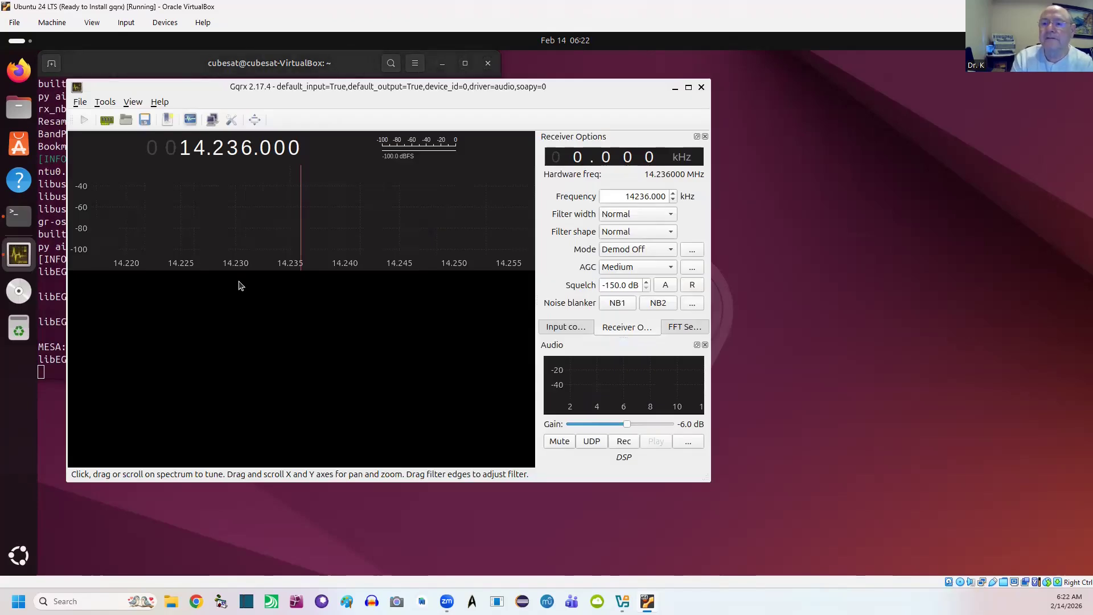
left_click(80, 103)
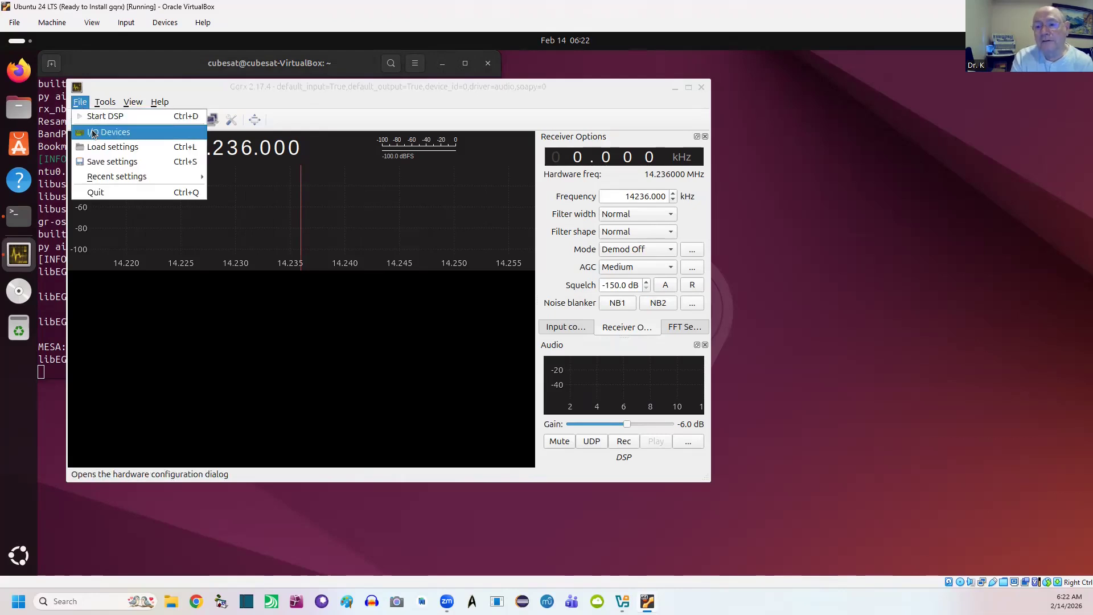
left_click(93, 133)
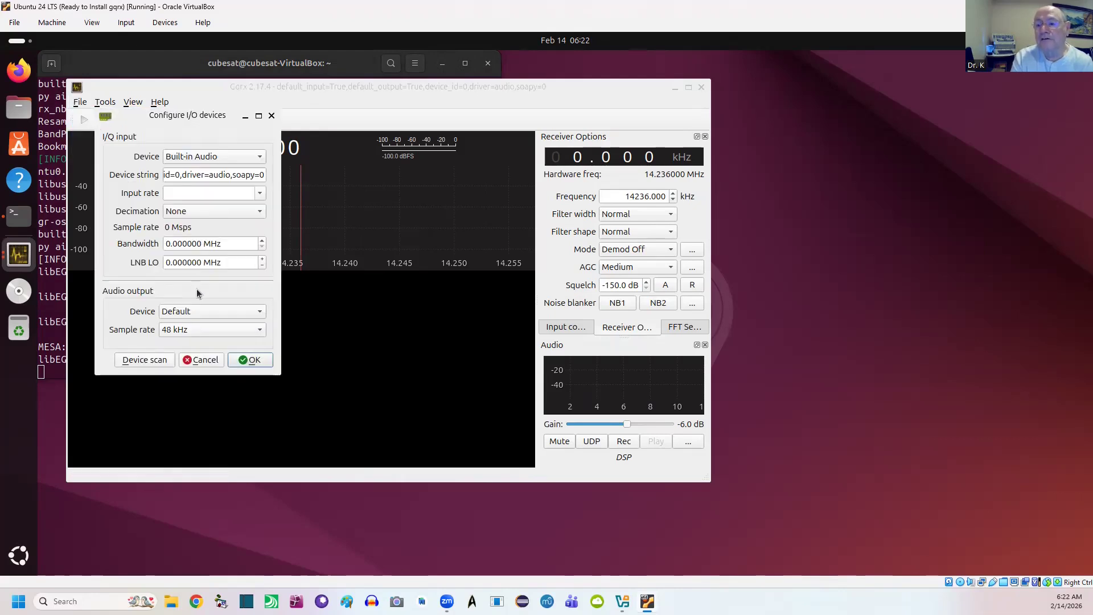
left_click(251, 361)
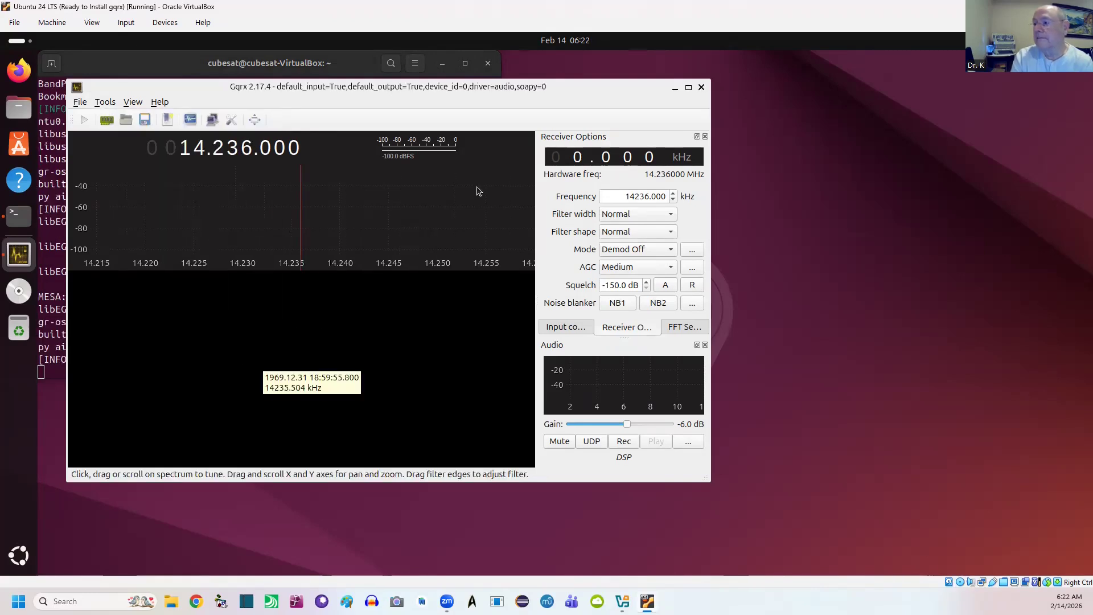
Close the Gqrx window and end the terminal session with exit
left_click(701, 87)
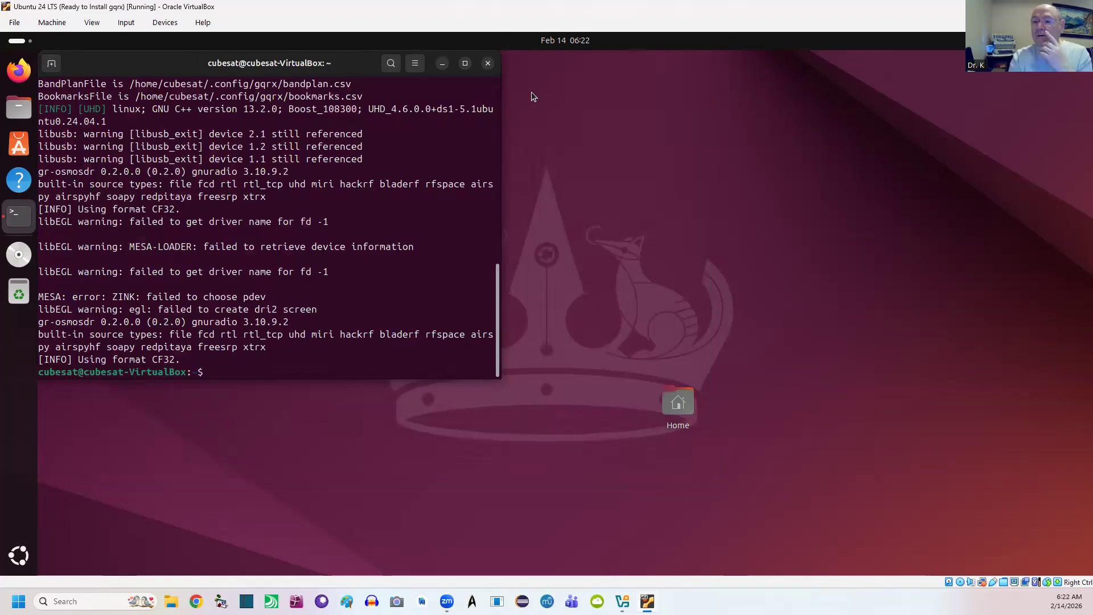
type("exit")
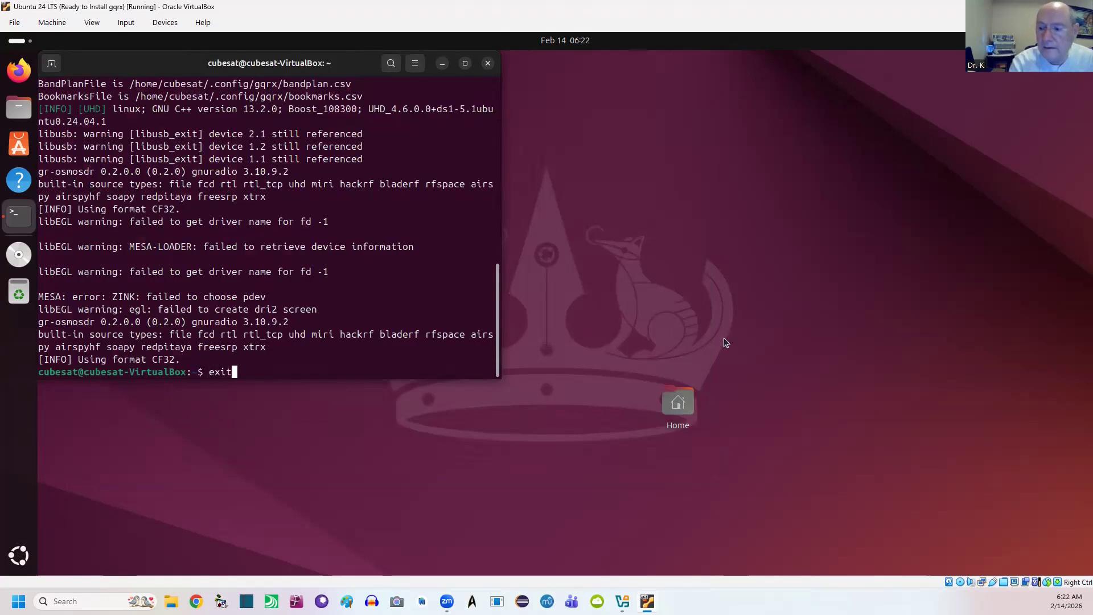
key("Return")
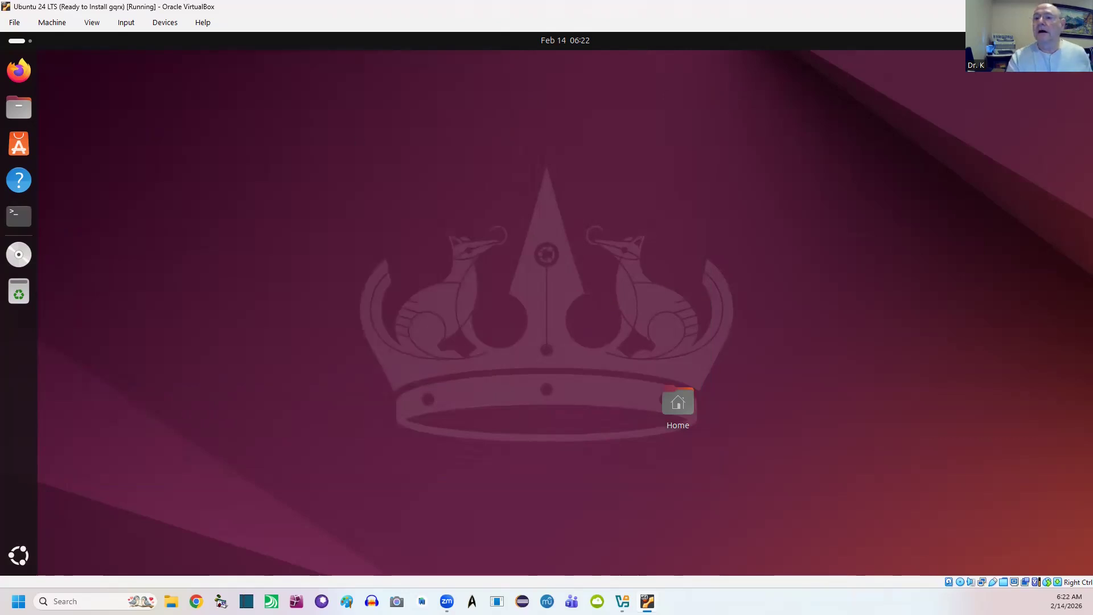
left_click(170, 23)
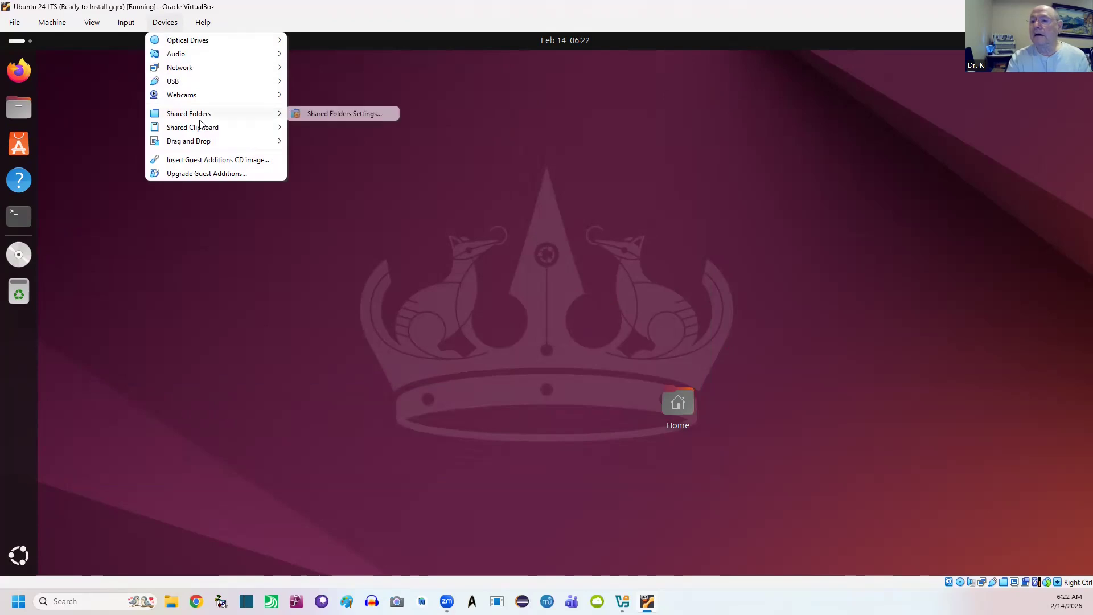
mouse_move(178, 83)
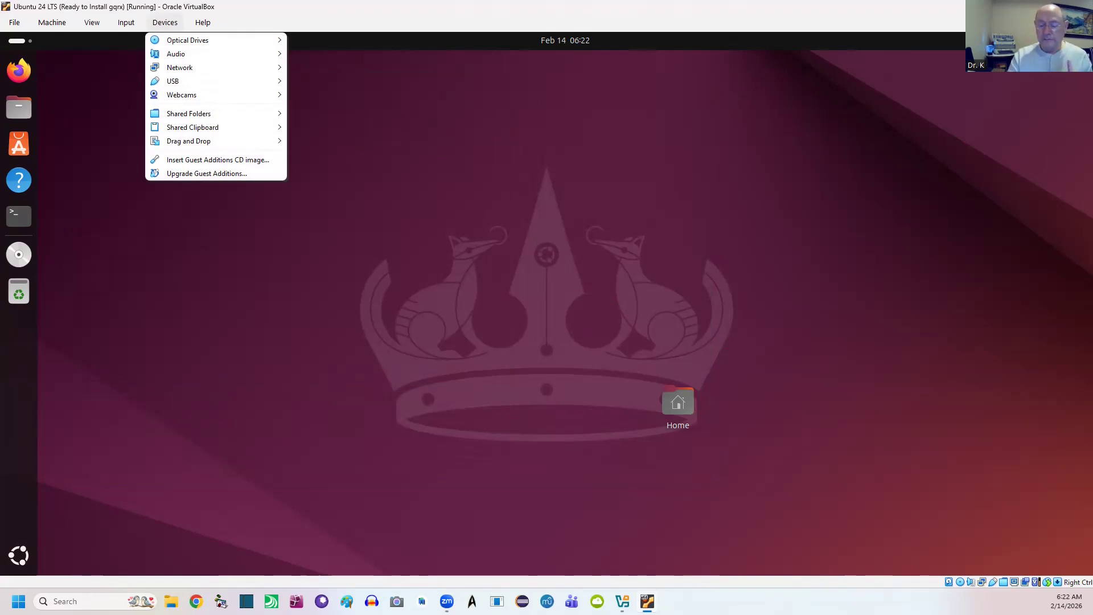
left_click(170, 266)
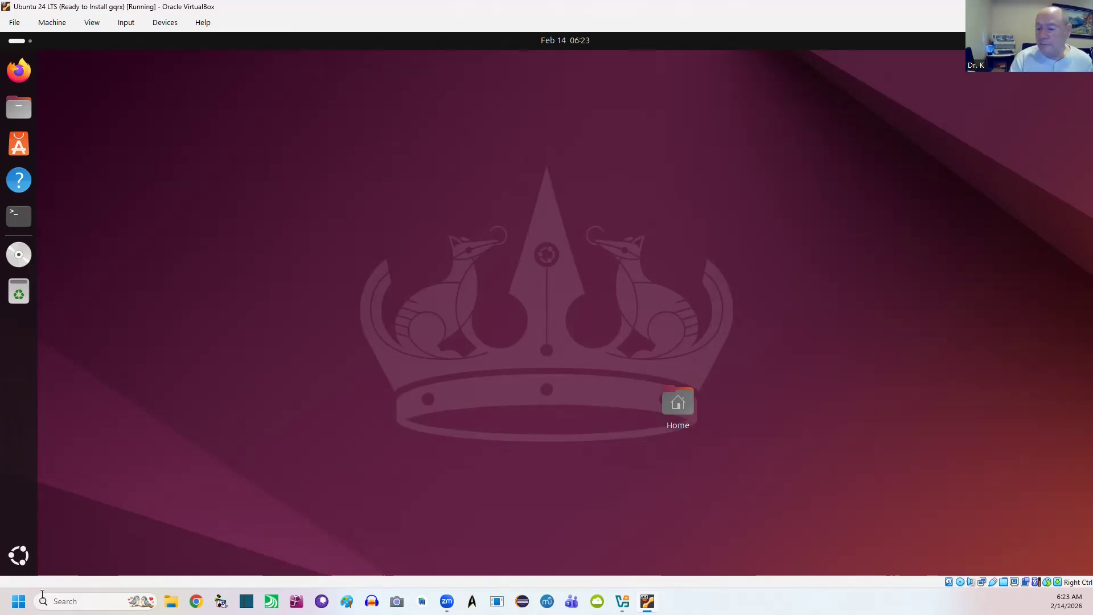
left_click(171, 602)
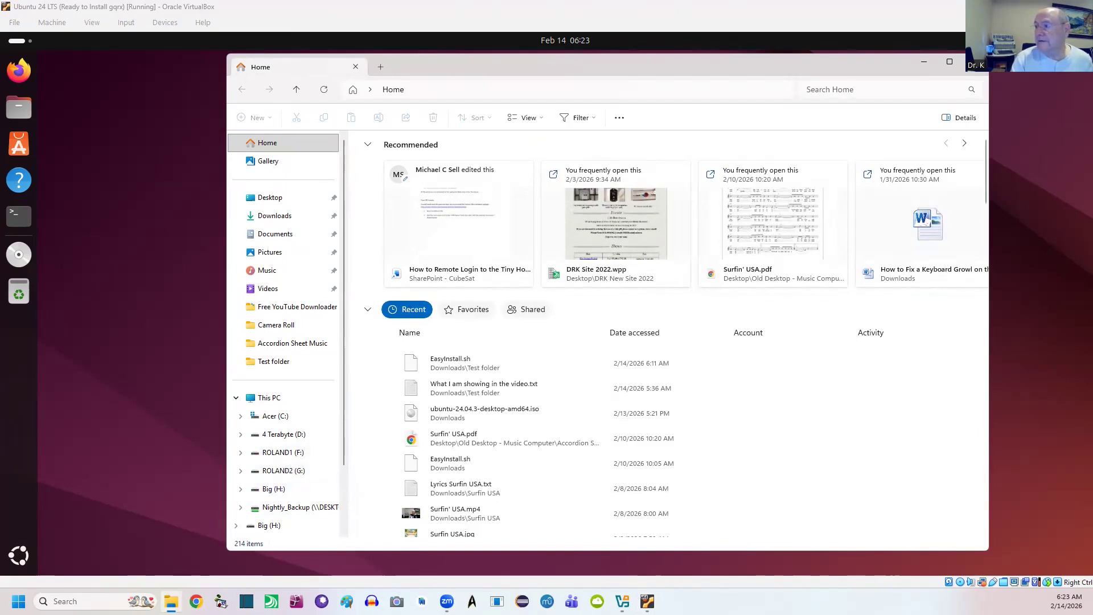
left_click(975, 62)
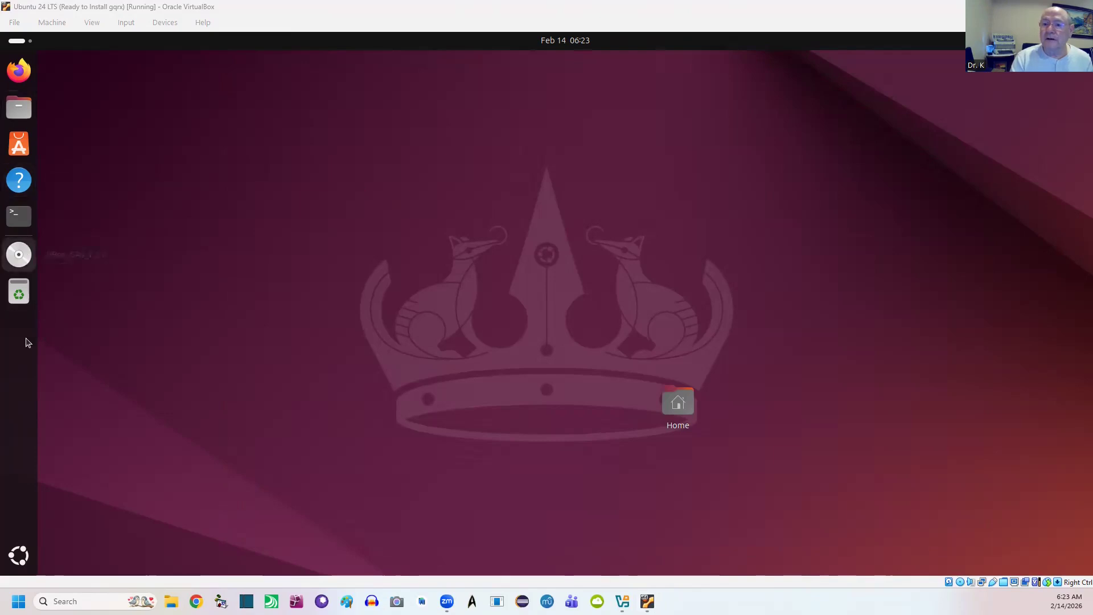
Try to attach the PNY USB 3.2.1 FD [0110] drive to the running Ubuntu machine
left_click(166, 28)
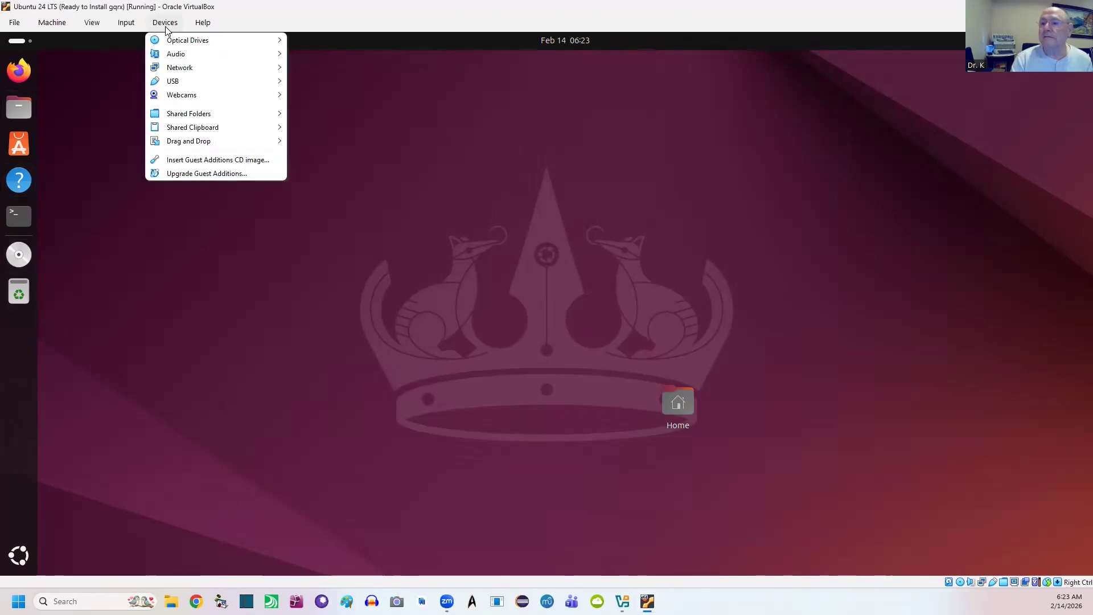
mouse_move(173, 83)
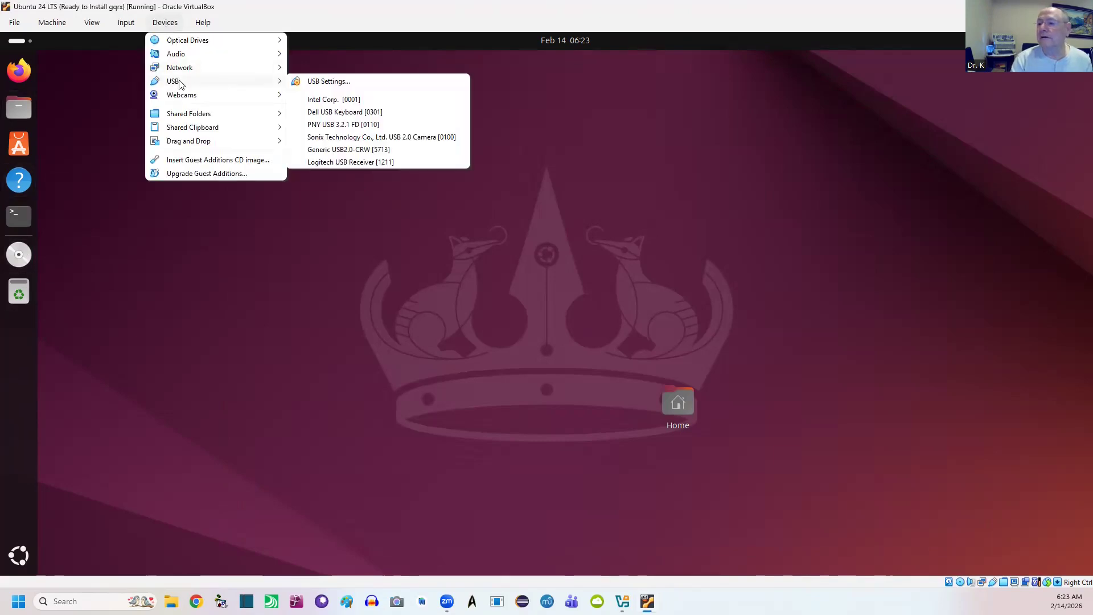
left_click(332, 126)
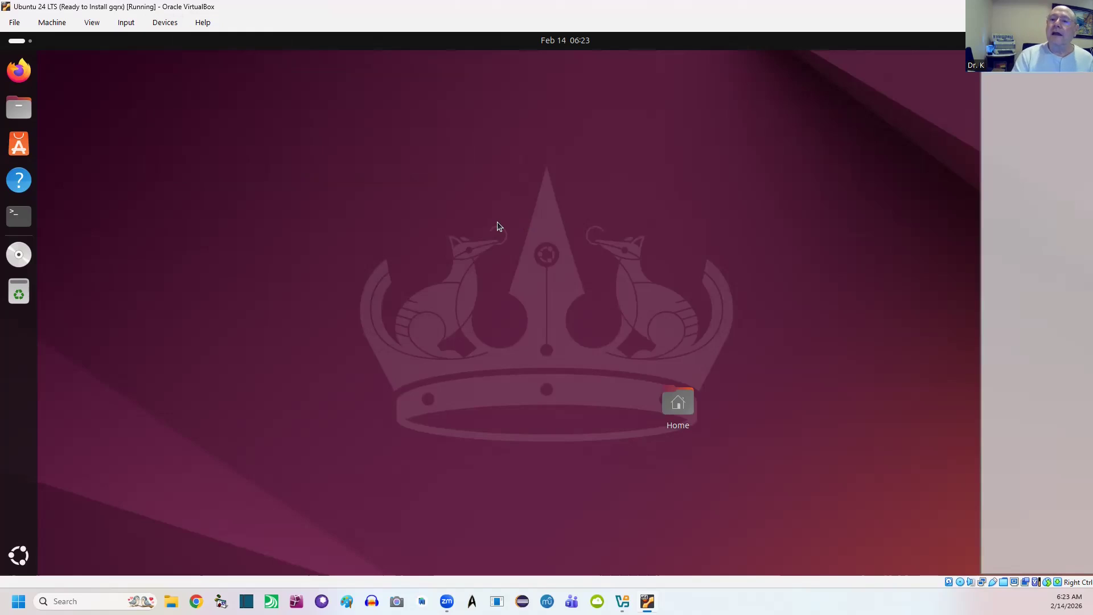
Review the running Ubuntu machine's USB controller and device filter settings, leaving them without applying changes
left_click(165, 25)
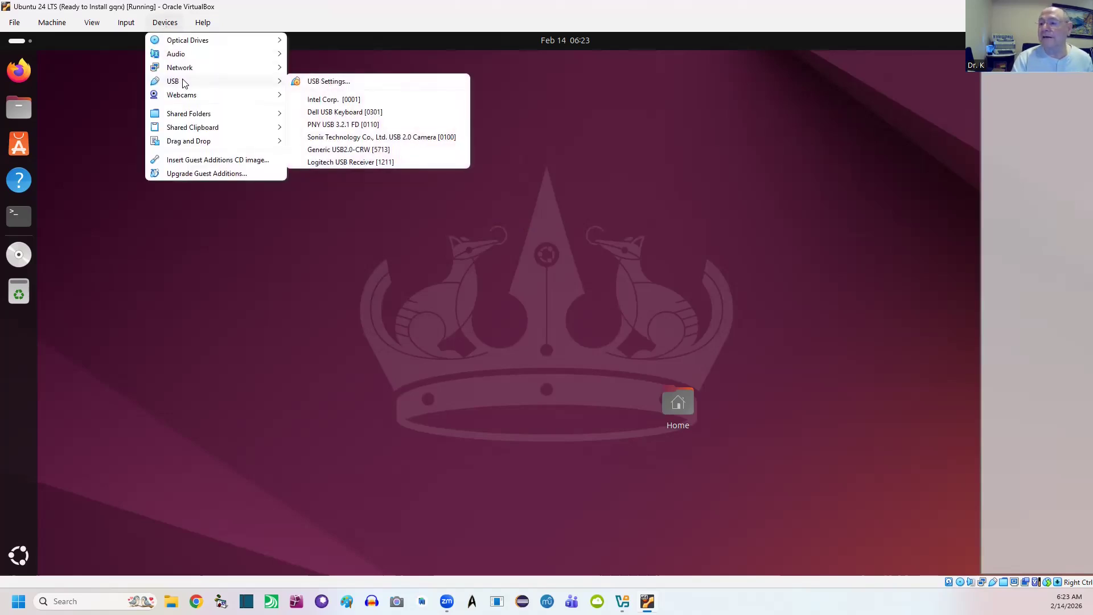
left_click(329, 81)
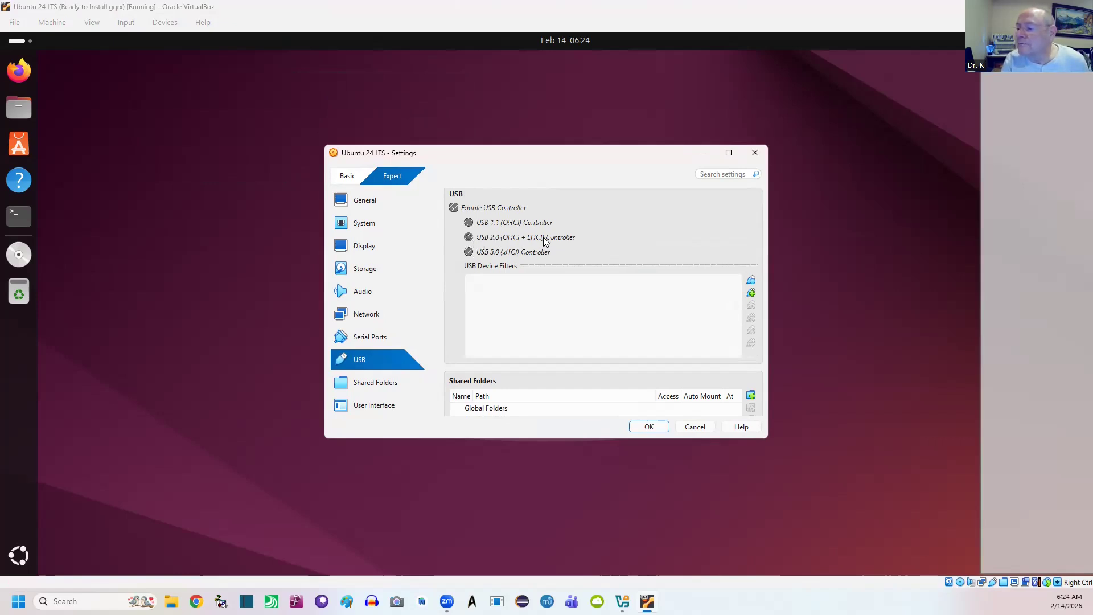
left_click(696, 427)
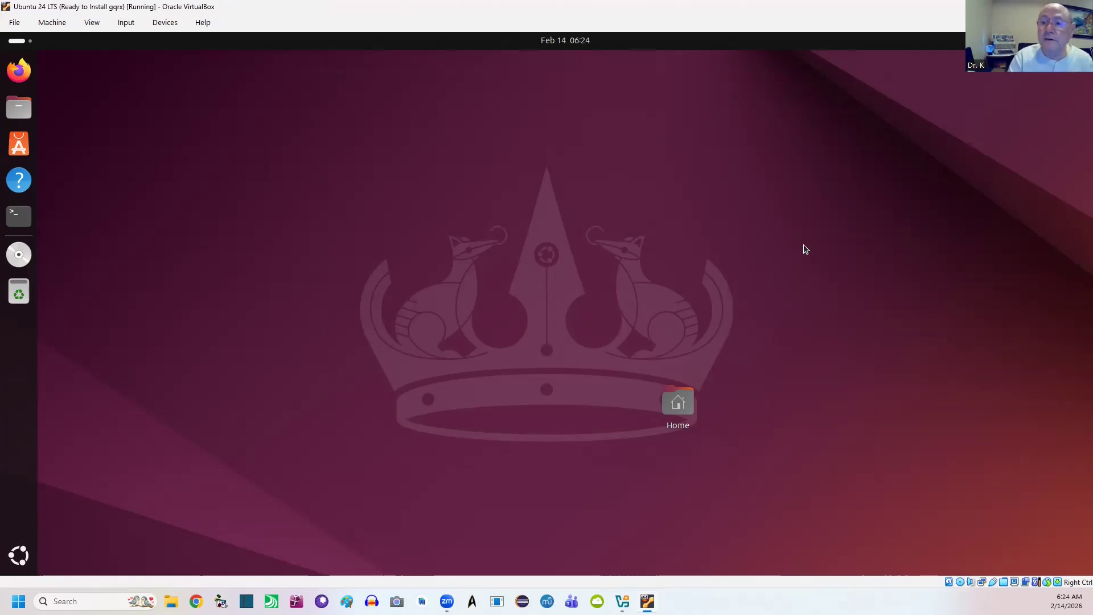
Attach the USB DISK 2.0 [0110] drive to the Ubuntu machine, view its files, and close the file window
left_click(164, 26)
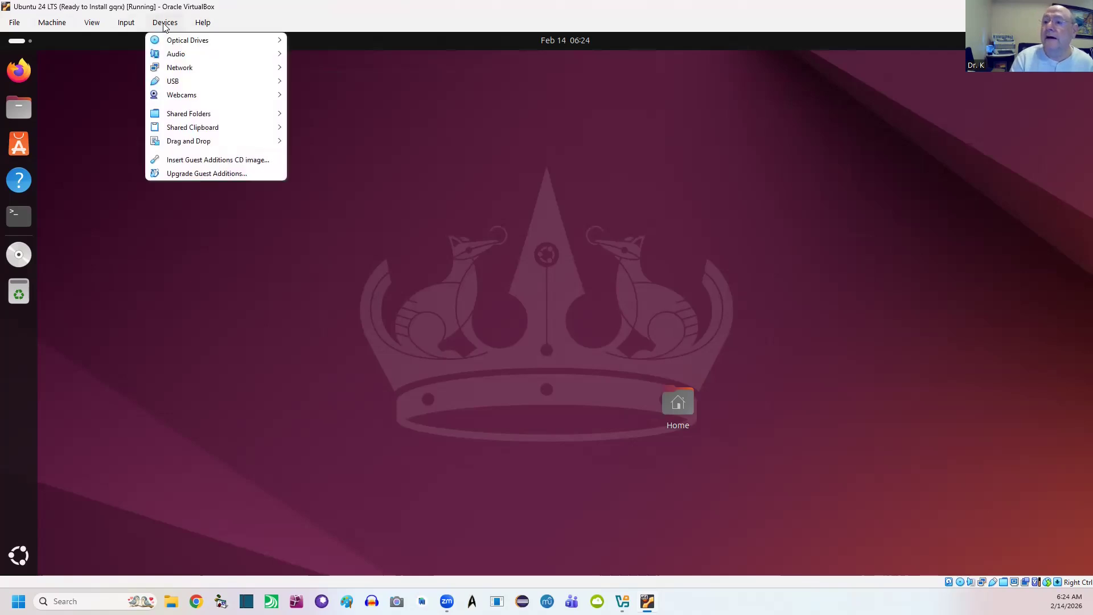
mouse_move(186, 83)
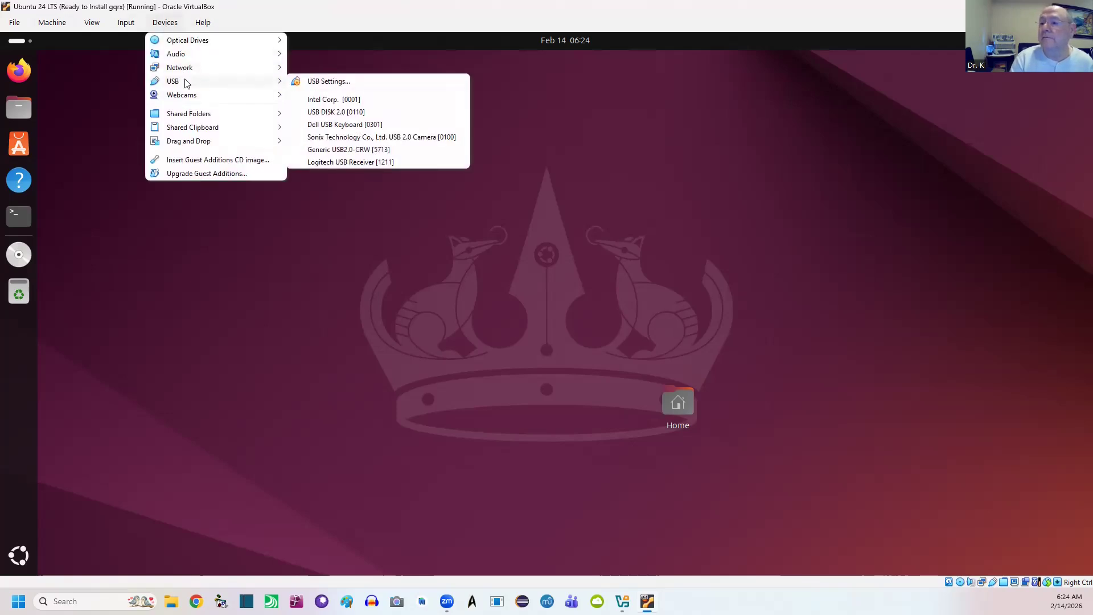
left_click(348, 114)
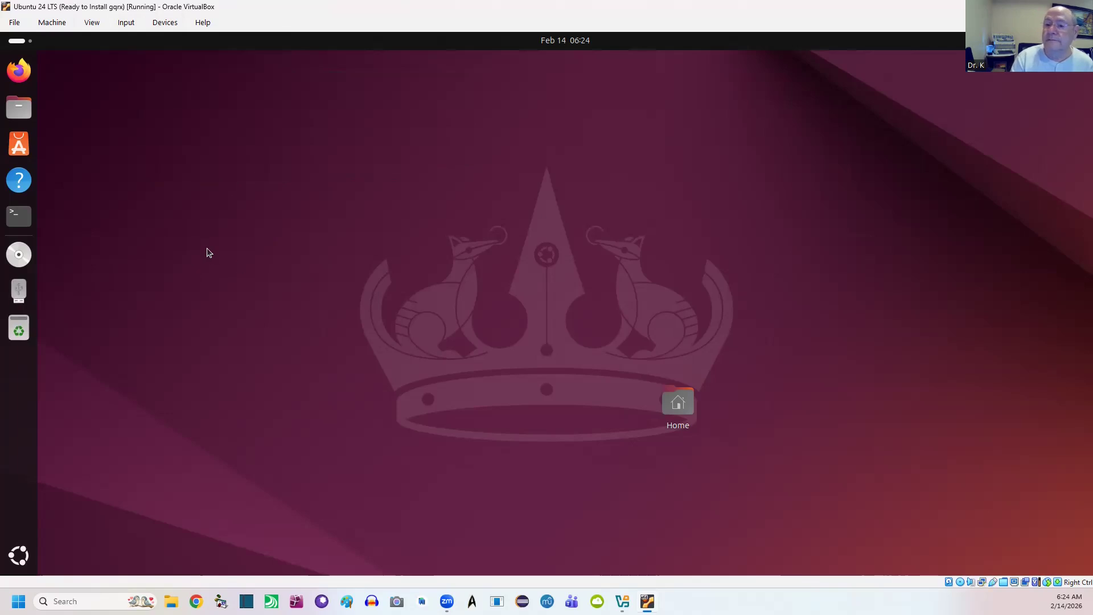
left_click(19, 291)
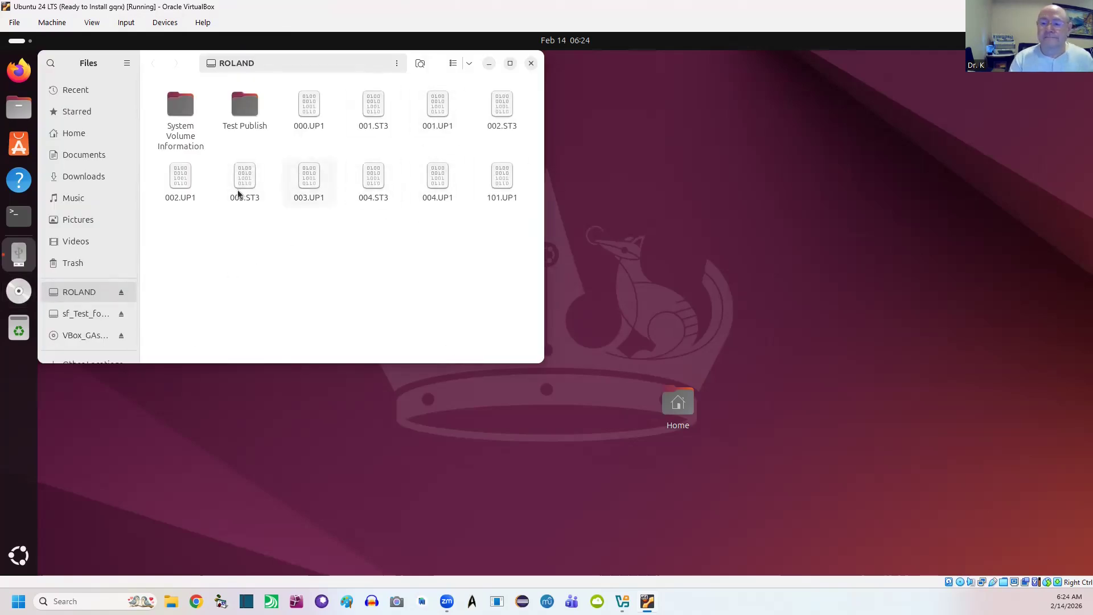
left_click(531, 64)
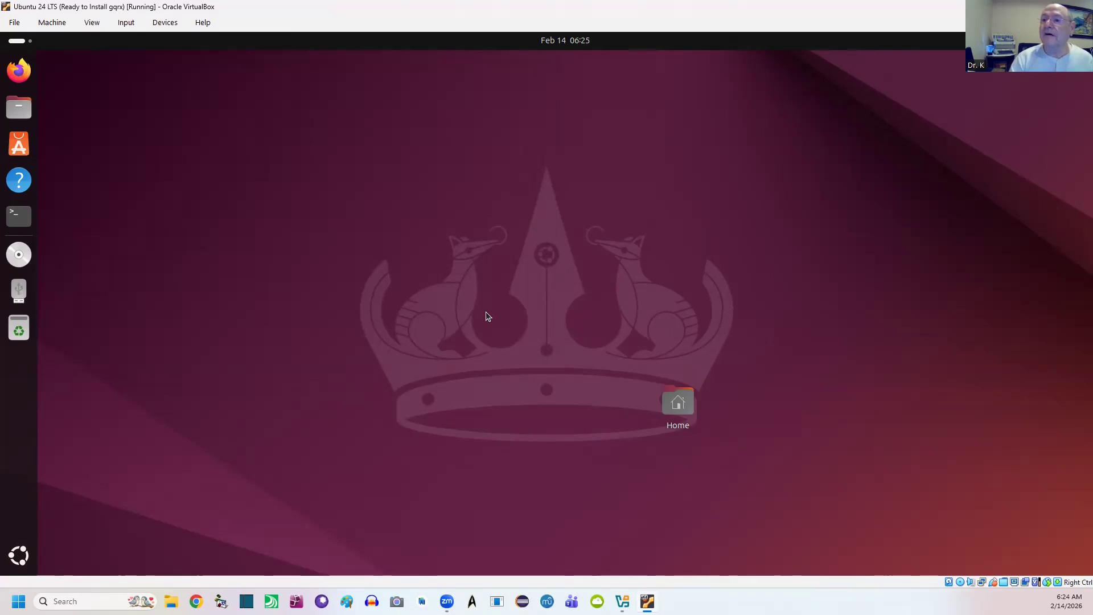
Reopen the ROLAND USB drive in Files, eject it, dismiss the notification, and close the file window
left_click(16, 290)
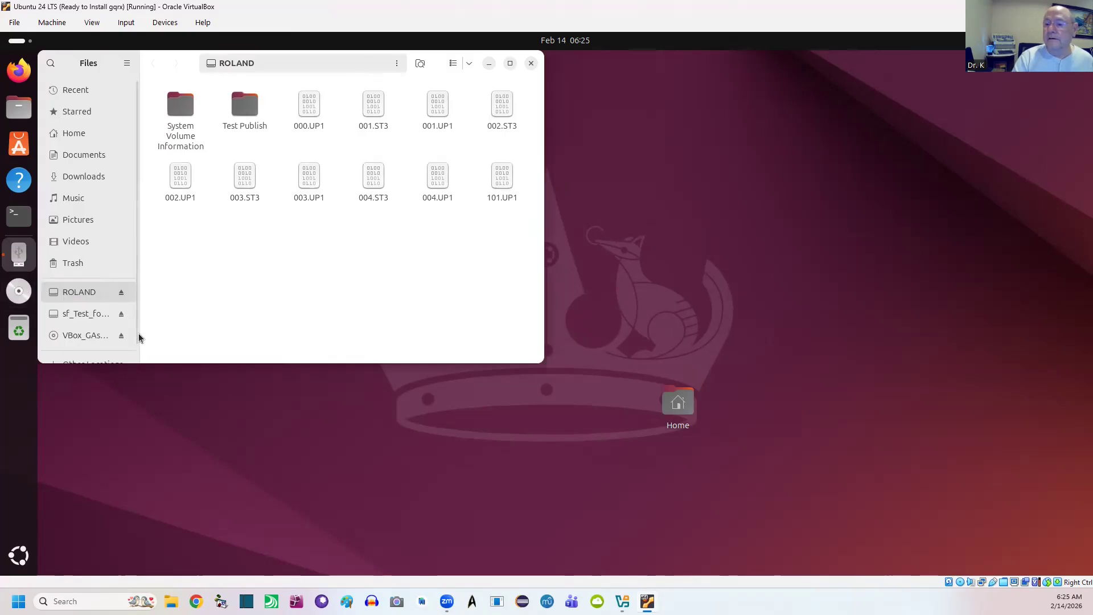
left_click(121, 293)
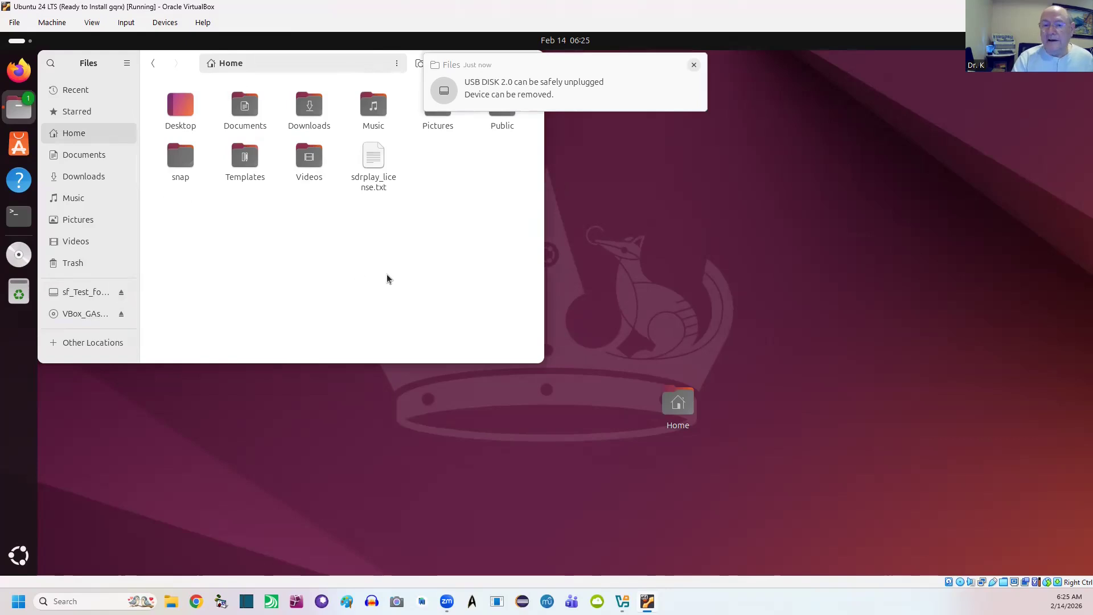
left_click(694, 66)
left_click(533, 64)
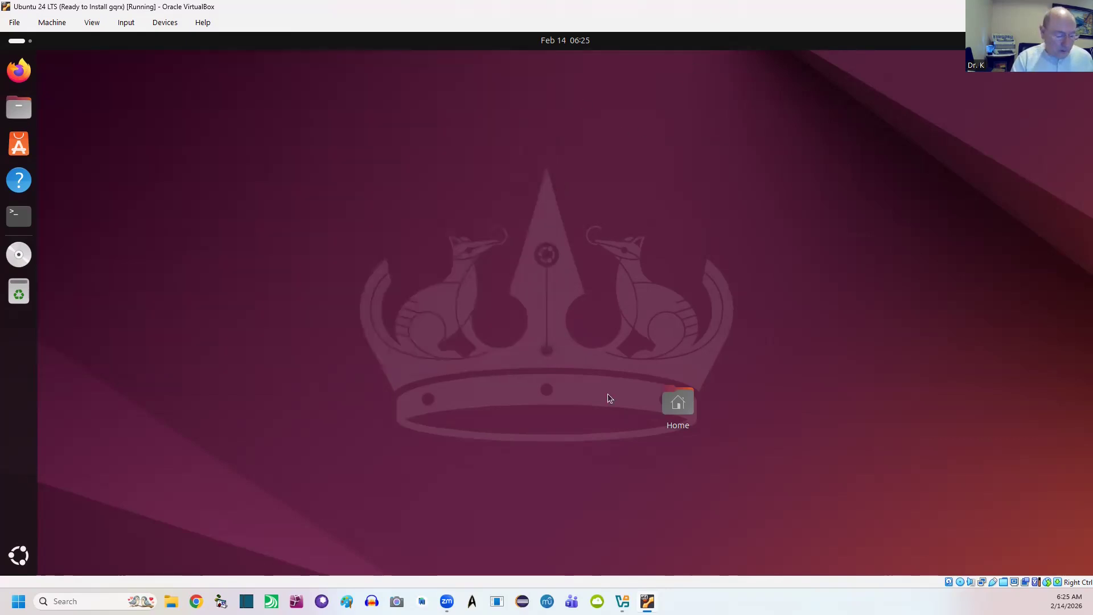